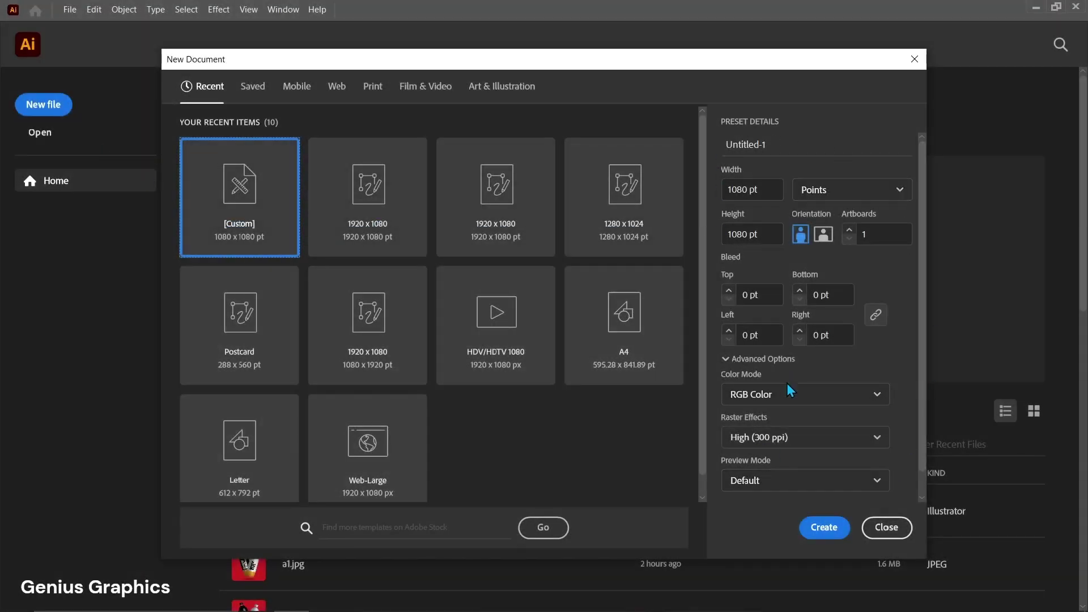
Create a 1080 x 1080 pt RGB document and place the APPY FIZZ bottle image at the artboard's upper-left corner.
left_click(819, 527)
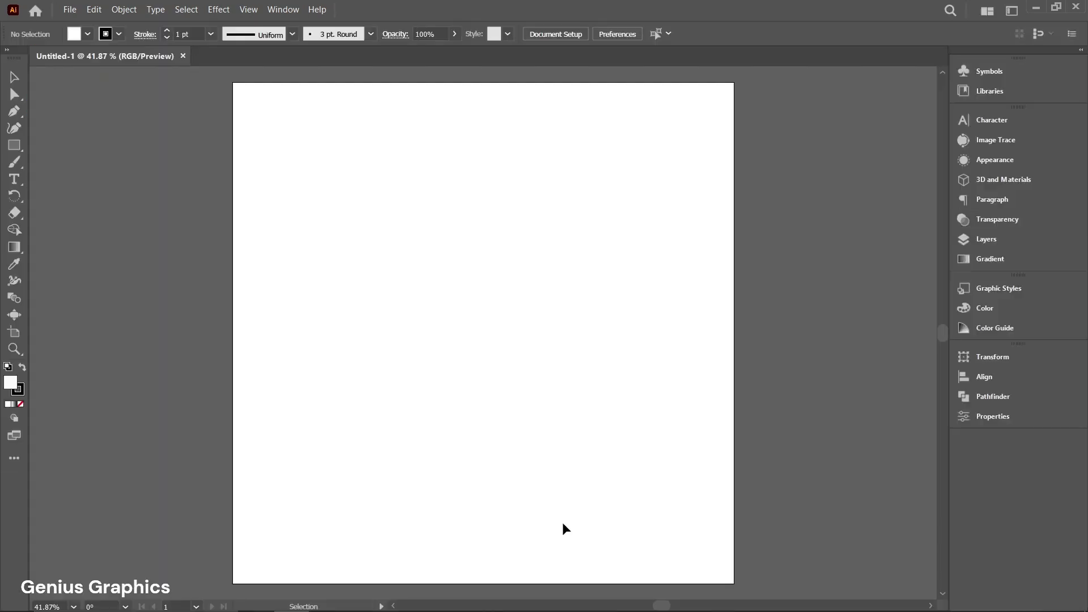
left_click(70, 10)
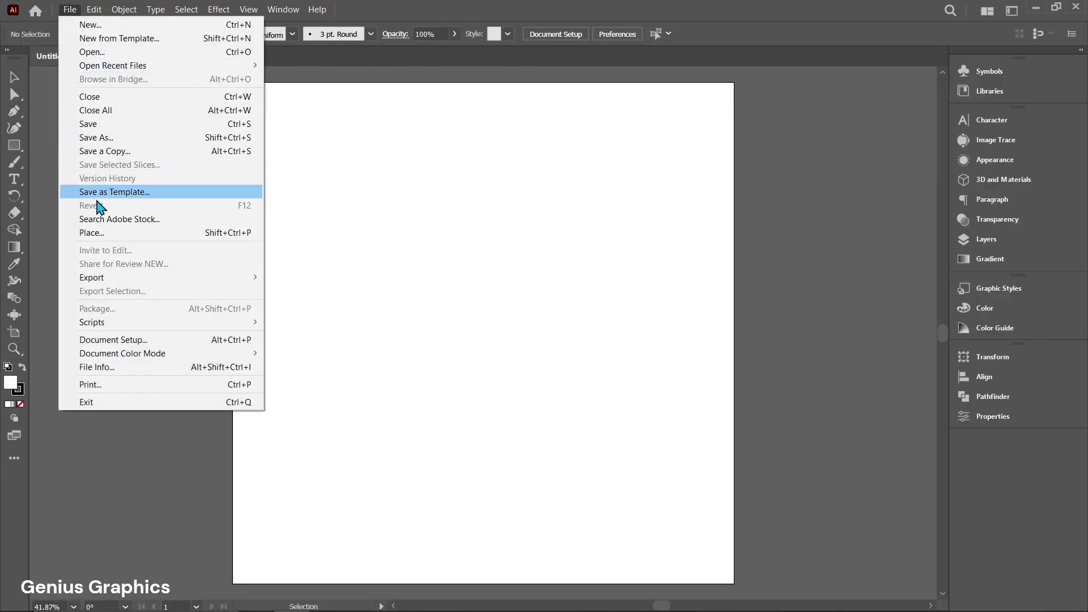
left_click(99, 233)
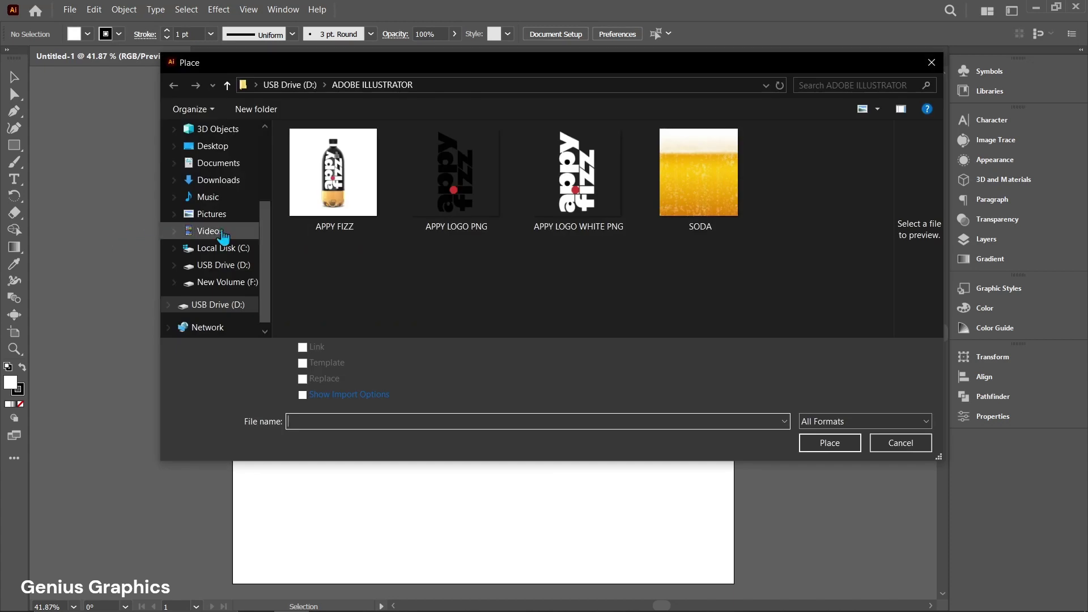
left_click(319, 210)
left_click(830, 443)
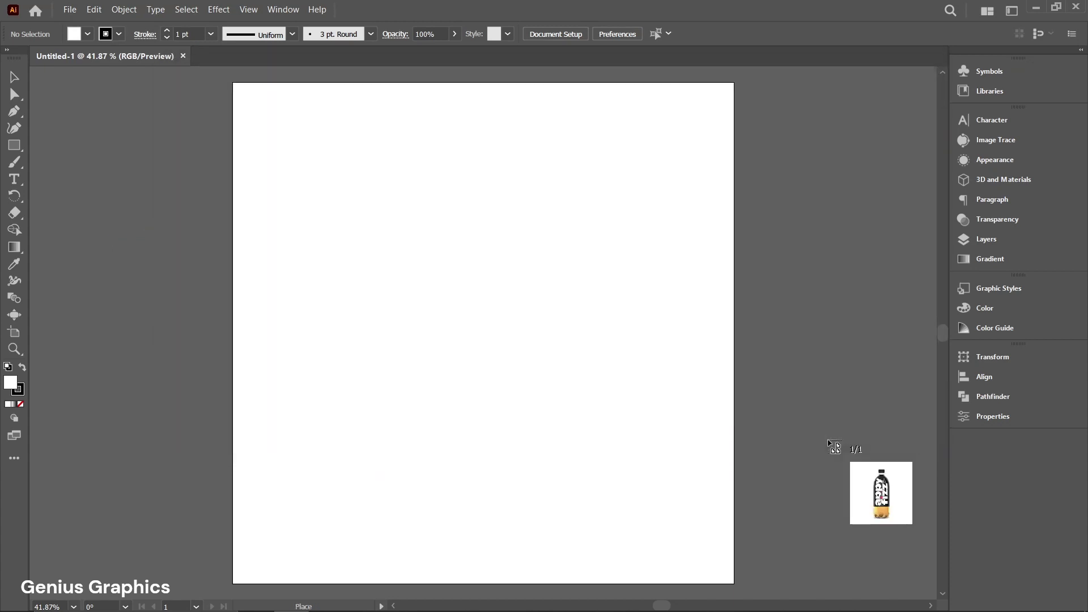
left_click_drag(235, 86, 652, 448)
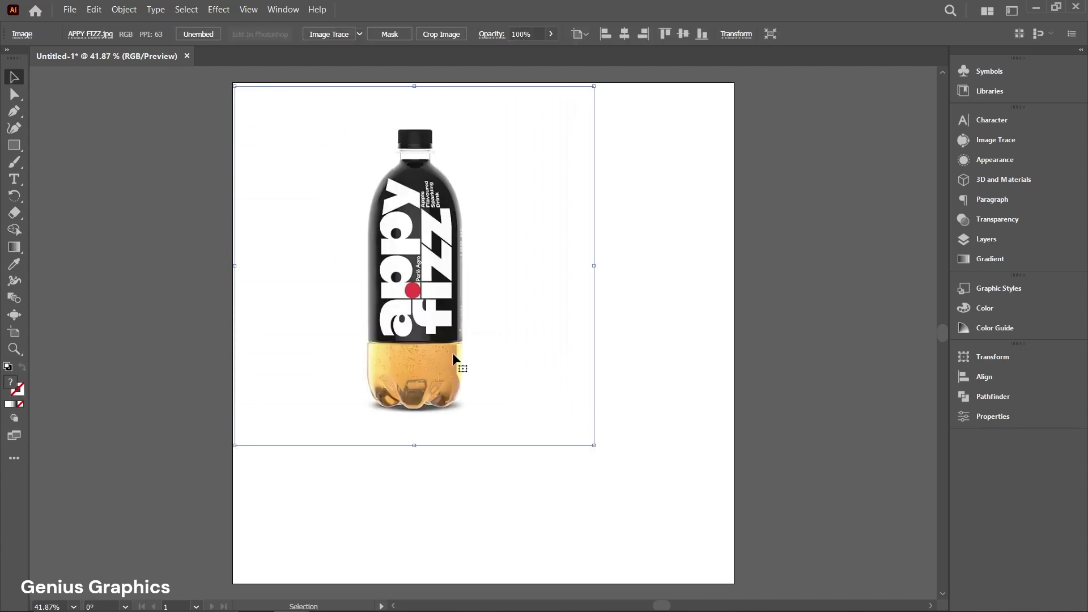
Enlarge the placed bottle image to fill the whole artboard.
left_click(615, 470)
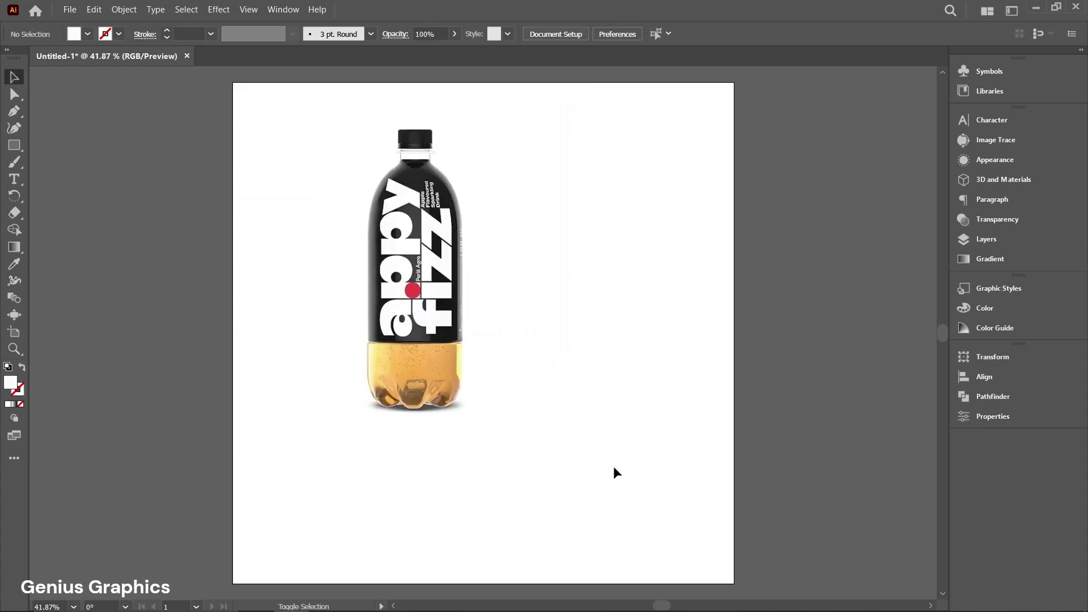
left_click(548, 405)
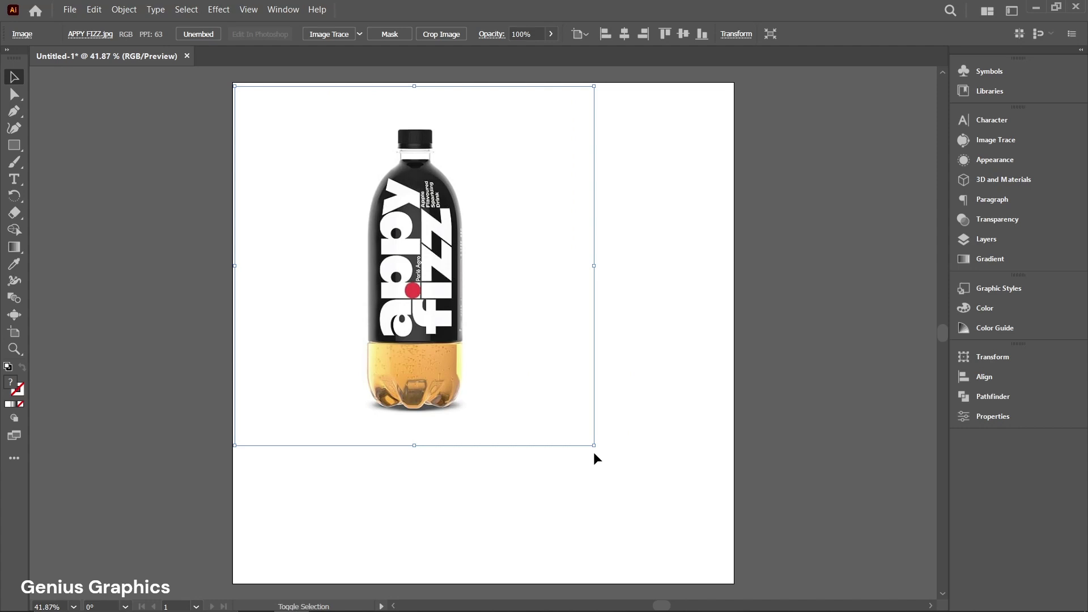
left_click_drag(594, 446, 733, 583)
left_click(771, 336)
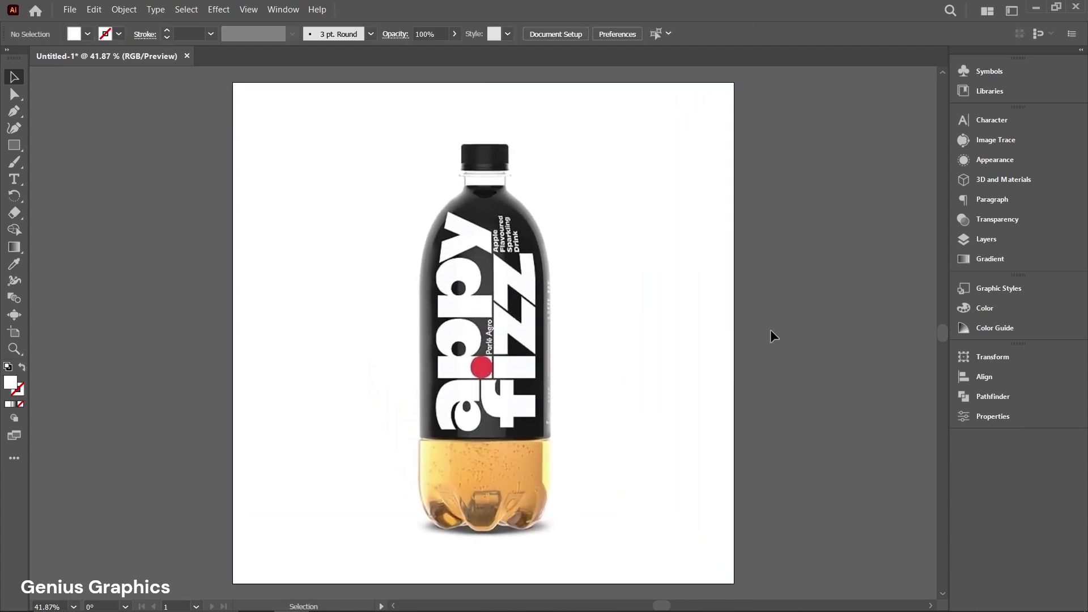
Lower the bottle image's opacity to 58%.
left_click(670, 399)
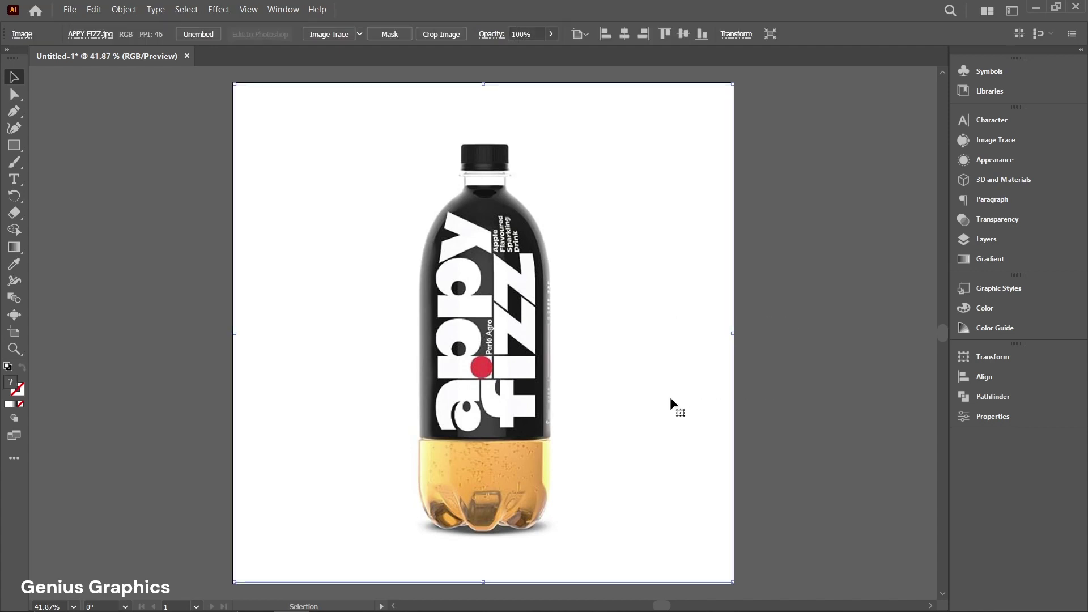
left_click(992, 221)
left_click_drag(928, 151, 909, 165)
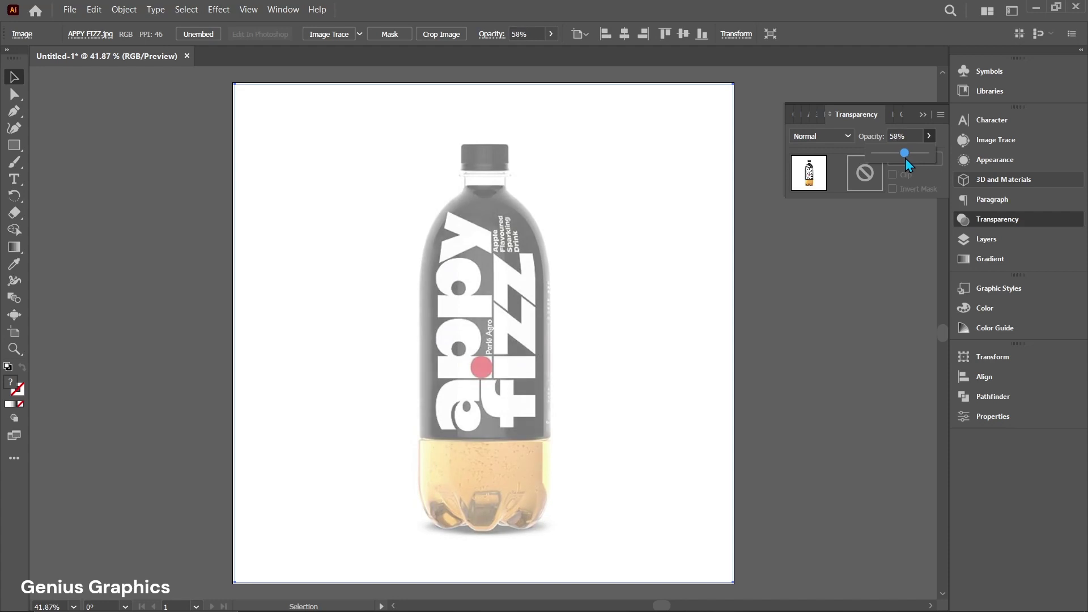
left_click(863, 281)
left_click(925, 115)
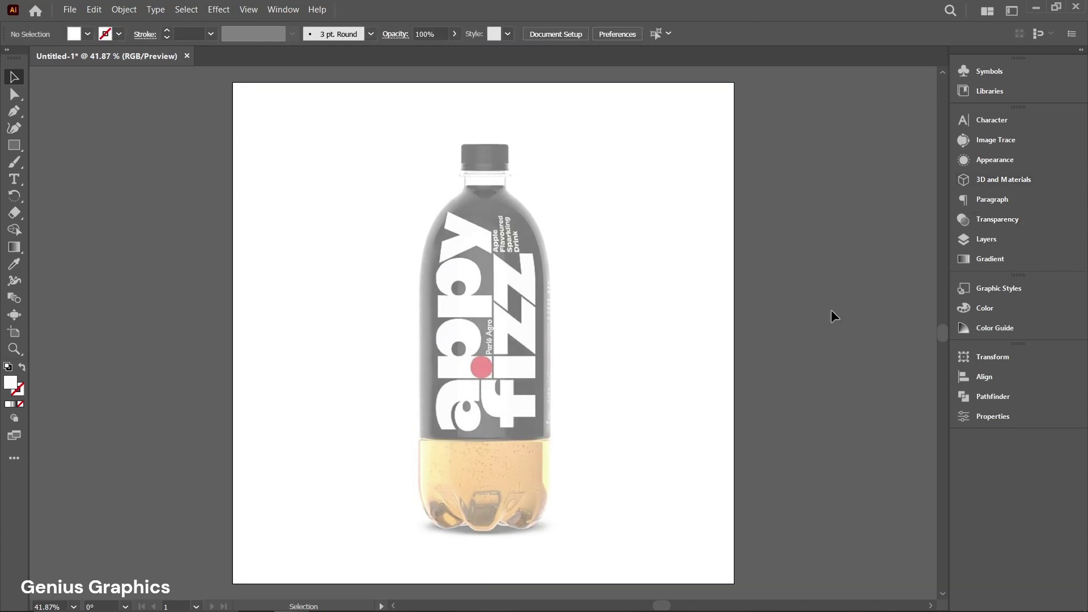
Lock the faded bottle image as a tracing reference.
key("ctrl+a")
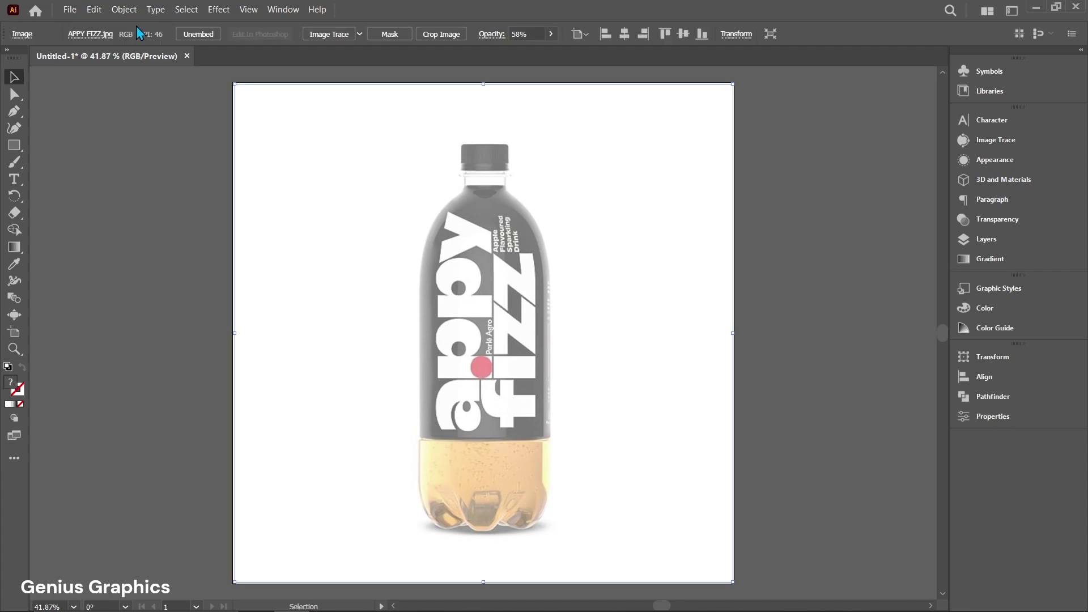
left_click(125, 10)
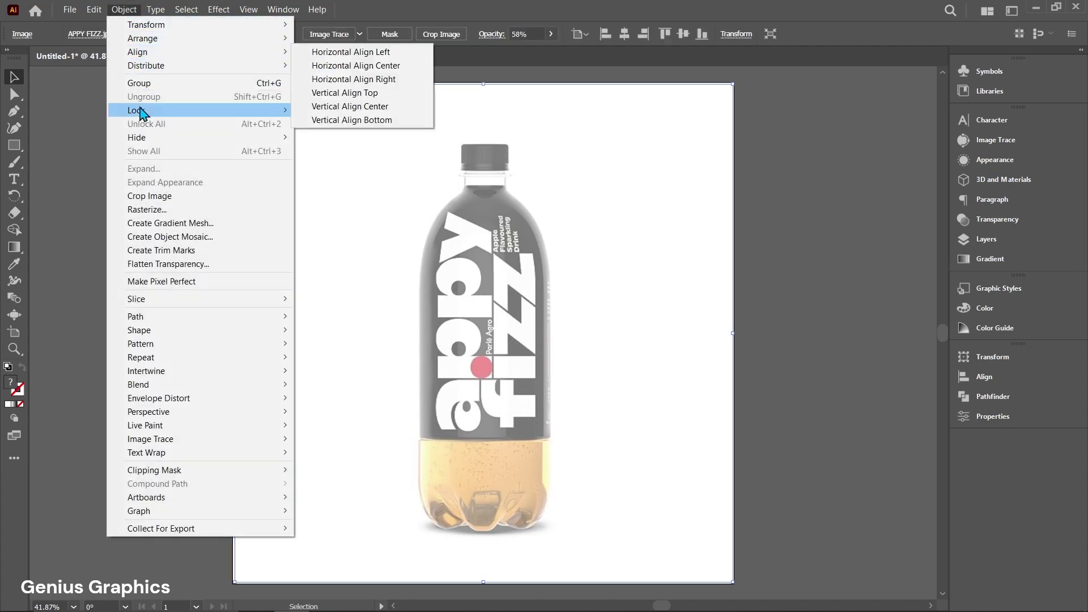
mouse_move(141, 110)
left_click(347, 112)
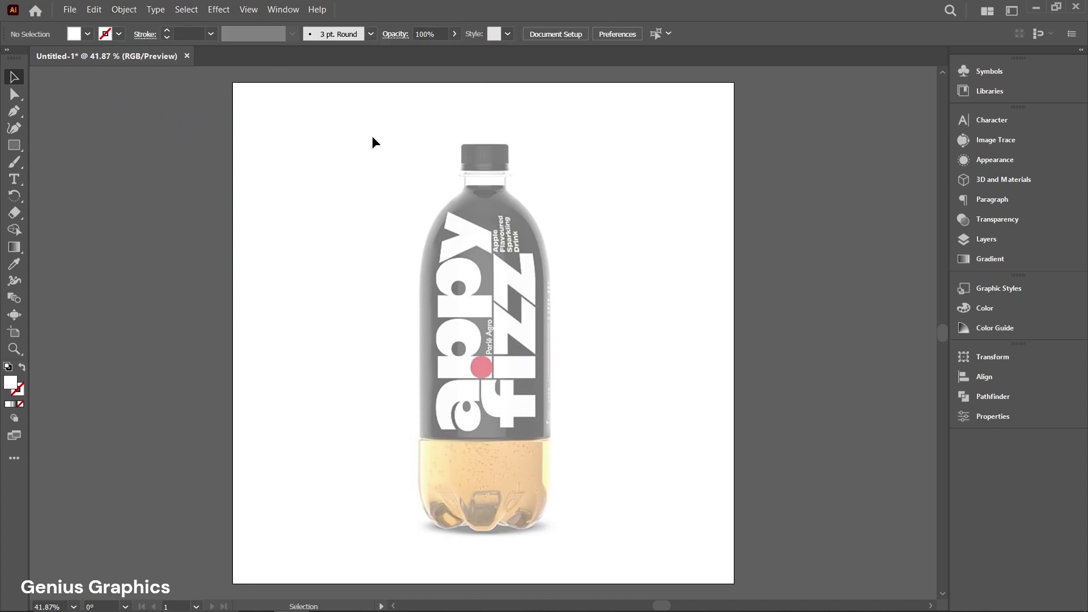
Show the rulers and place a vertical guide along the bottle's centre line, fine-tuning it against the cap.
key("ctrl+r")
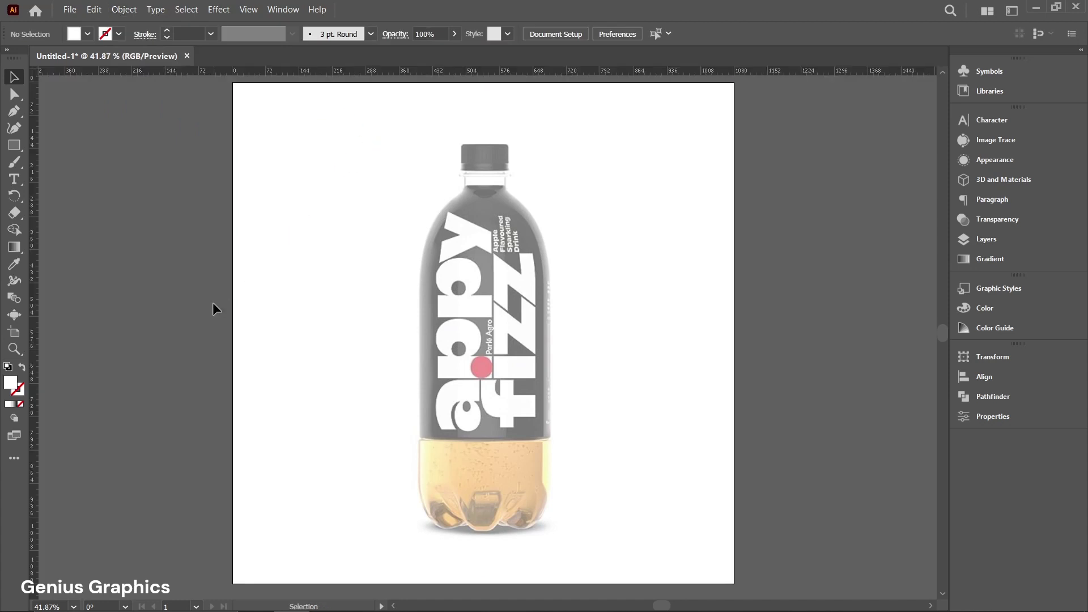
left_click_drag(32, 336, 485, 339)
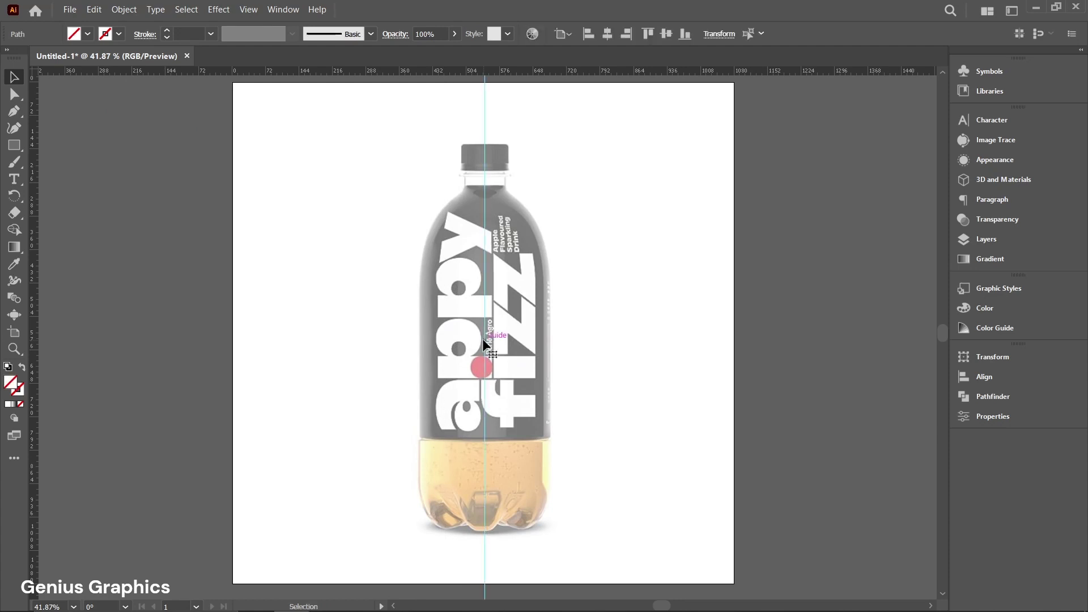
scroll(490, 250, "up", 1)
scroll(477, 219, "up", 1, "alt")
scroll(476, 221, "up", 5)
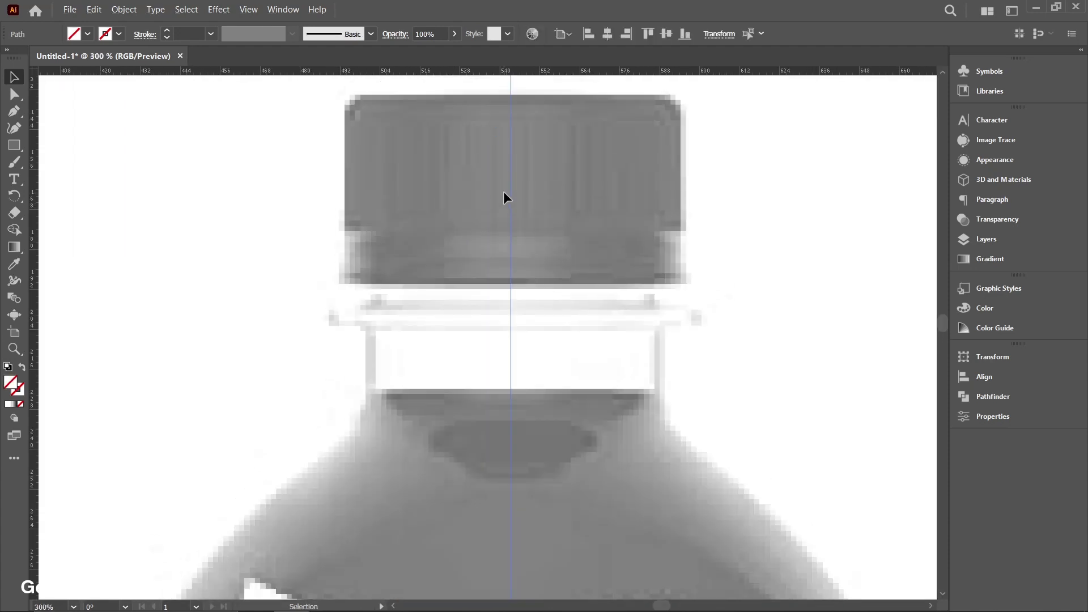
left_click_drag(507, 96, 481, 164)
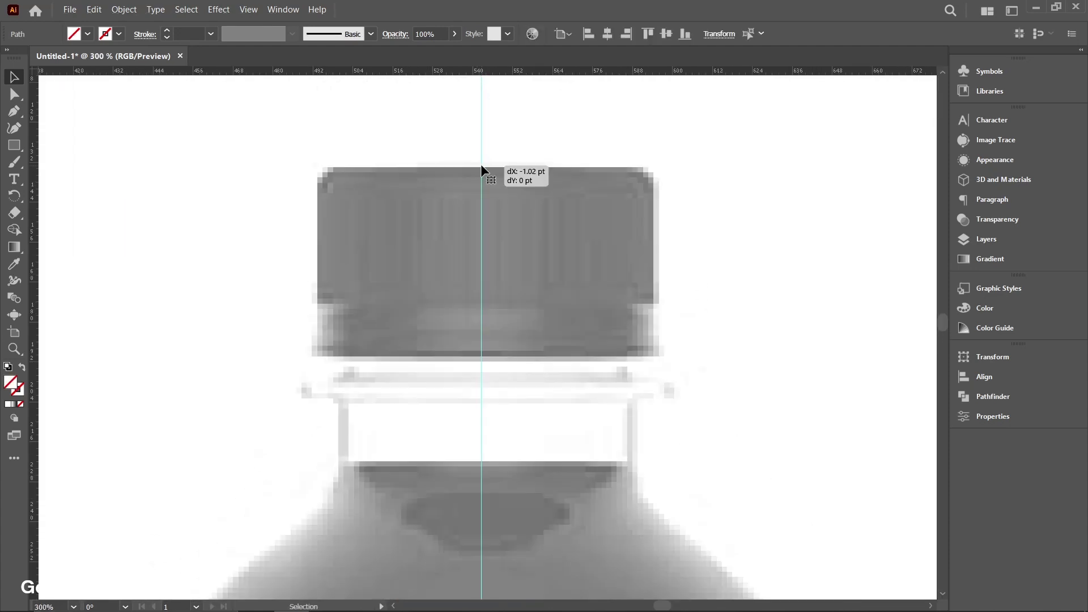
key("ctrl+0")
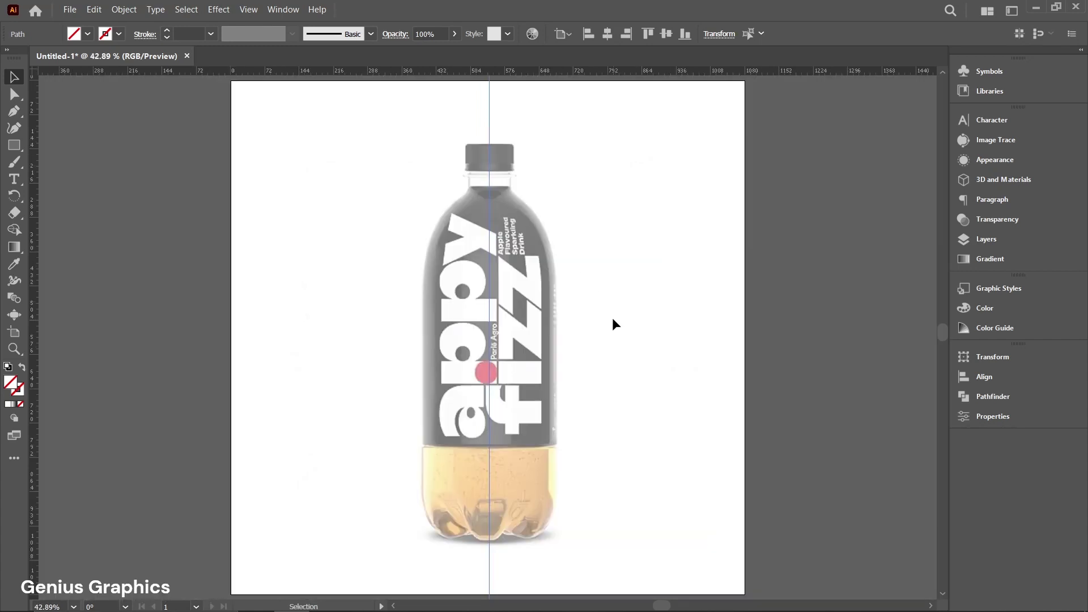
Set up the Pen tool with no fill and a black 000000 stroke.
left_click(15, 112)
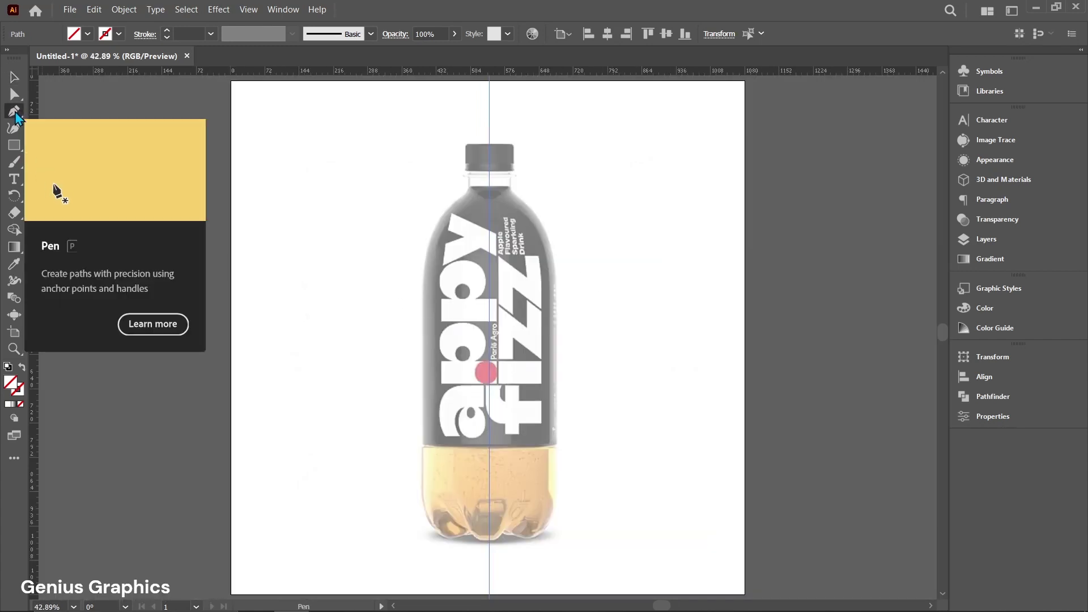
left_click(21, 392)
left_click(9, 406)
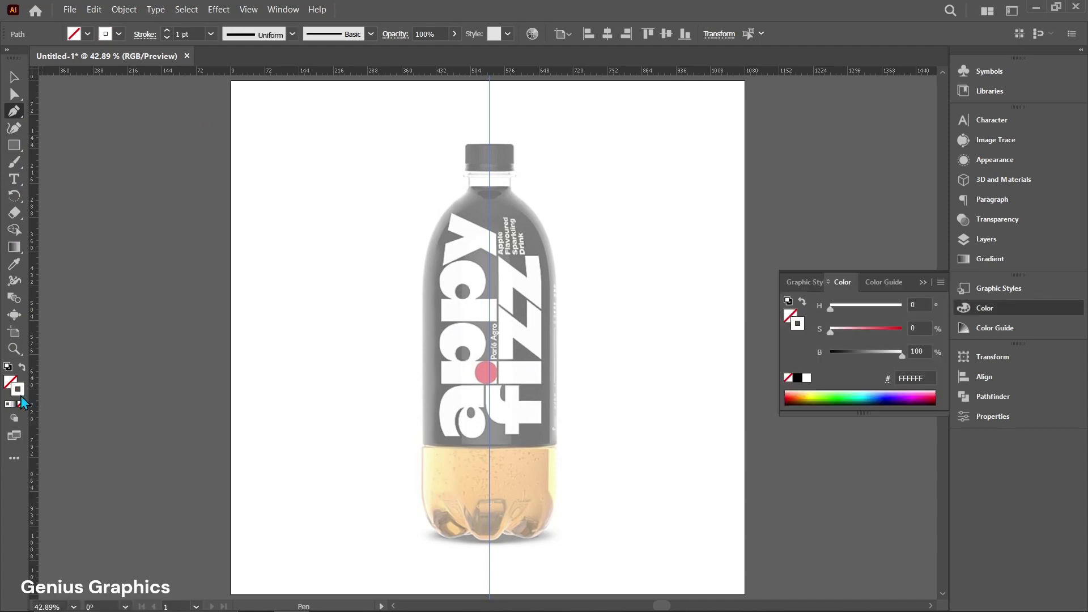
double_click(23, 395)
left_click_drag(576, 402, 561, 415)
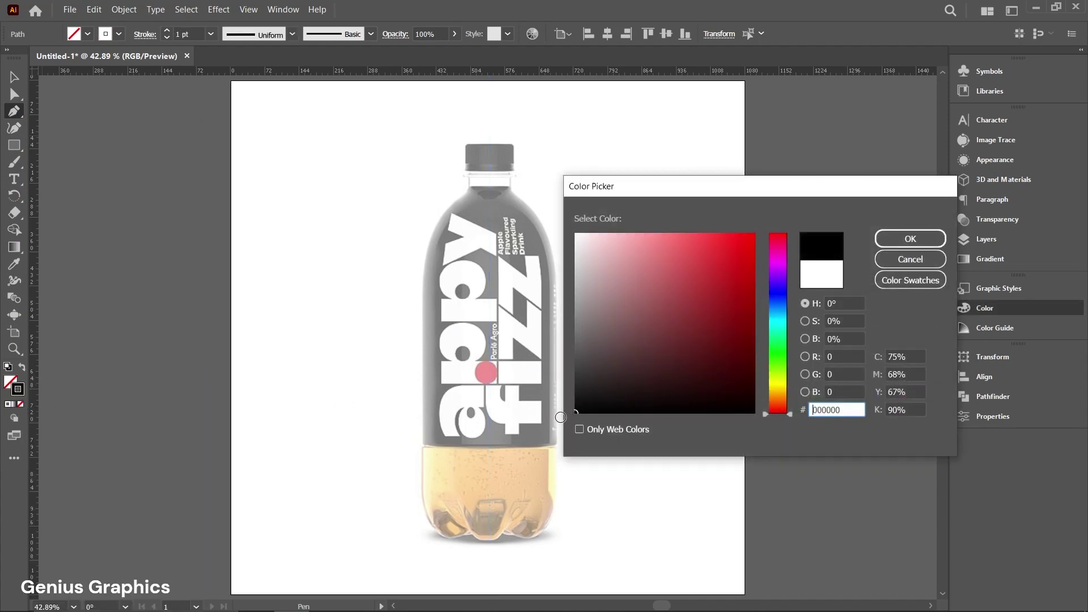
left_click(910, 239)
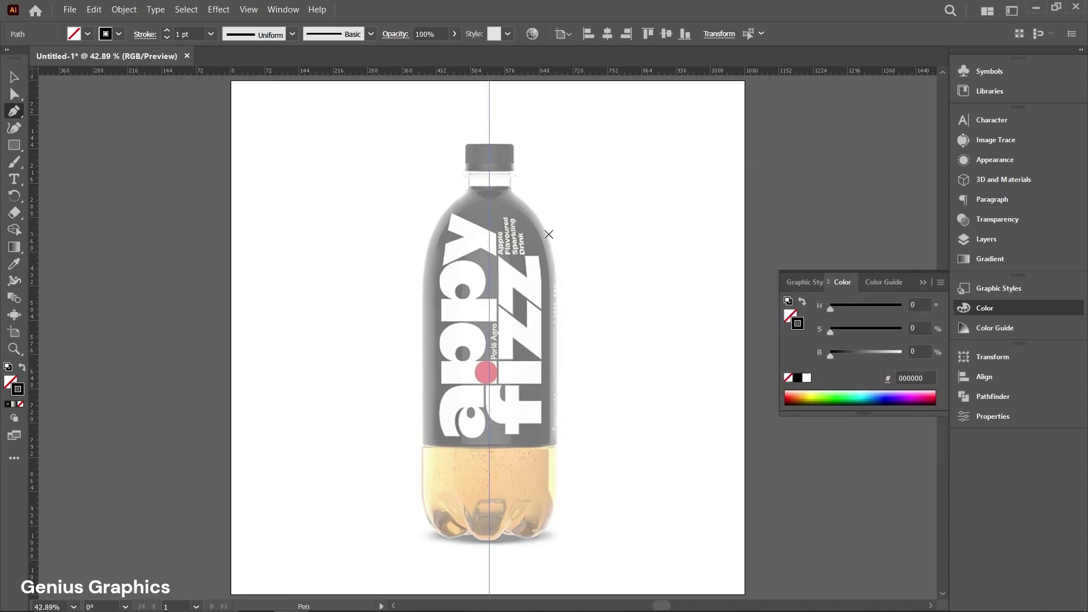
Trace the right half of the cap from the centre guide, about 52 pt across the top and 57 pt down the side.
scroll(527, 224, "up", 3)
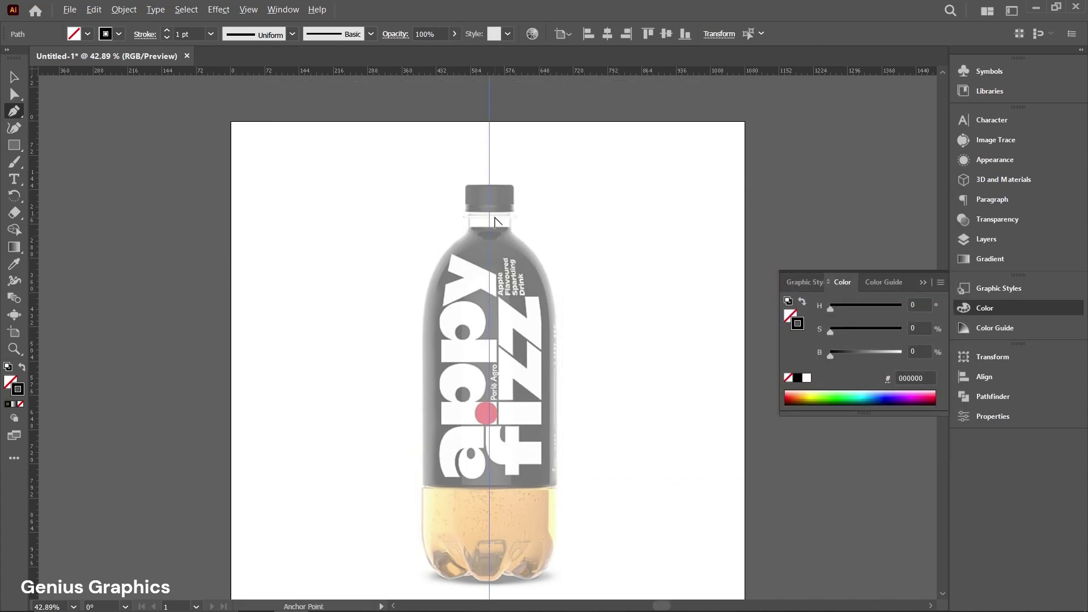
scroll(495, 219, "up", 5)
scroll(498, 224, "up", 2)
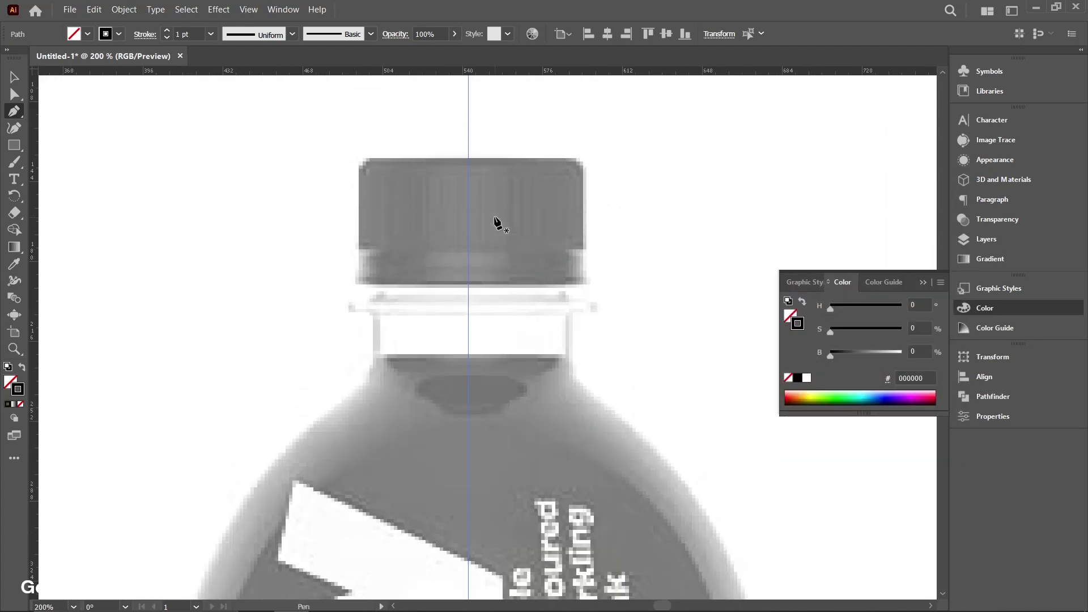
left_click(923, 285)
scroll(474, 182, "up", 2)
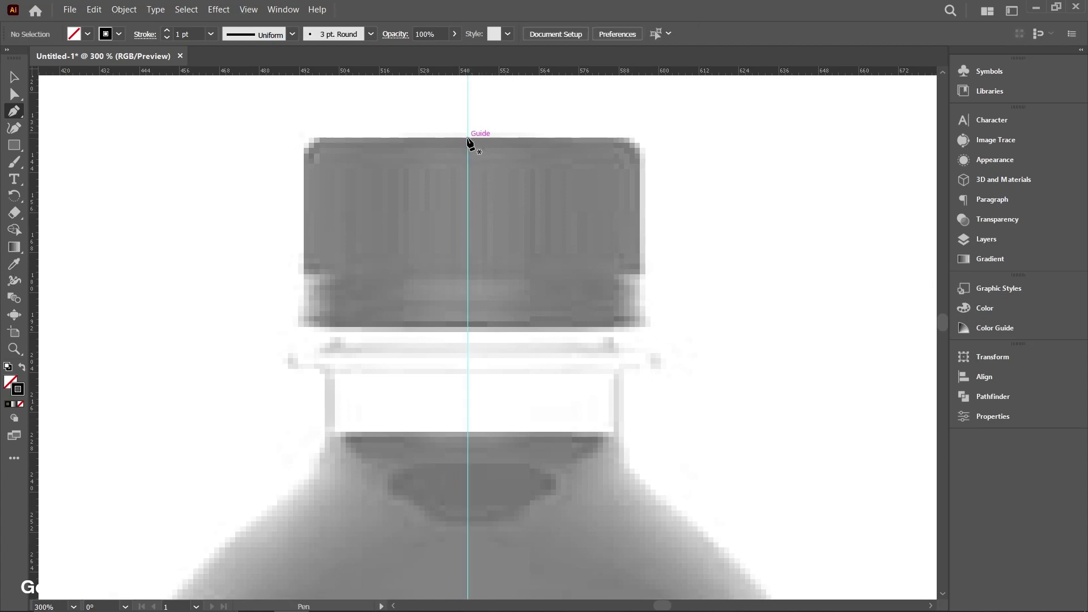
left_click_drag(607, 143, 636, 140)
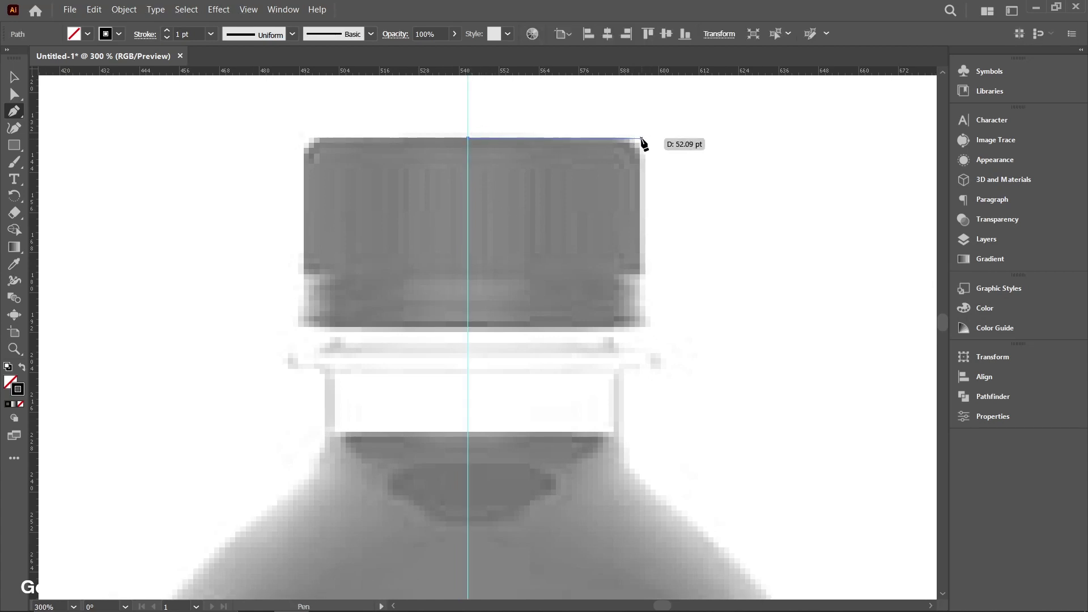
left_click(640, 138)
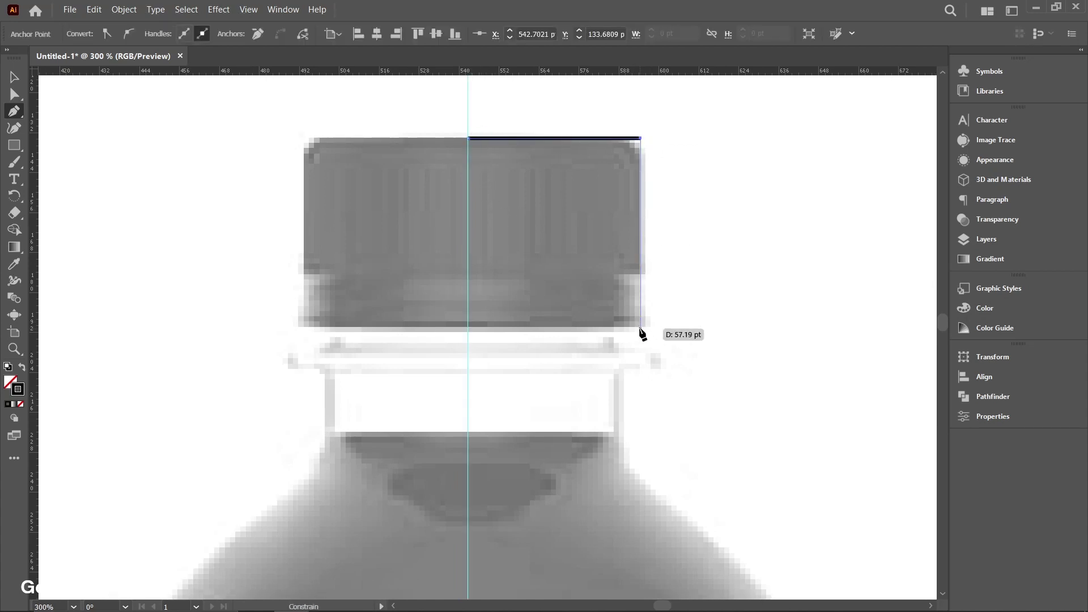
left_click(641, 331, "shift")
Continue the path in straight segments around the right side of the neck ring and down the neck to the shoulder.
left_click(620, 331, "shift")
left_click(620, 352, "shift")
left_click(655, 352, "shift")
left_click(630, 372, "shift")
left_click(618, 373, "shift")
left_click(619, 433, "shift")
Continue the path with straight segments along the bottle's right shoulder, side and base, ending on the centre guide.
scroll(619, 433, "down", 3)
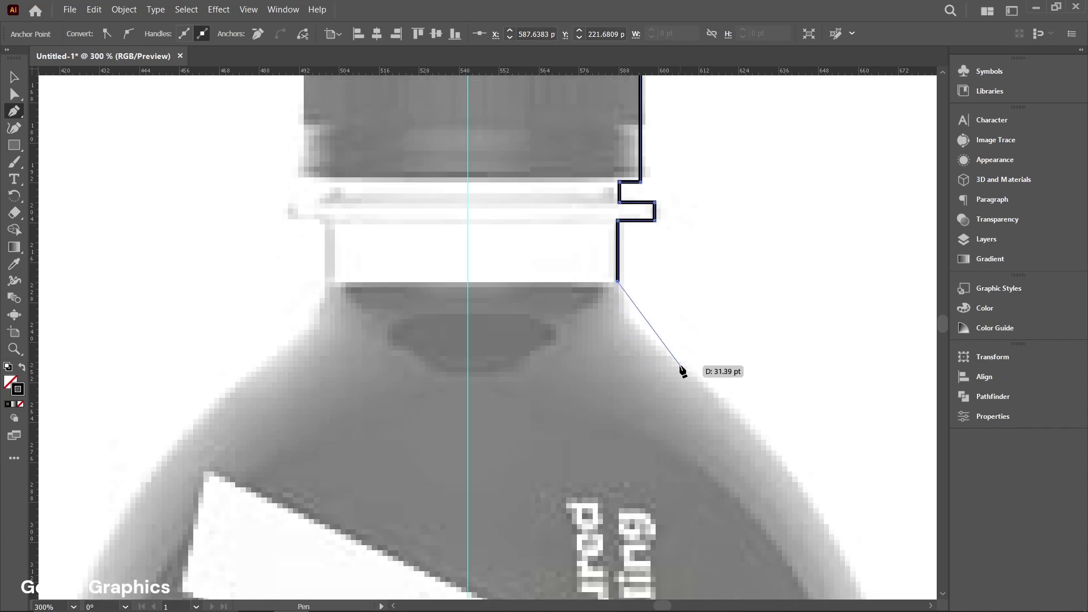
key("ctrl+minus")
key("ctrl+minus")
key("ctrl+plus")
scroll(705, 449, "down", 3)
left_click(727, 444)
scroll(729, 447, "down", 10)
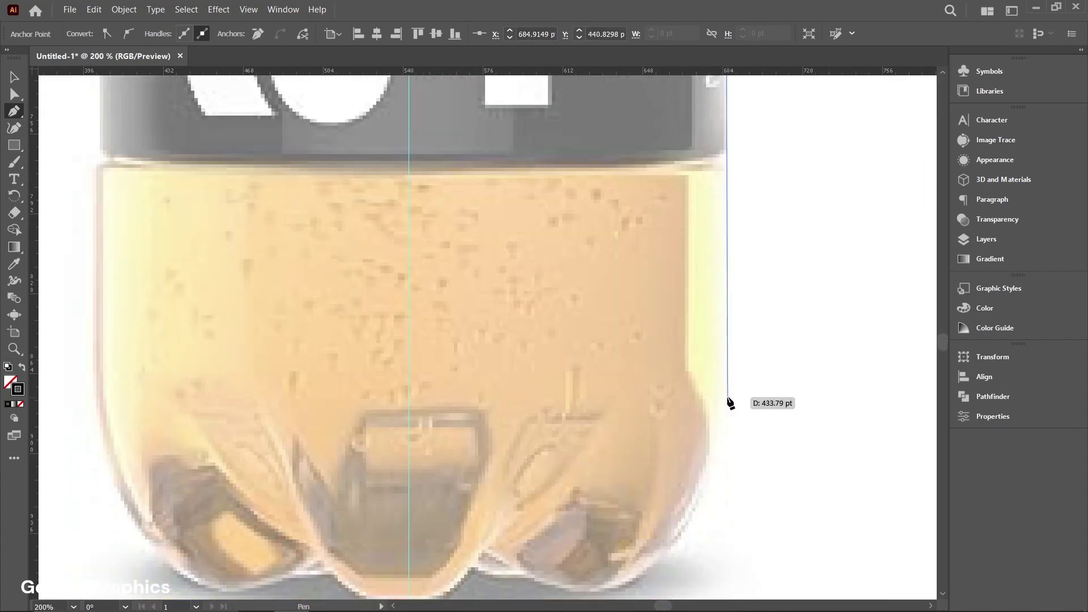
left_click(727, 383)
scroll(728, 383, "down", 3)
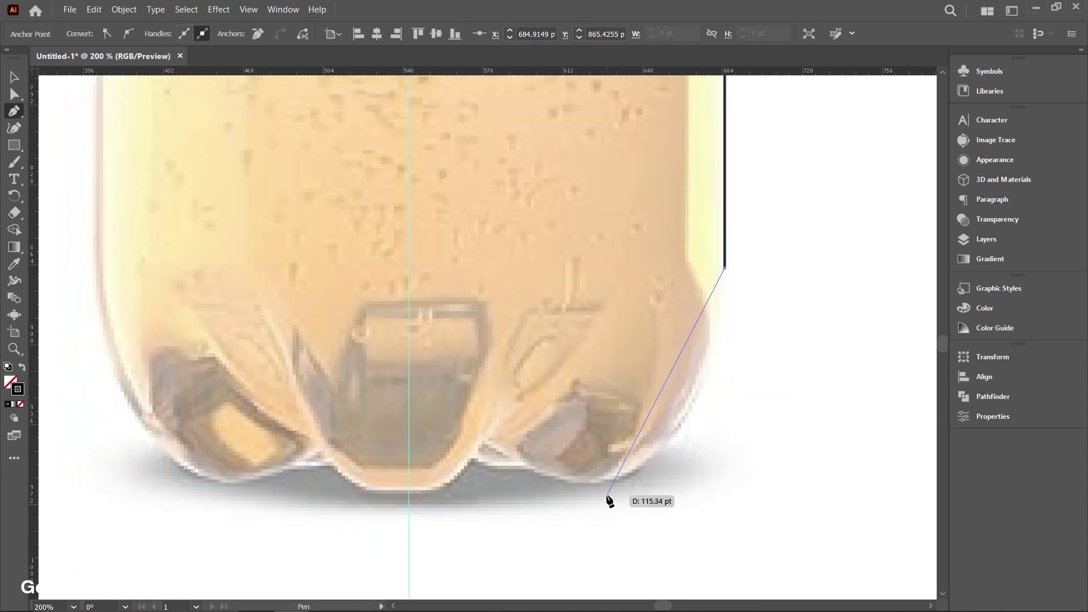
left_click(597, 492)
left_click(413, 492)
Round the cap outline's upper-right corner to a radius of about 6.72 pt with Direct Selection.
scroll(451, 499, "down", 5, "alt")
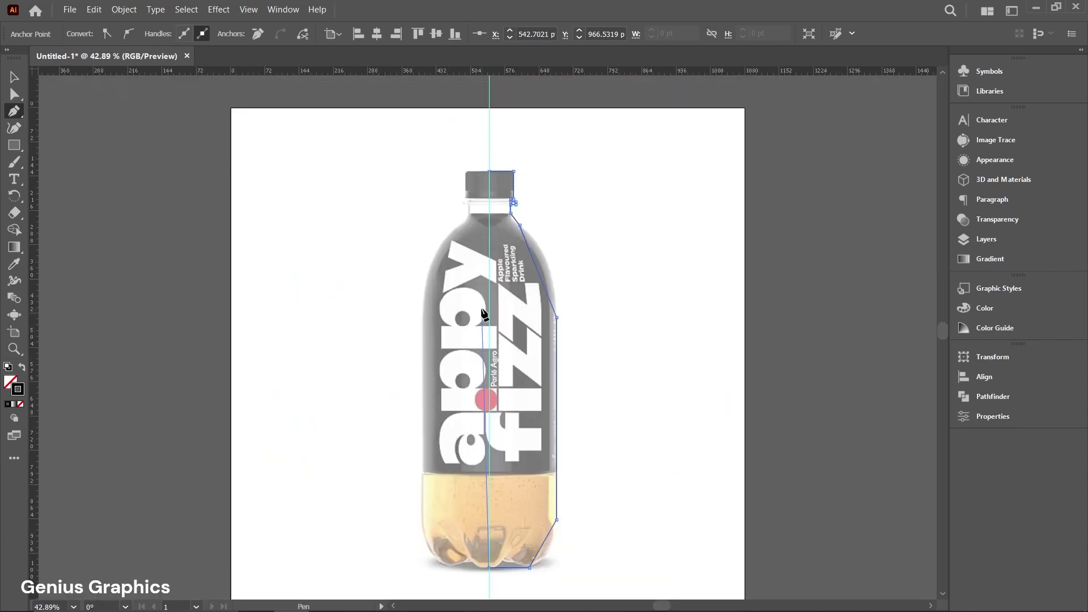
scroll(516, 222, "up", 6)
scroll(502, 244, "up", 4)
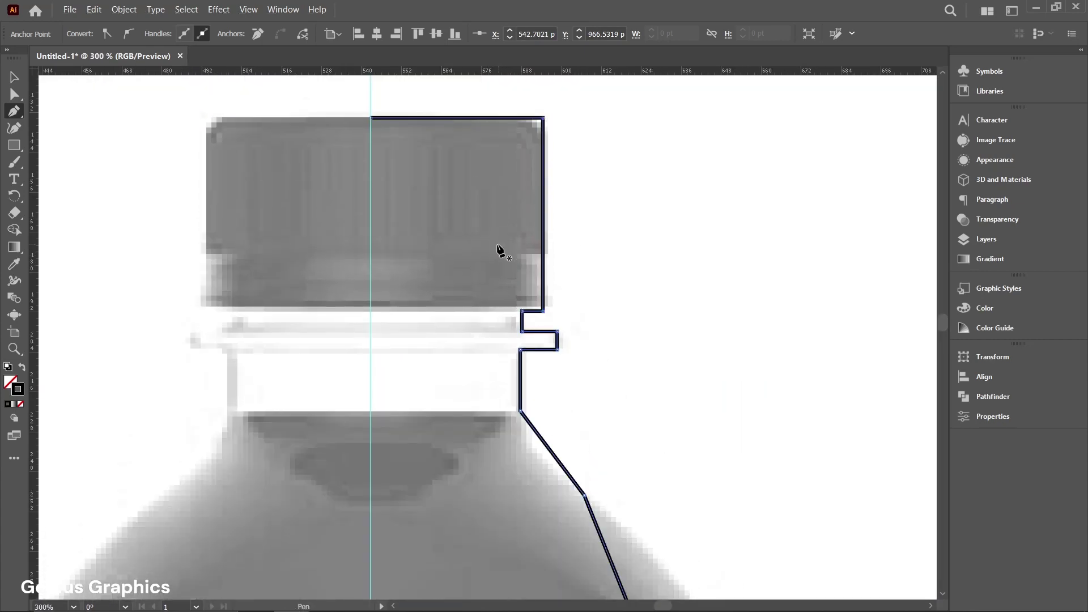
left_click(13, 94)
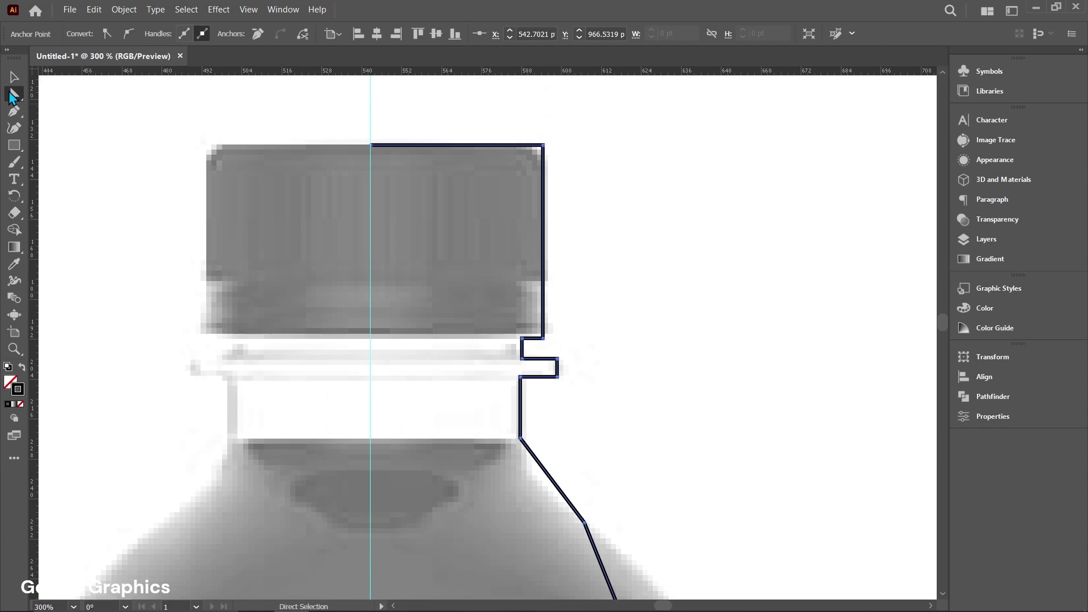
left_click_drag(542, 165, 523, 172)
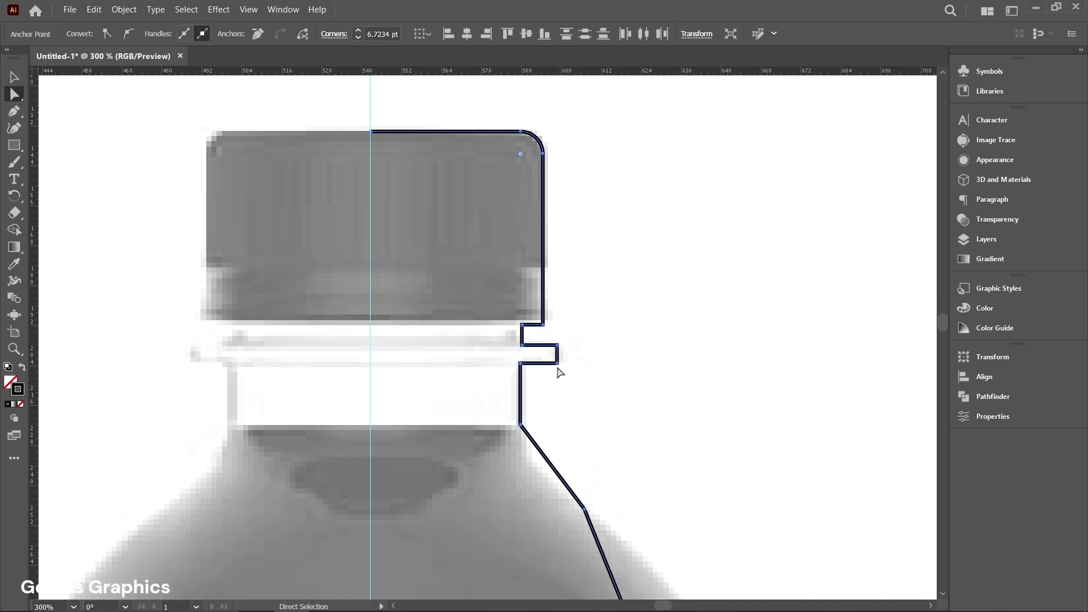
Round the outer end of the neck ring to a corner radius of about 2.72 pt.
scroll(558, 371, "up", 1)
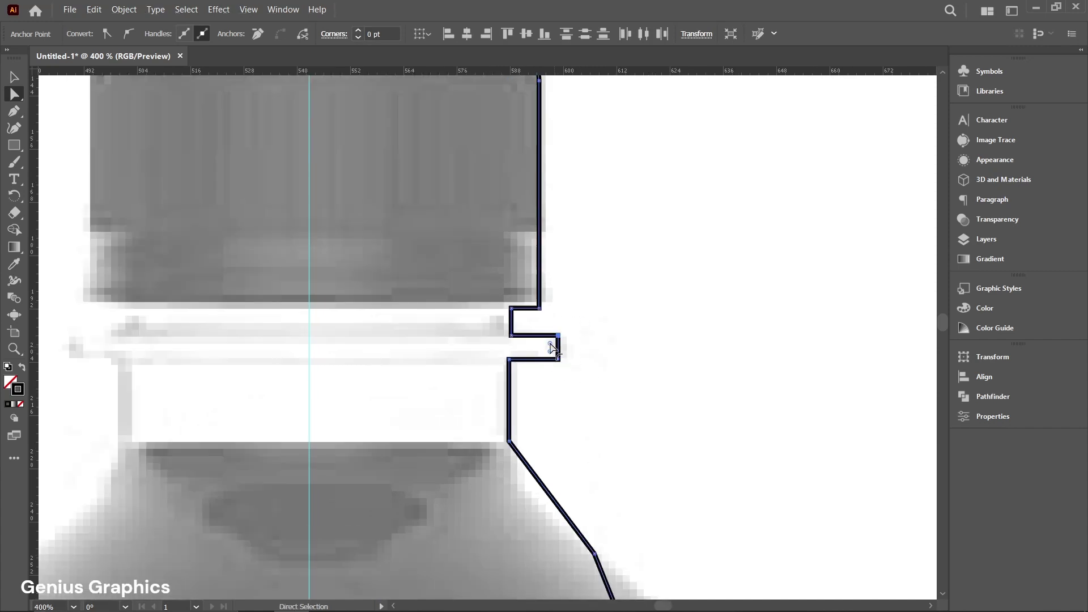
left_click_drag(551, 347, 544, 349)
scroll(605, 328, "down", 2)
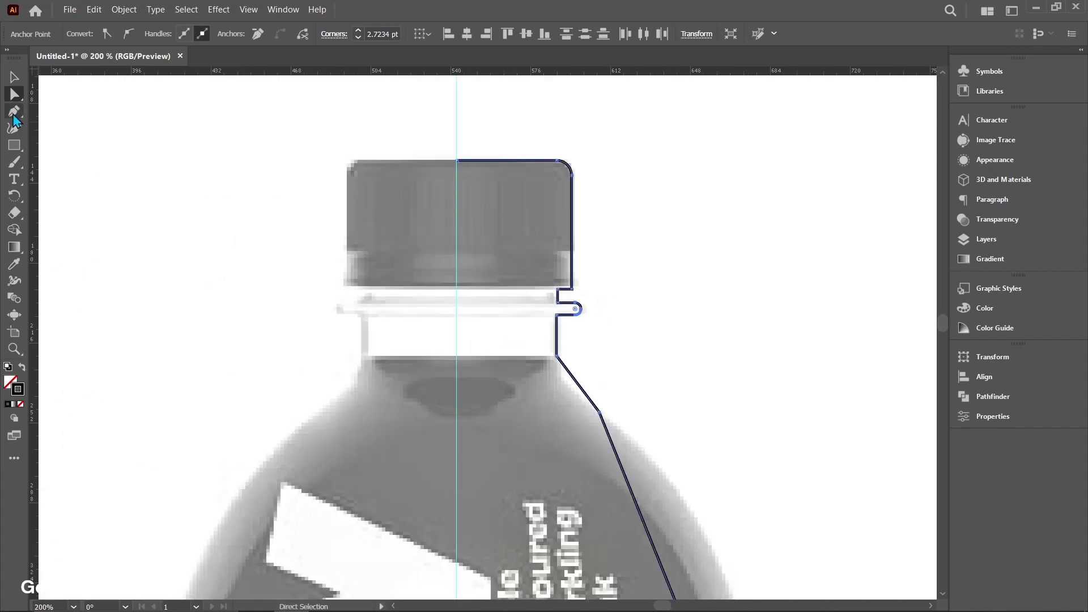
Bend the straight segment from the neck to the shoulder into an inward curve with the Anchor Point tool, keeping its upper handle vertical.
left_click_drag(14, 116, 69, 127)
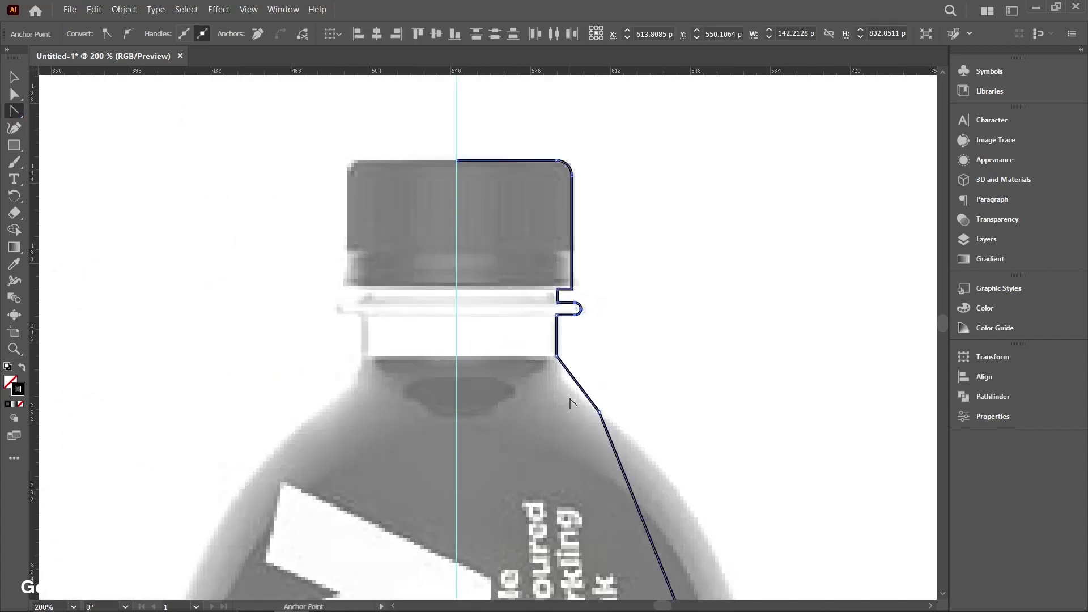
scroll(560, 399, "down", 1)
scroll(586, 367, "up", 3)
left_click_drag(561, 299, 539, 313)
left_click_drag(505, 270, 492, 245)
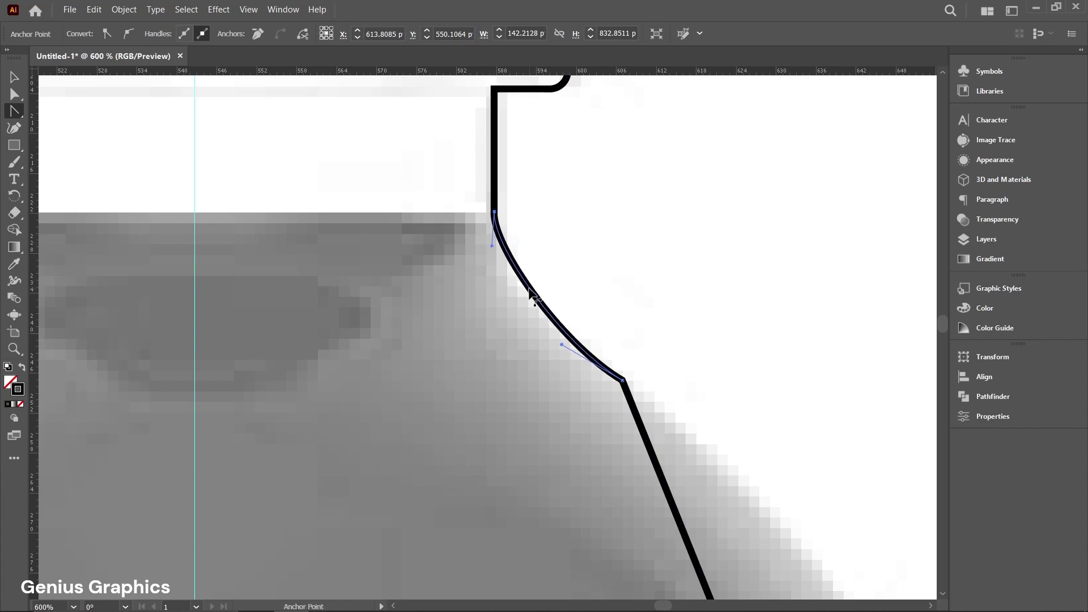
scroll(479, 182, "up", 3)
left_click_drag(513, 349, 522, 379)
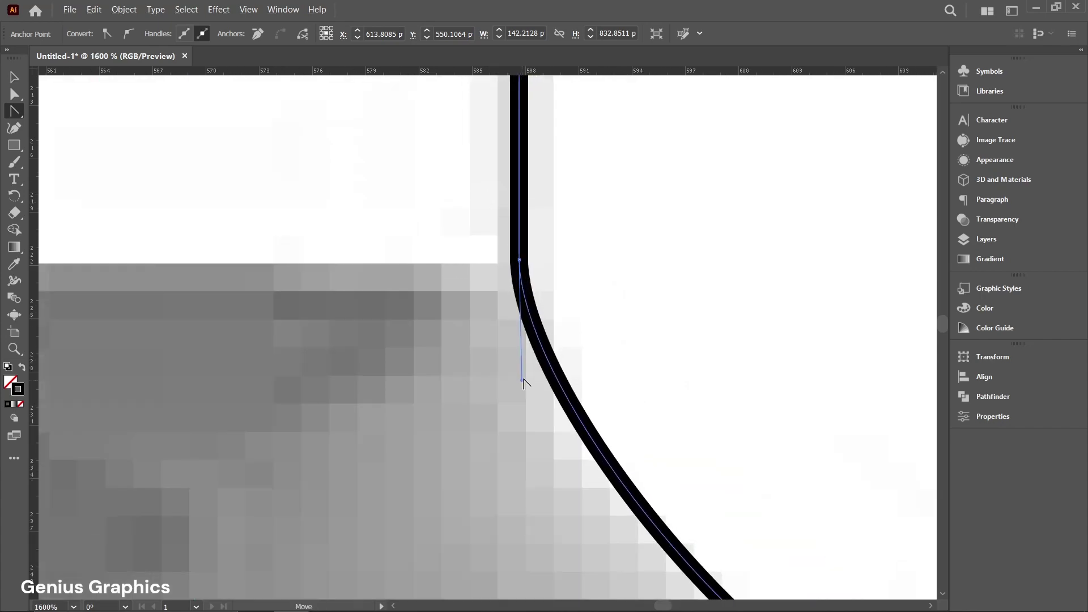
Bend the long shoulder segment outward to follow the bottle and adjust the neck curve's lower handle so the two curves join smoothly.
scroll(521, 379, "down", 8)
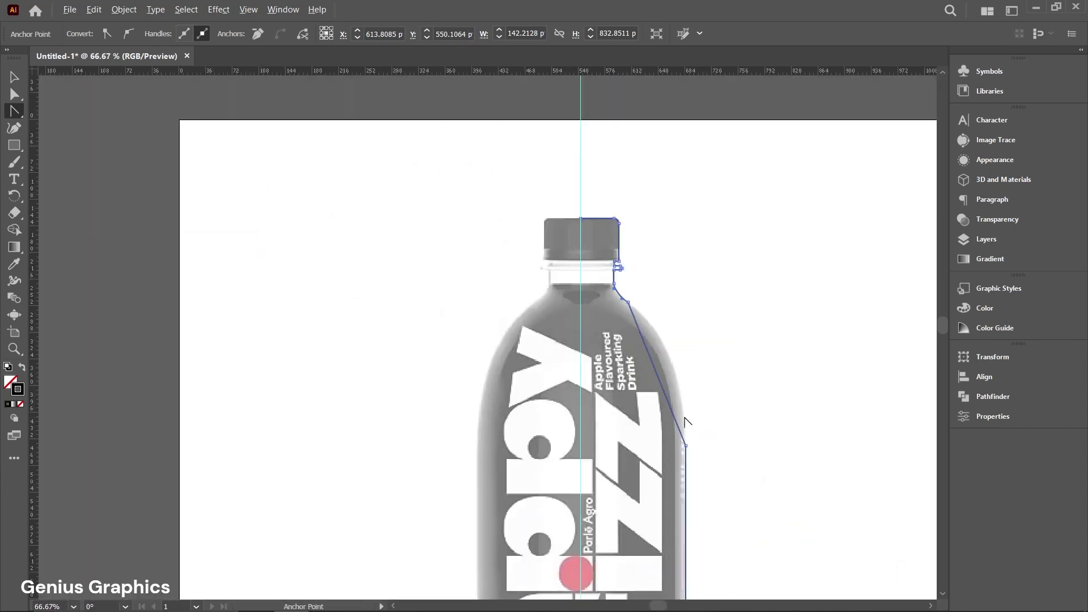
scroll(592, 302, "up", 2)
left_click_drag(592, 302, 651, 284)
scroll(539, 181, "up", 3)
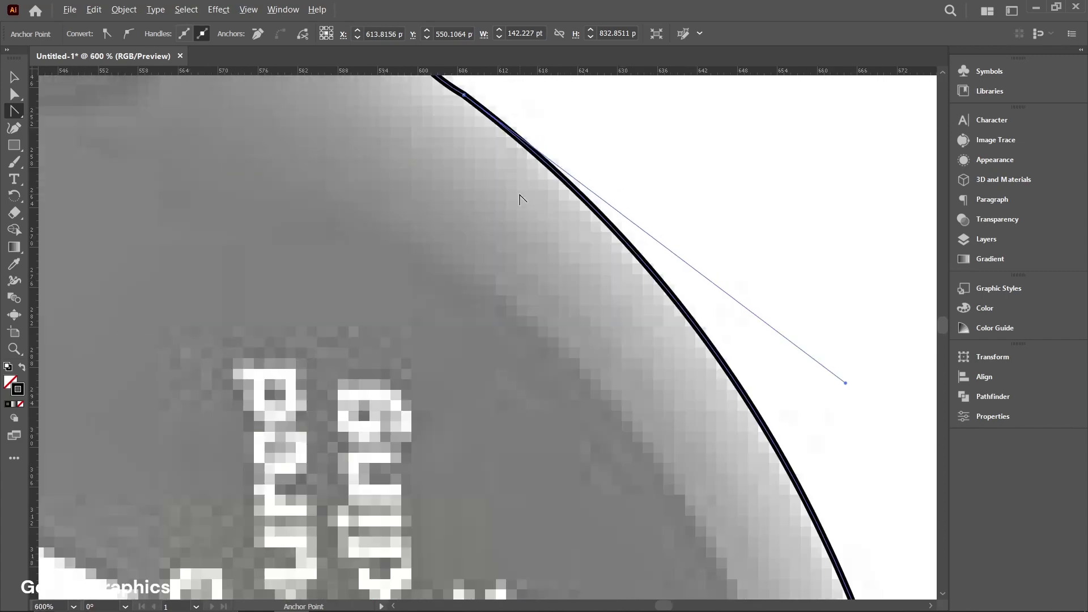
left_click_drag(510, 292, 400, 199)
scroll(400, 199, "up", 3)
mouse_move(340, 264)
left_mouse_down()
mouse_move(331, 257)
mouse_move(344, 268)
mouse_move(335, 267)
left_mouse_up()
scroll(428, 250, "down", 2)
scroll(428, 250, "down", 5)
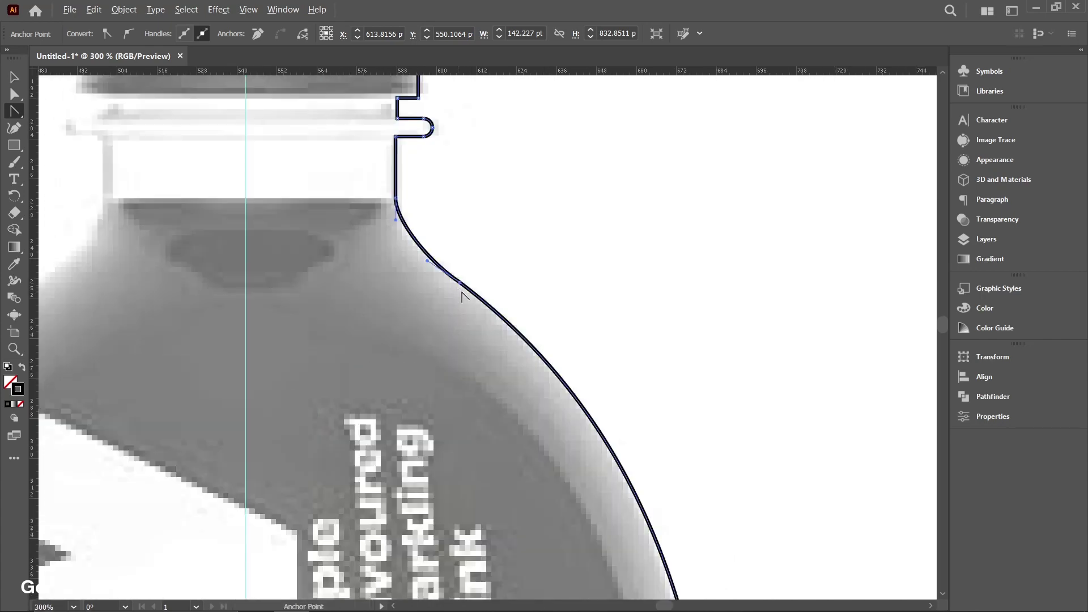
scroll(445, 272, "up", 5)
scroll(495, 253, "down", 5)
scroll(528, 364, "down", 2)
scroll(527, 364, "up", 3)
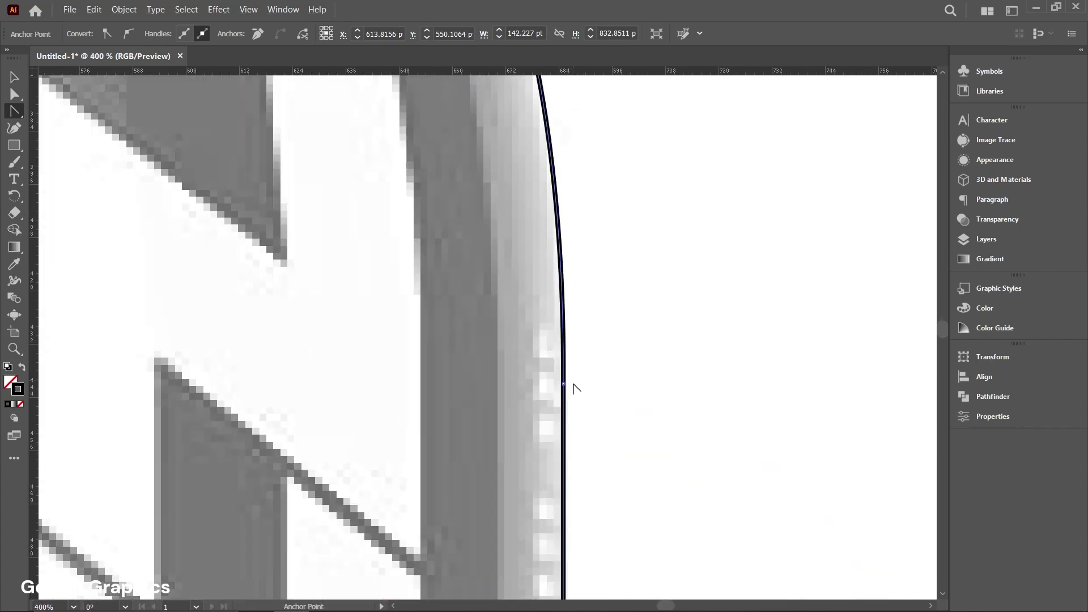
Curve the base's slanted corner segment to match the bottle, with its lower handle horizontal and its upper handle vertical.
scroll(569, 379, "down", 3)
scroll(569, 437, "down", 3)
scroll(524, 468, "up", 3)
left_click_drag(506, 436, 574, 440)
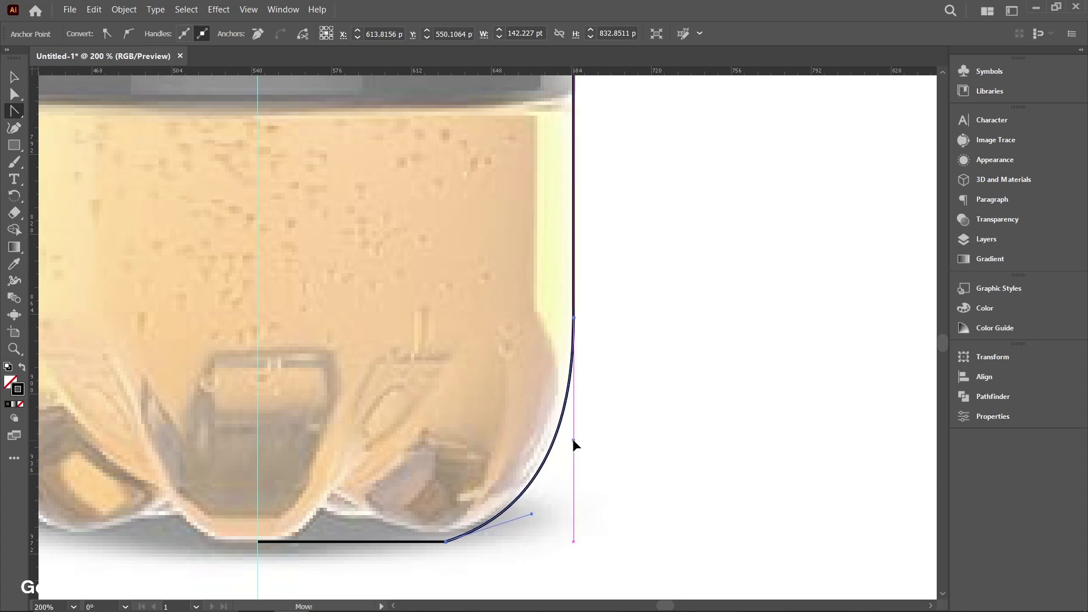
left_click_drag(533, 515, 511, 542)
mouse_move(574, 441)
left_mouse_down()
mouse_move(573, 462)
mouse_move(575, 411)
mouse_move(574, 449)
left_mouse_up()
key("ctrl+0")
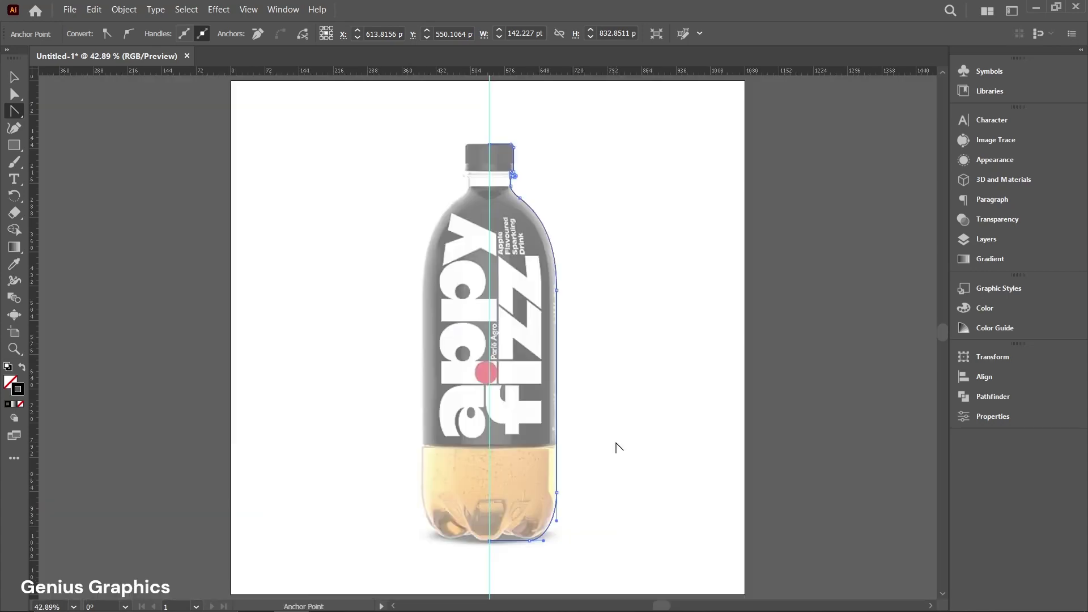
Cut the outline with Scissors at the inner corner beneath the cap and at the anchor where the neck meets the shoulder curve.
scroll(518, 223, "up", 4)
left_click(15, 79)
left_click(659, 148)
scroll(499, 187, "up", 5)
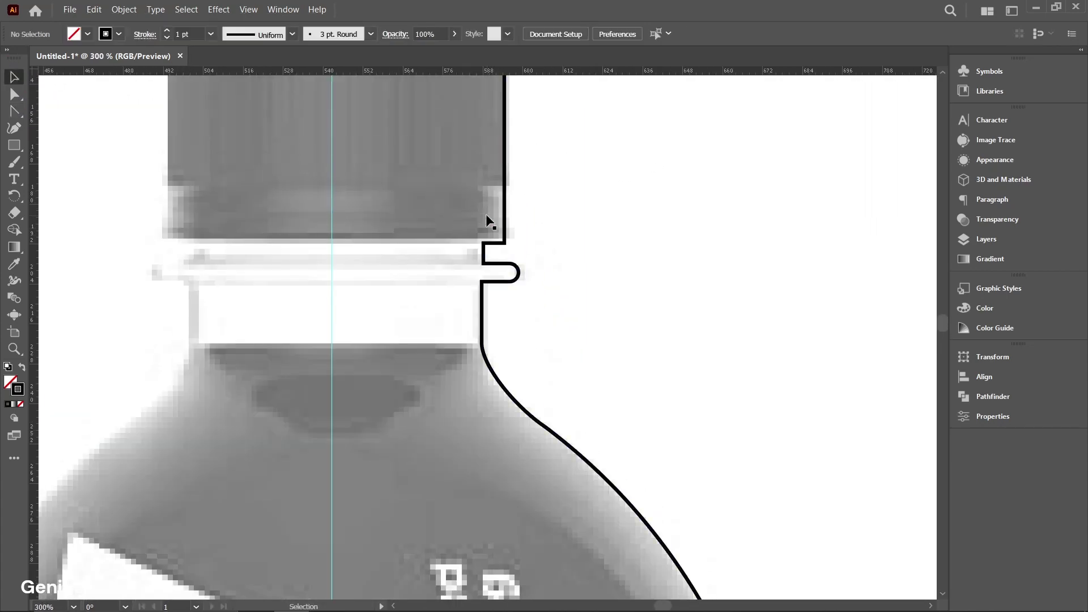
scroll(486, 217, "up", 3)
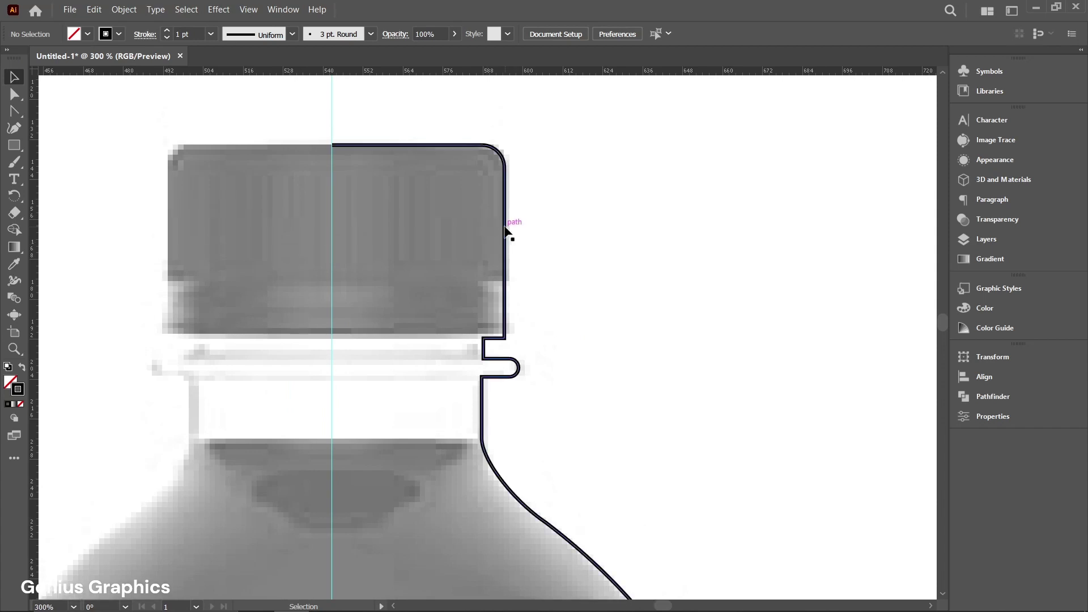
left_click_drag(21, 210, 70, 230)
scroll(459, 363, "up", 3)
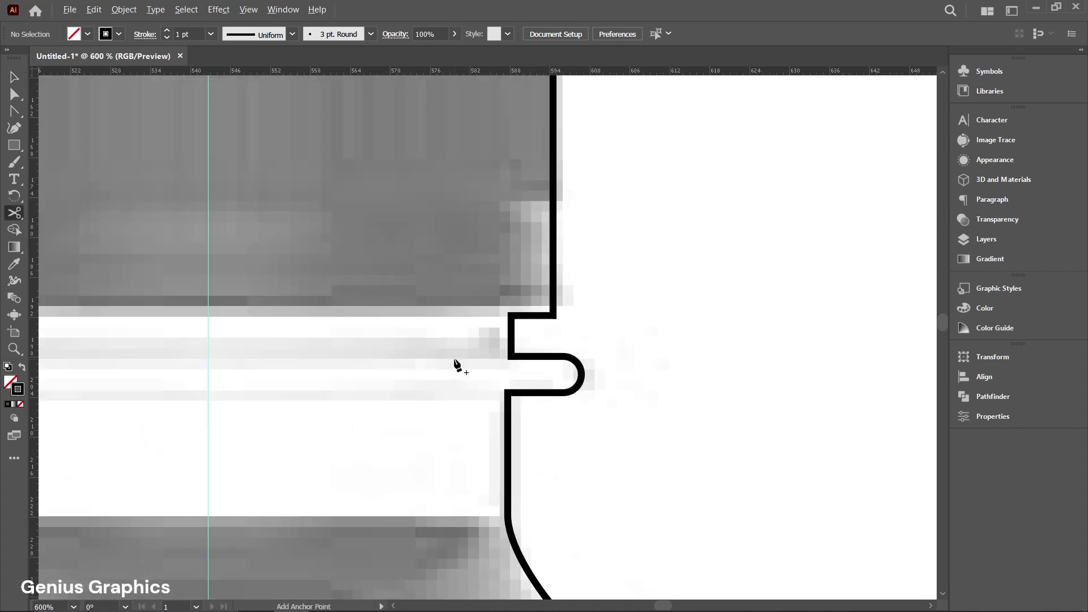
left_click(509, 316)
scroll(508, 313, "down", 2)
scroll(508, 497, "up", 2)
scroll(508, 497, "up", 1)
left_click(513, 356)
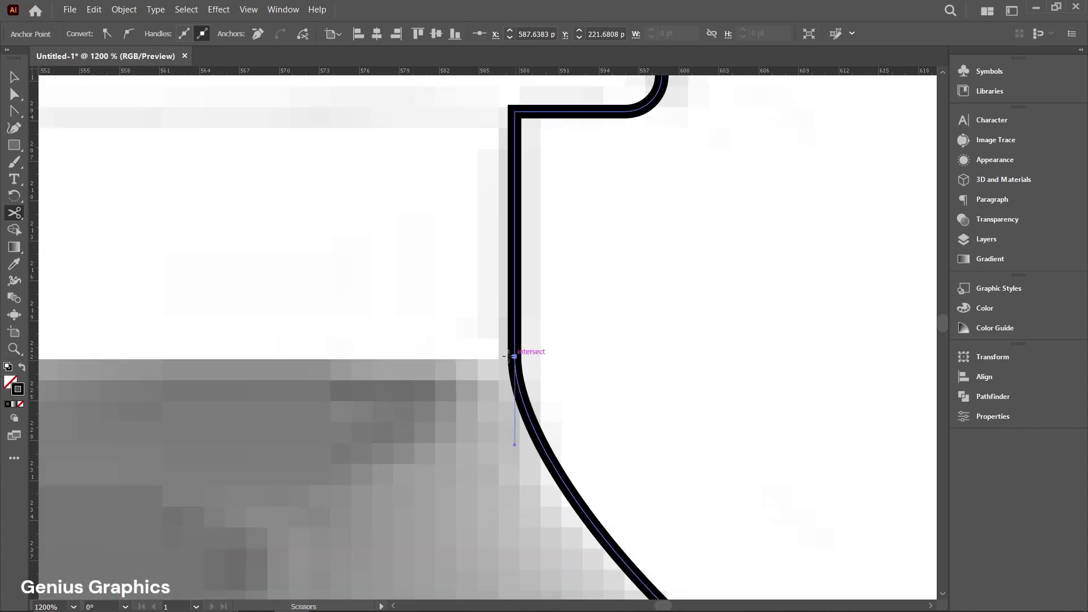
Cut the outline's straight side at the label's lower edge, at about Y 768.66 pt.
scroll(514, 356, "down", 5)
scroll(532, 334, "down", 4)
scroll(561, 537, "up", 3)
scroll(511, 471, "up", 2)
left_click(507, 458)
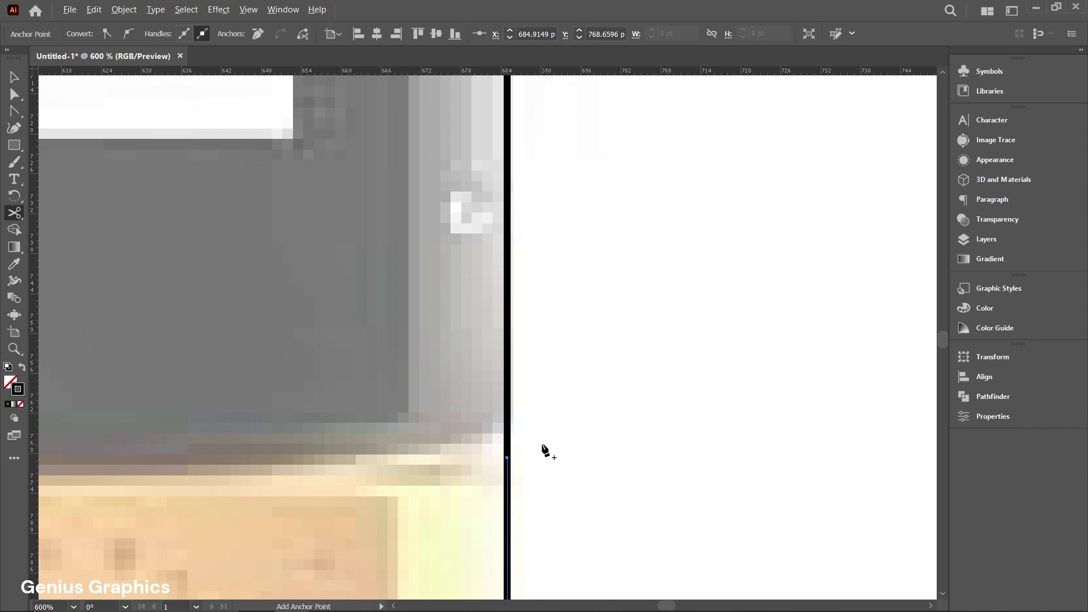
Select the separated neck ring path and move it horizontally about 24 pt away from the bottle.
scroll(542, 442, "down", 4)
scroll(542, 442, "down", 2)
scroll(545, 442, "up", 2)
scroll(545, 441, "up", 8)
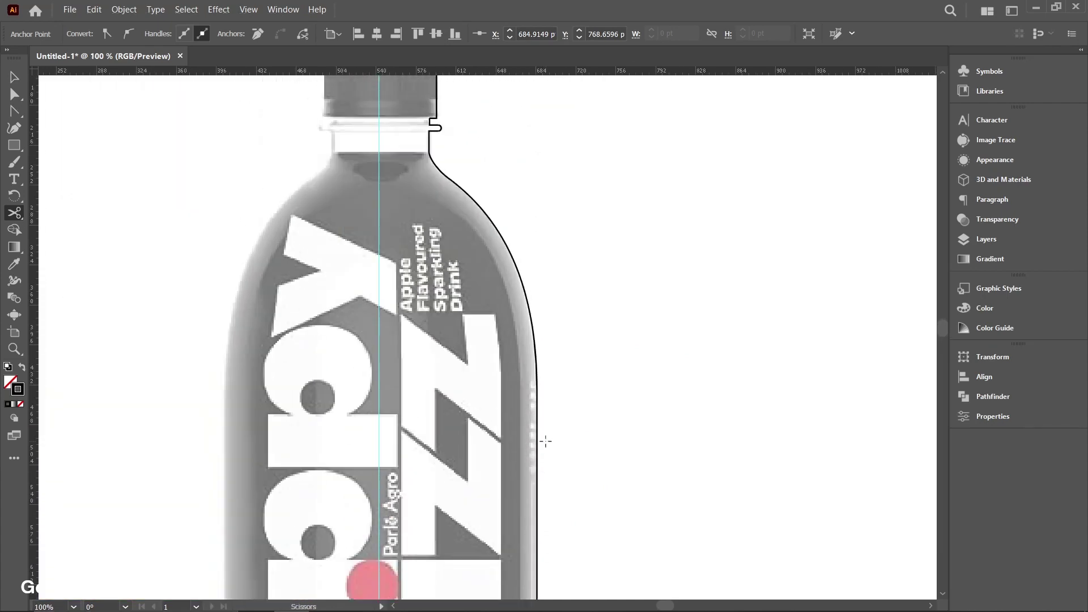
scroll(434, 252, "up", 3)
key("v")
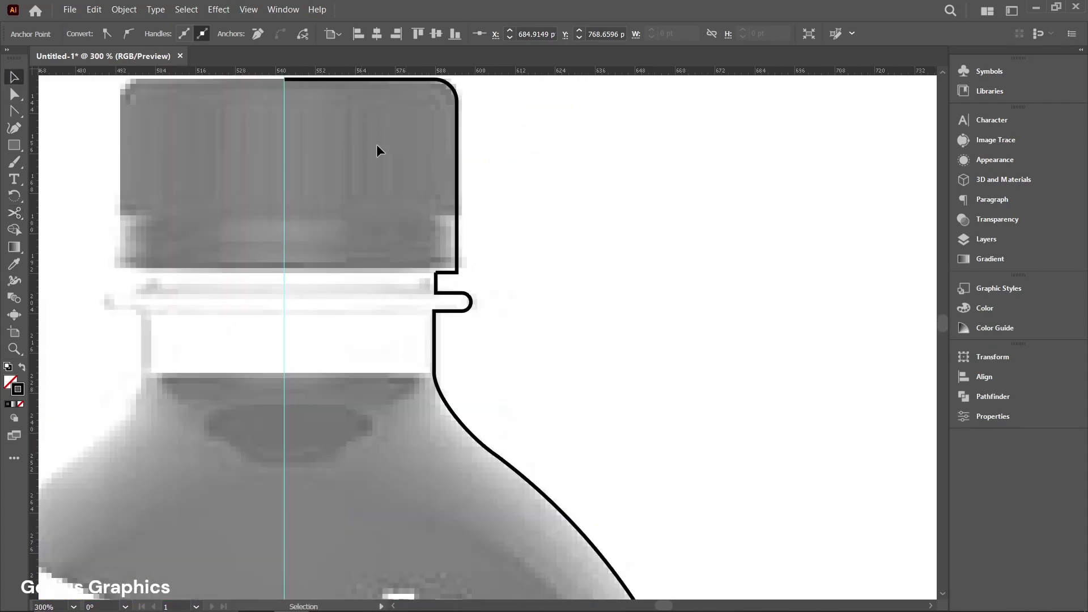
left_click(457, 166)
scroll(453, 234, "up", 2)
left_click(473, 360)
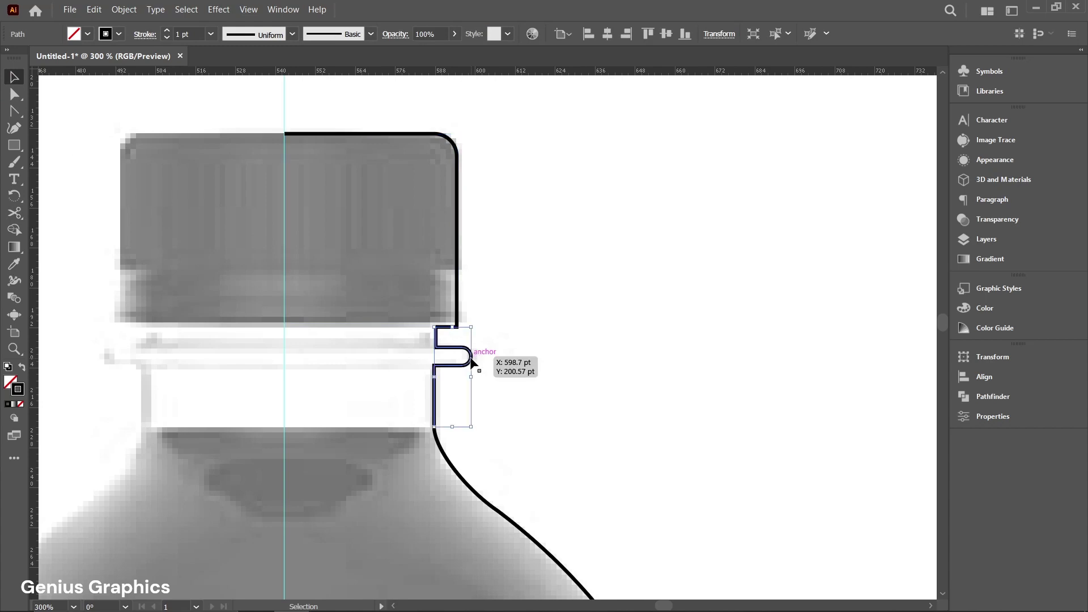
left_click(491, 362)
left_click_drag(472, 360, 547, 370)
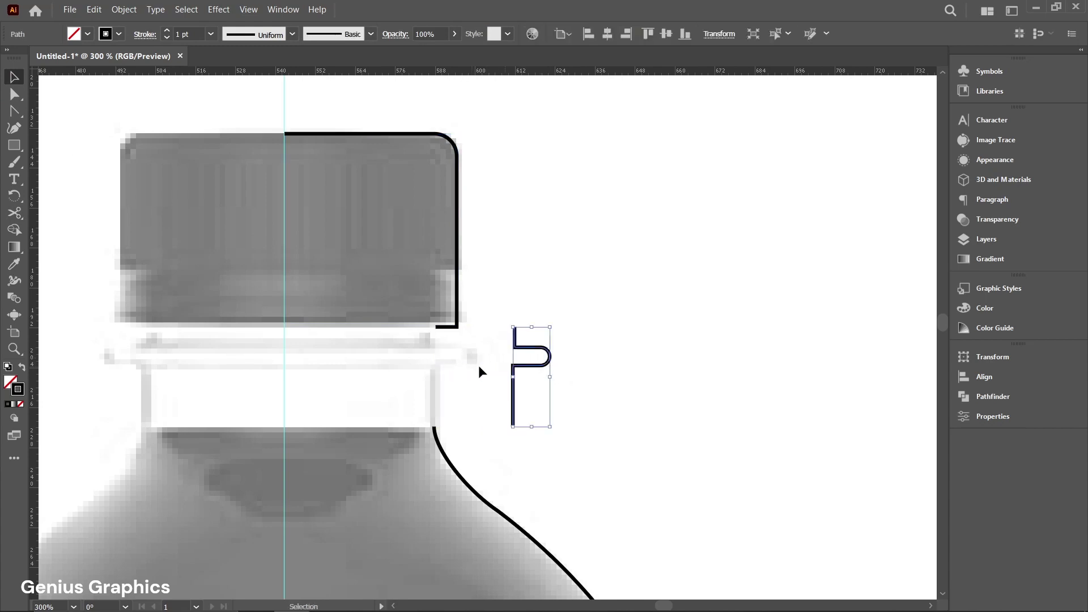
Extend the cap outline's lower open end horizontally with the Pen tool to the centre guide, about 45 pt.
scroll(389, 369, "up", 1)
scroll(391, 371, "up", 1)
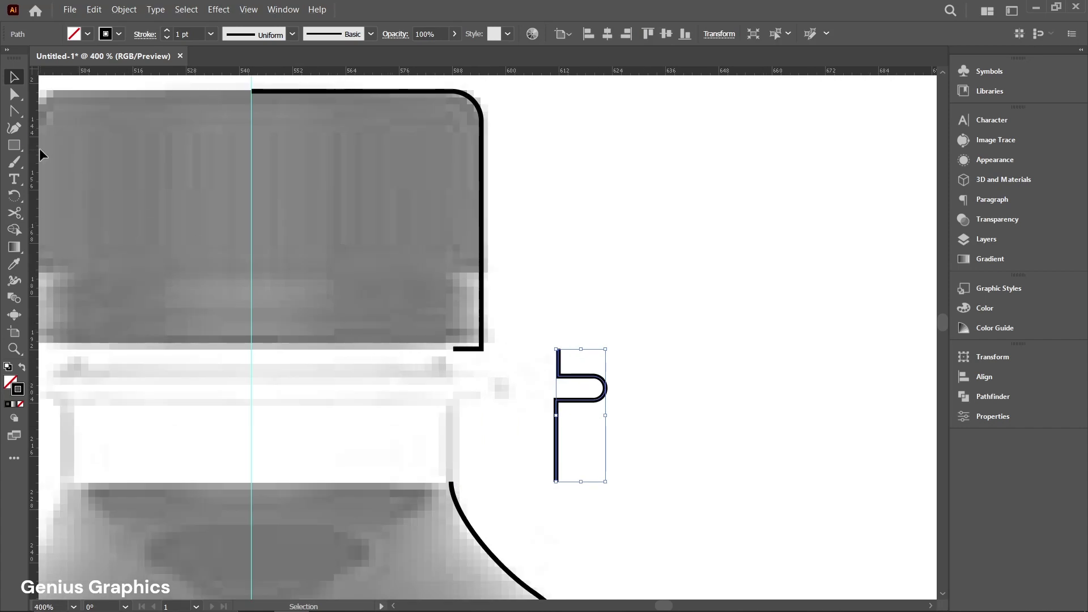
left_click_drag(19, 114, 70, 111)
scroll(451, 364, "up", 2)
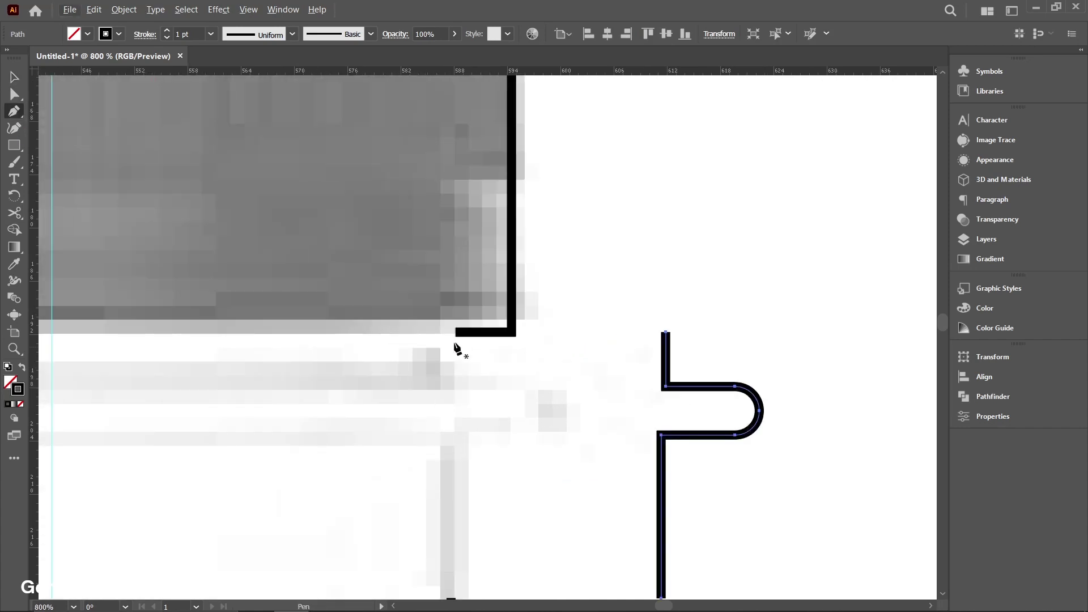
scroll(460, 333, "up", 2)
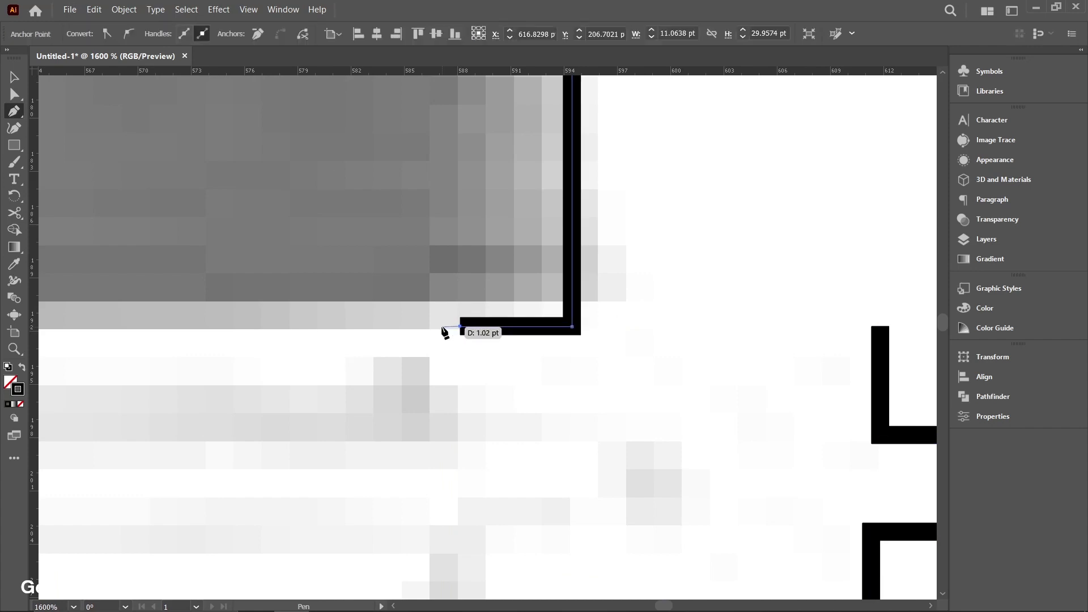
scroll(445, 331, "down", 4)
scroll(252, 333, "up", 1)
scroll(244, 350, "up", 1)
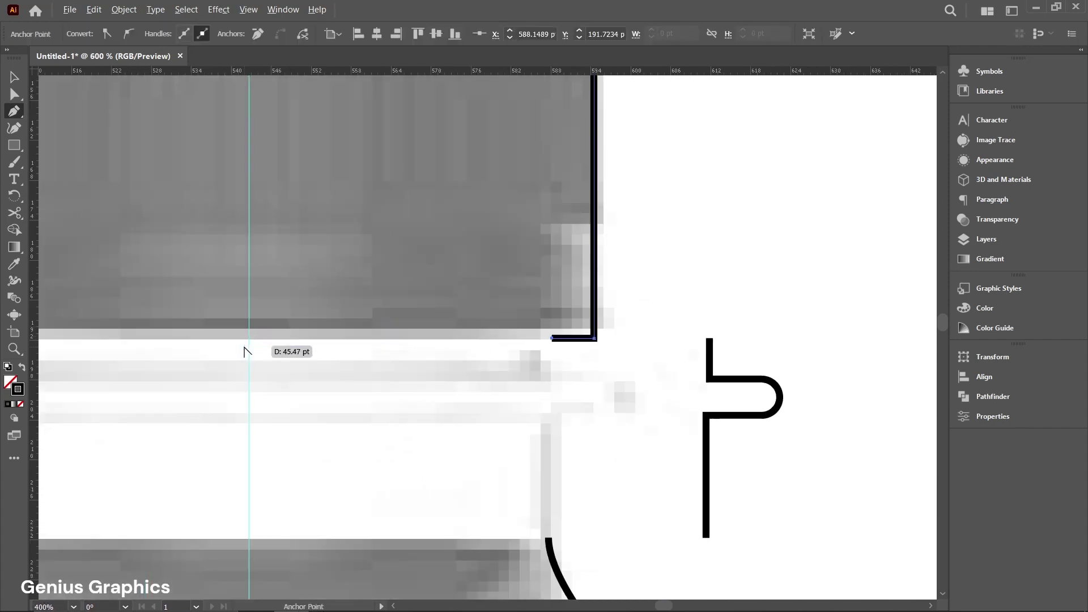
left_click(250, 338)
Extend the body path's upper end at the base of the neck with a horizontal segment to the centre guide.
scroll(431, 386, "down", 4)
scroll(430, 385, "right", 2)
left_click(495, 429)
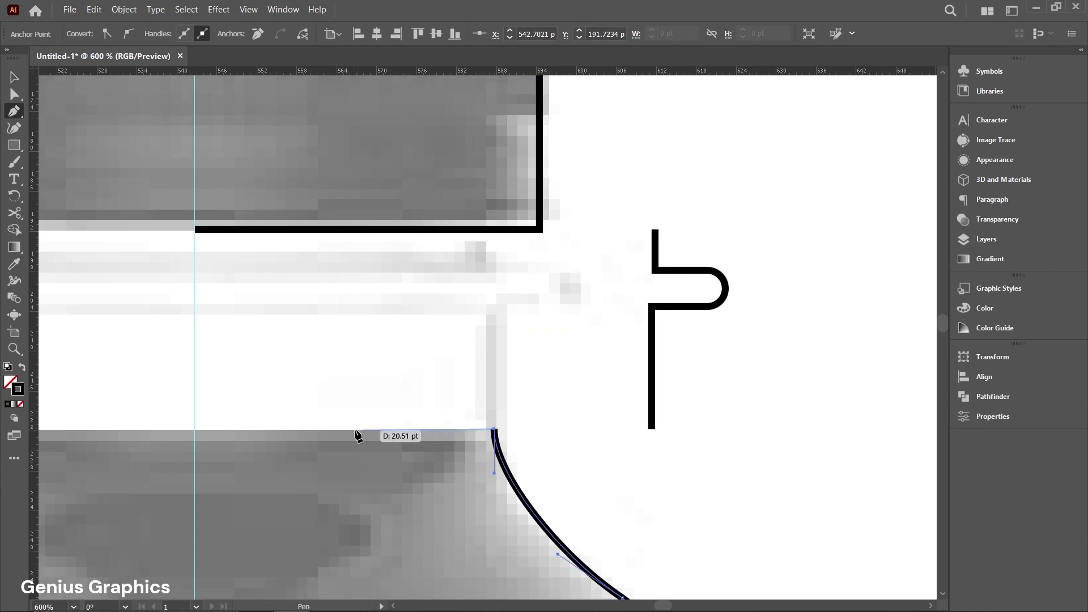
key("Escape")
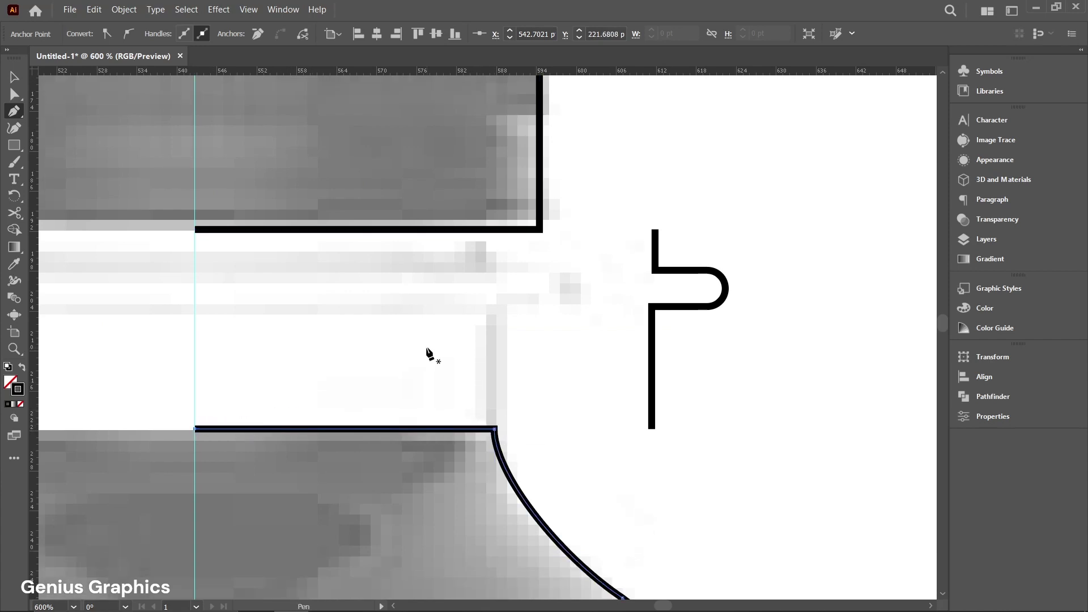
Extend both open ends of the neck ring path with horizontal segments about 46 pt long towards the centre guide.
left_click(655, 231)
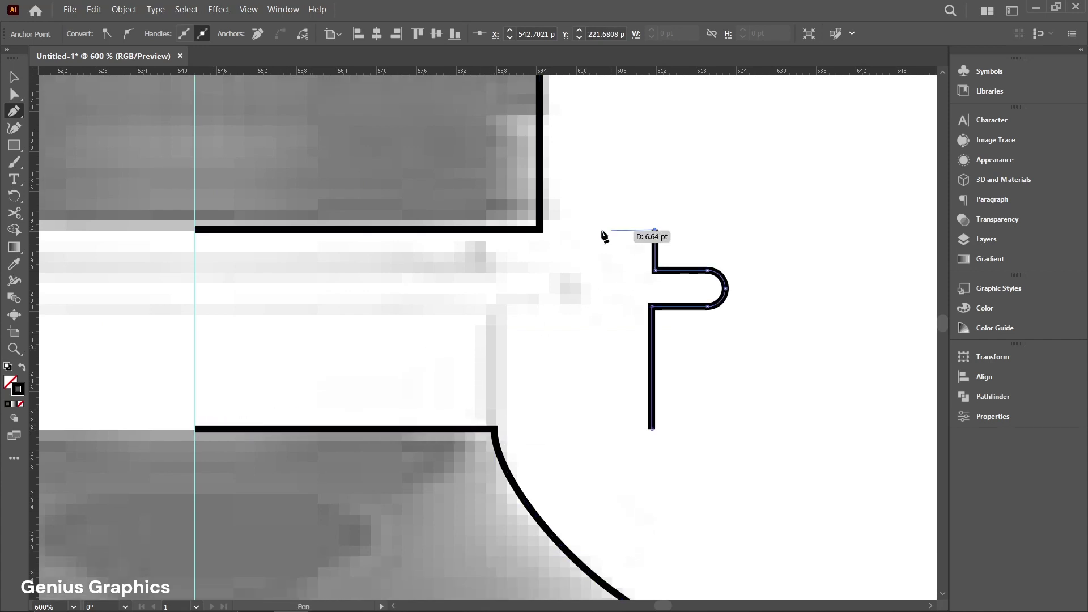
left_click(346, 335, "shift")
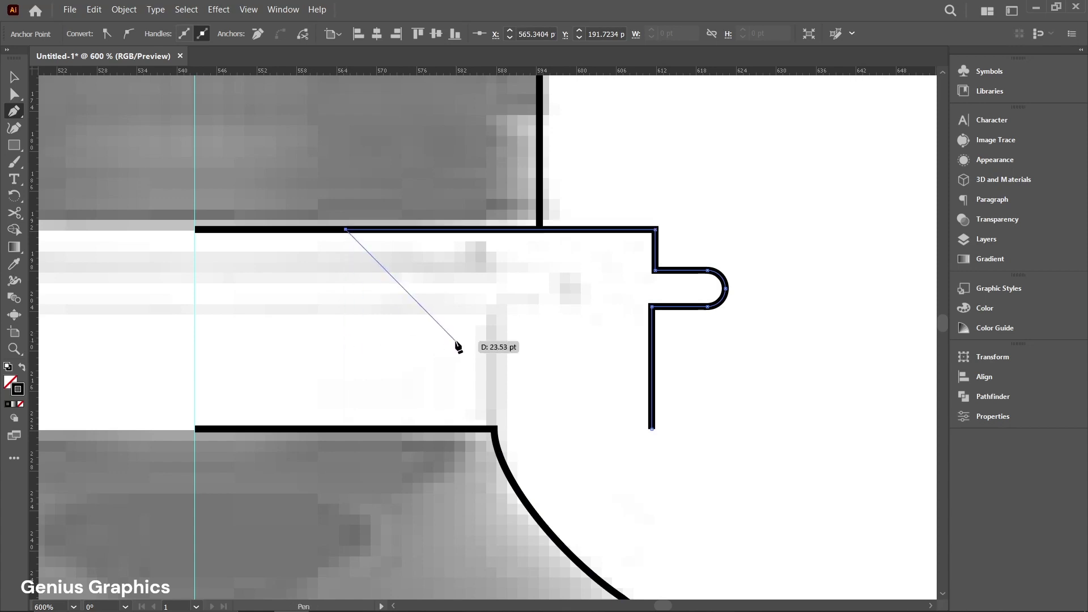
key("Escape")
left_click(652, 429)
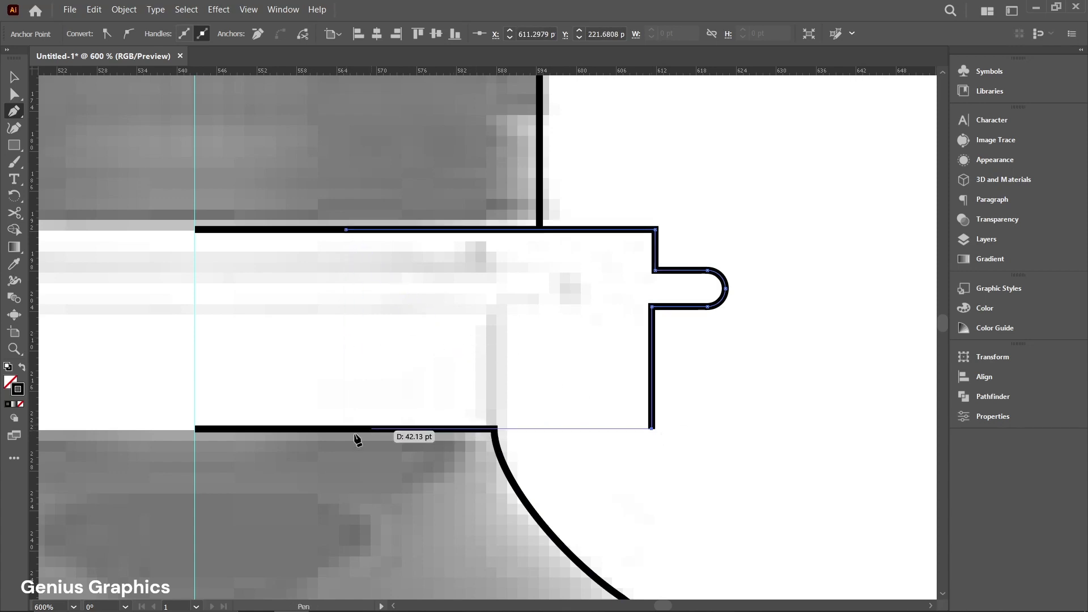
left_click(346, 419, "shift")
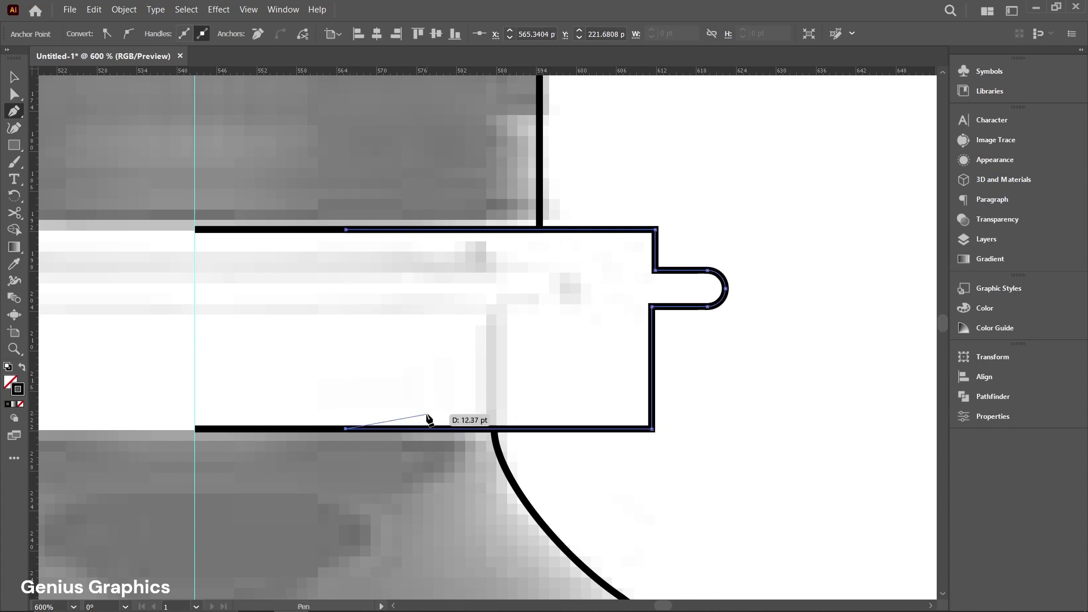
key("Escape")
key("v")
left_click_drag(652, 316, 521, 328)
scroll(487, 496, "up", 2)
key("ctrl+z")
key("ctrl+z")
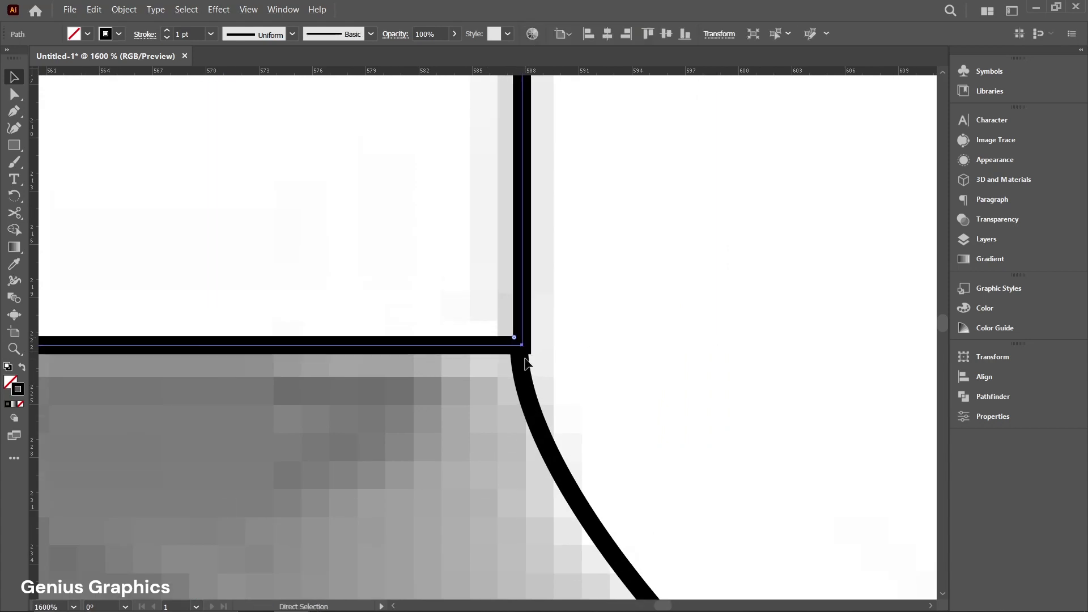
Move the neck ring path back against the bottle and align its lower corner with the body curve's top end in outline view.
scroll(505, 355, "down", 2)
left_click_drag(725, 336, 514, 336)
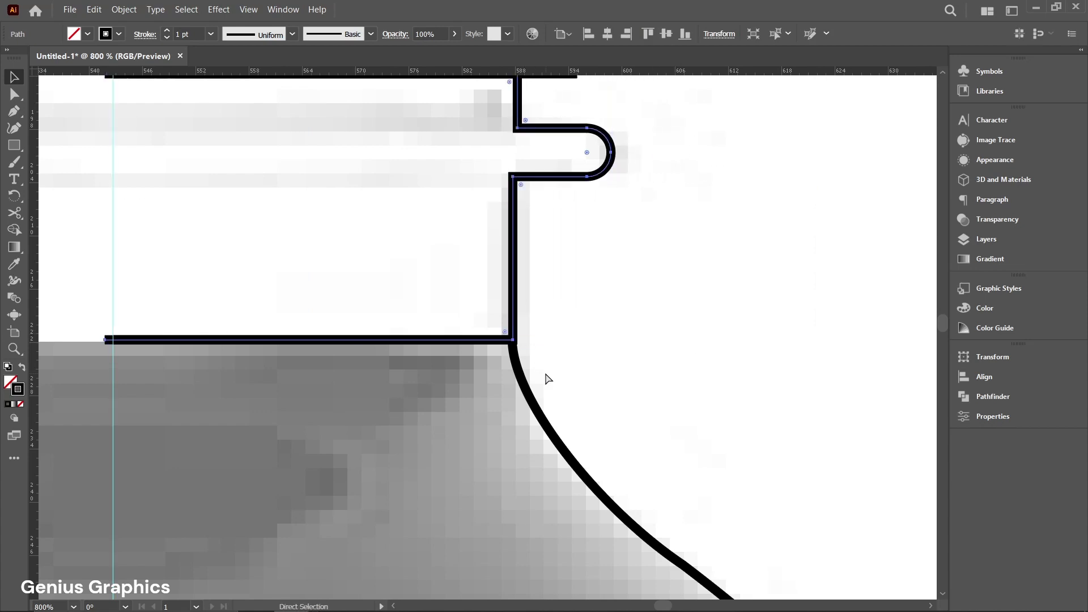
key("ctrl+y")
scroll(514, 377, "up", 3)
scroll(512, 375, "up", 2)
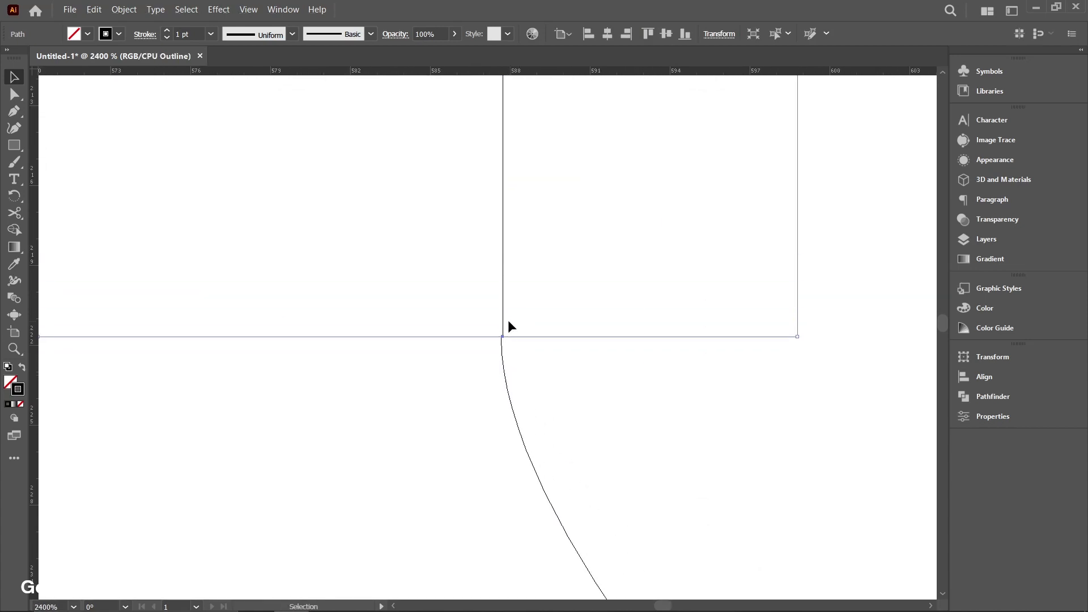
left_click_drag(501, 316, 500, 334)
scroll(504, 335, "up", 3)
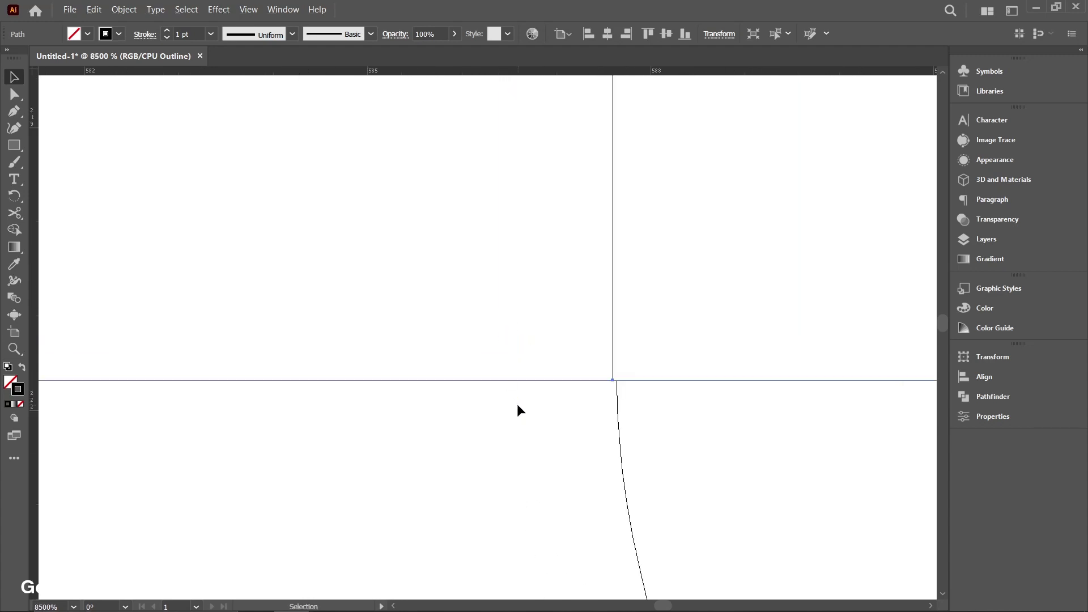
left_click_drag(614, 353, 615, 357)
scroll(584, 371, "down", 3)
key("a")
key("ctrl+y")
key("v")
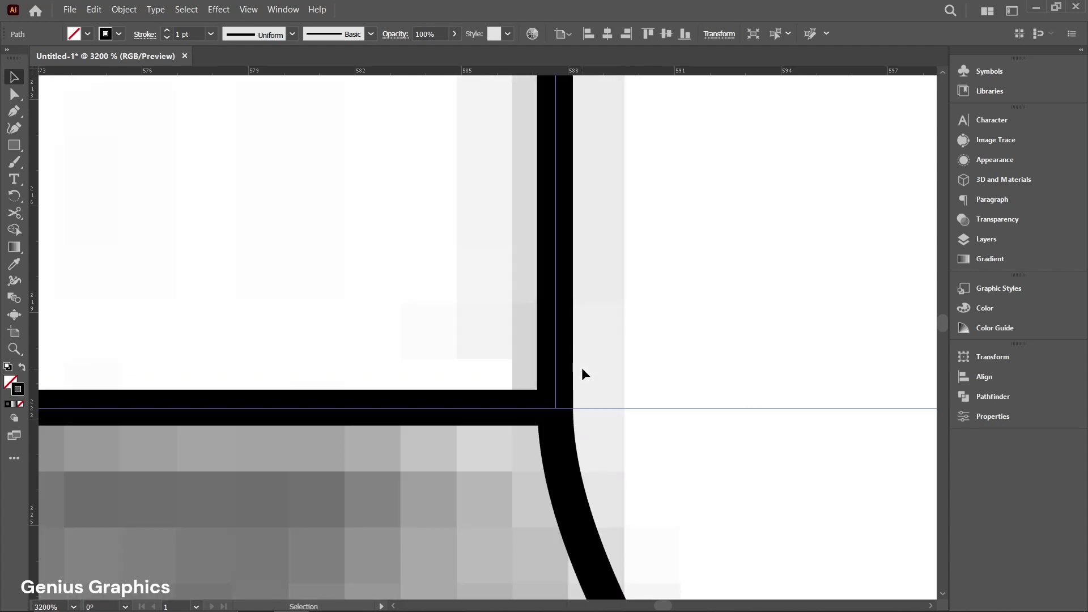
Move the neck ring path's upper and lower open end anchors onto the centre guide with Direct Selection.
scroll(584, 374, "down", 3)
scroll(284, 270, "up", 3)
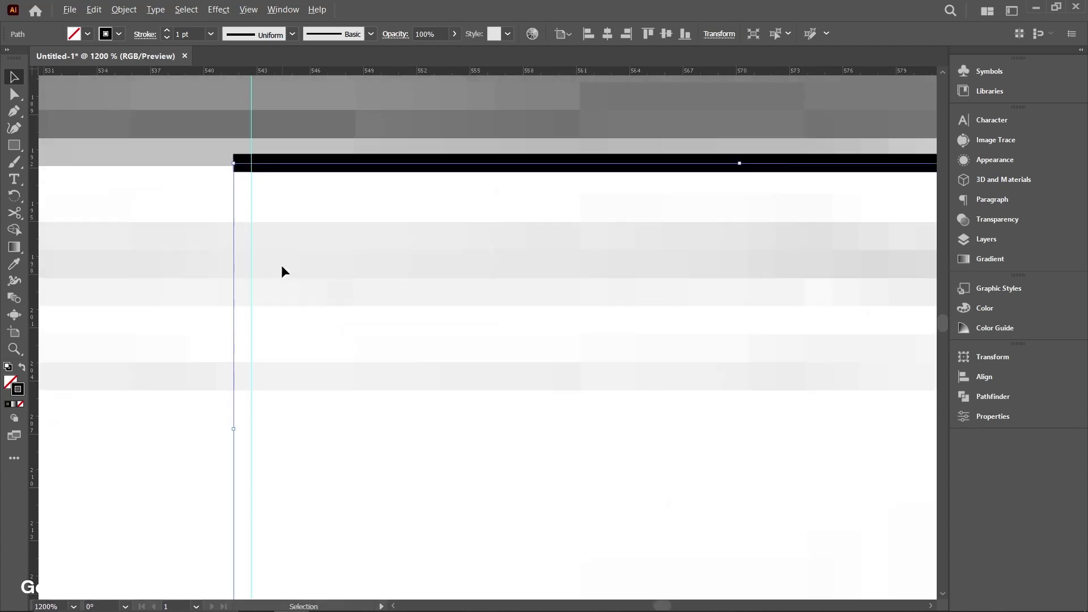
left_click(14, 94)
scroll(221, 244, "up", 2)
left_click_drag(232, 217, 253, 221)
scroll(267, 236, "down", 3)
scroll(332, 439, "up", 3)
left_click(275, 315)
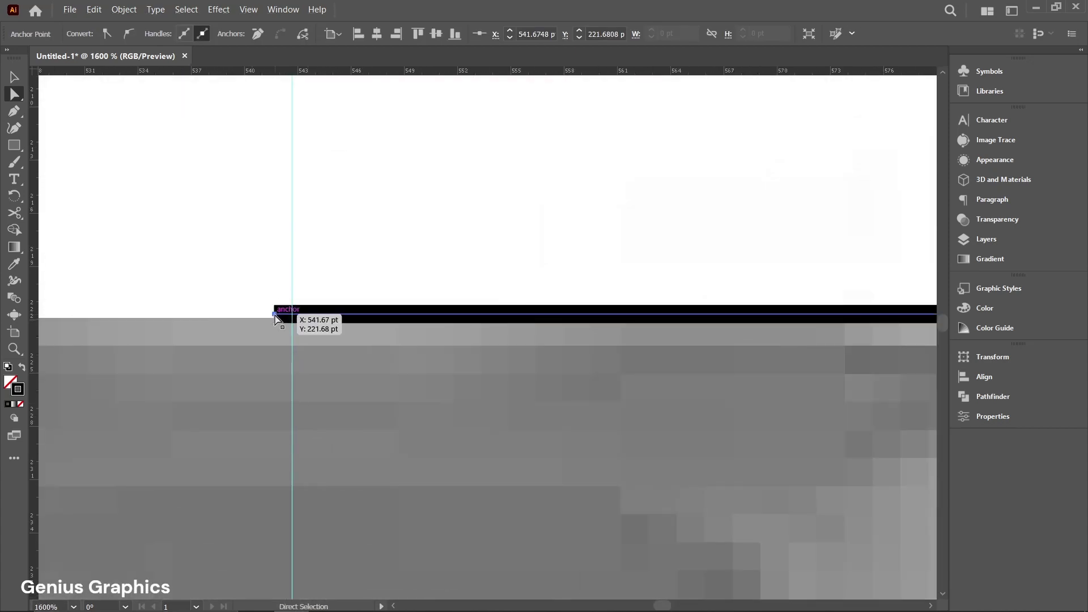
scroll(335, 363, "down", 5)
key("v")
left_click(559, 243)
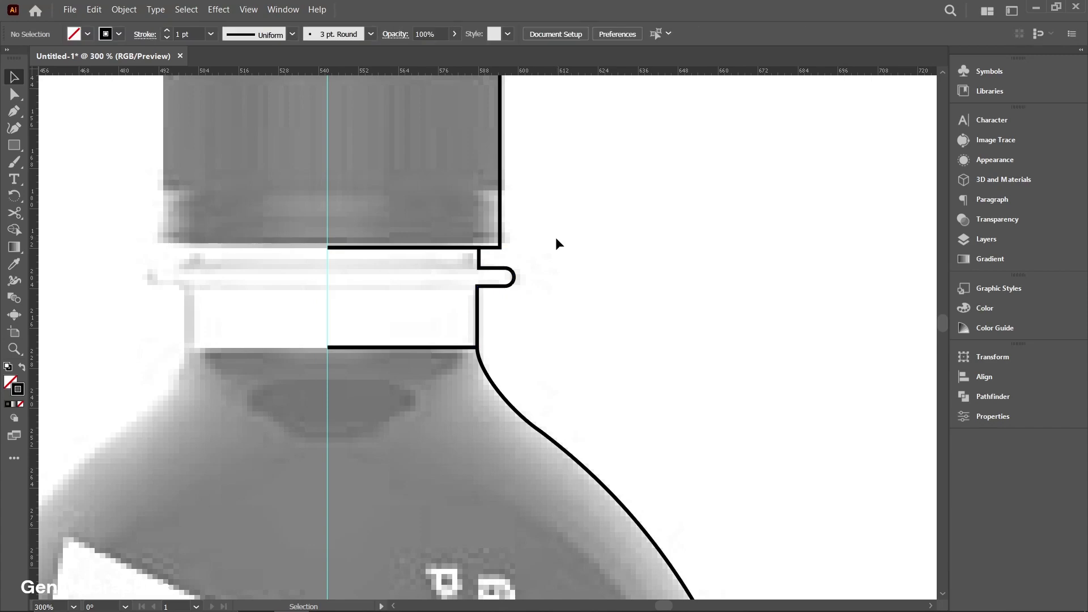
Shift the base path horizontally away from the body's lower end by about 27 pt.
scroll(562, 266, "down", 3)
scroll(562, 280, "down", 5)
scroll(651, 522, "up", 3)
left_click(613, 389)
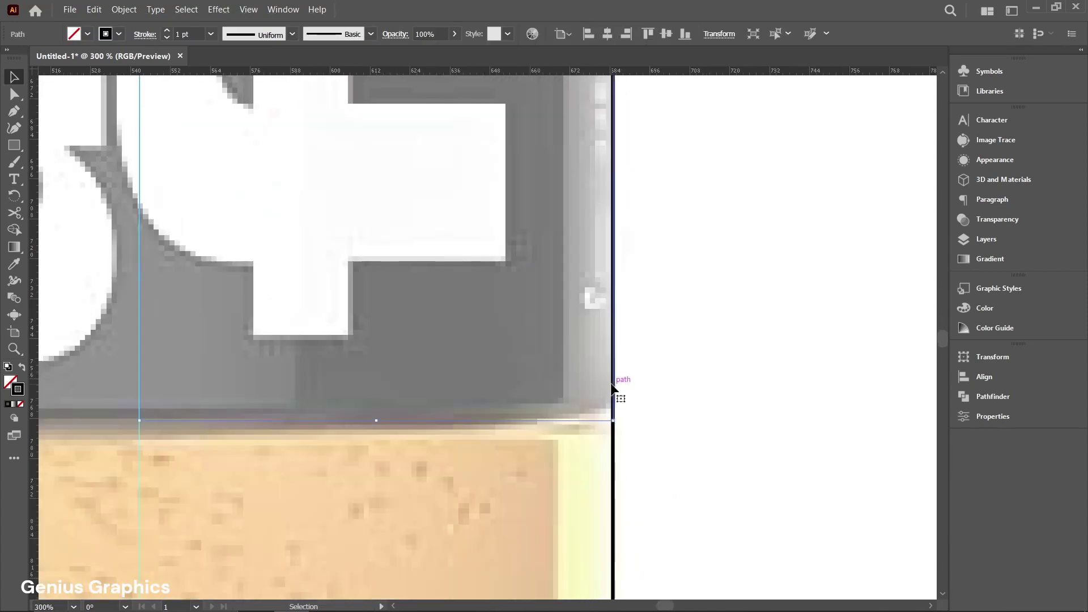
scroll(613, 389, "down", 3)
left_click(616, 387)
double_click(614, 388)
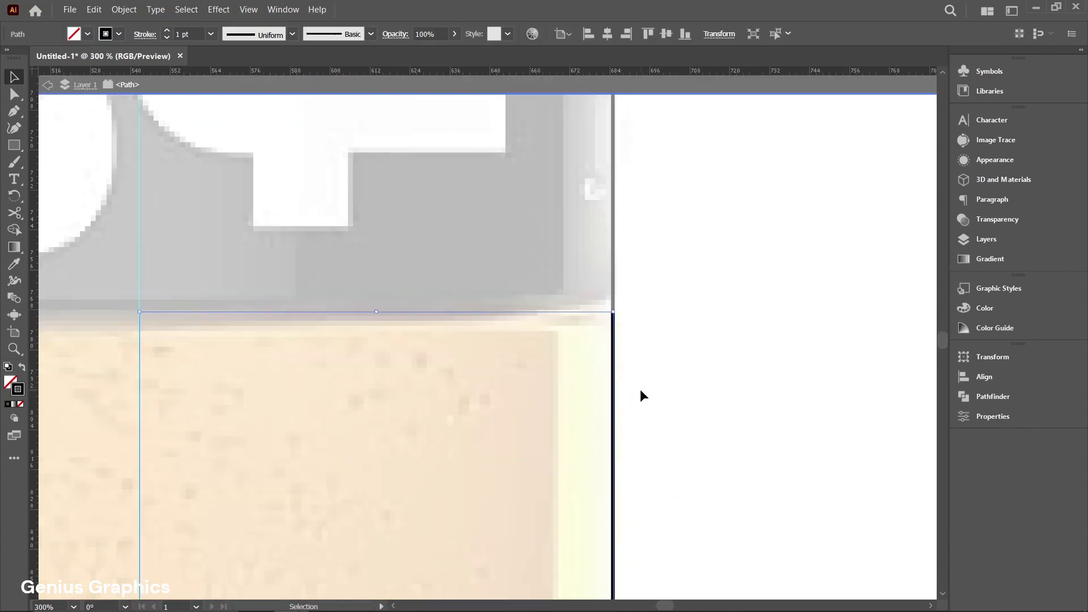
key("Escape")
left_click_drag(615, 395, 702, 402)
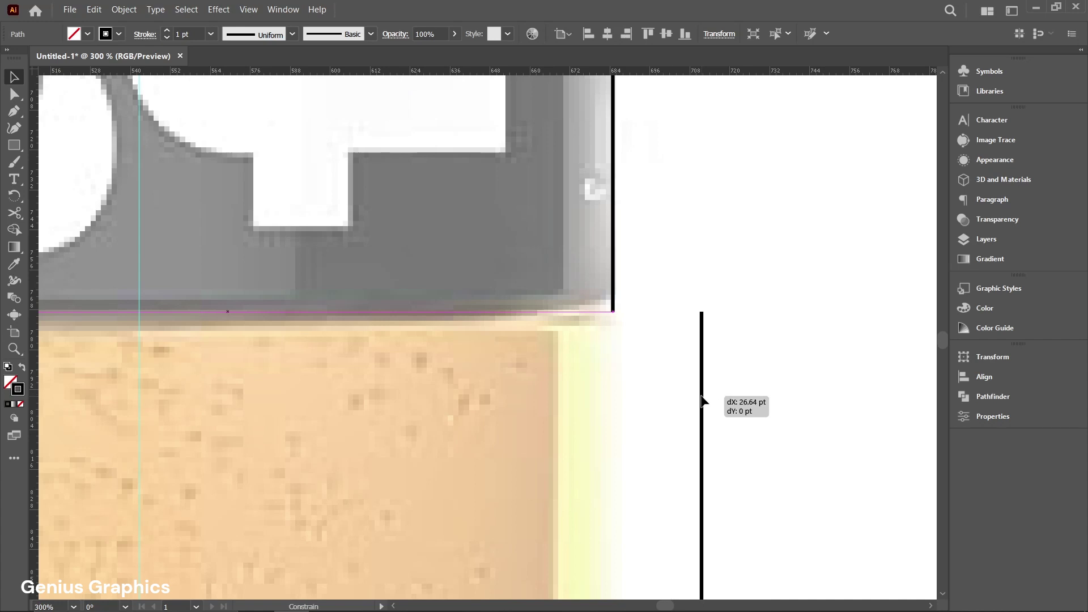
left_click(673, 262)
Extend the body path's lower end with a horizontal Pen segment to the centre guide.
left_click(14, 112)
left_click(613, 312)
left_click(140, 312)
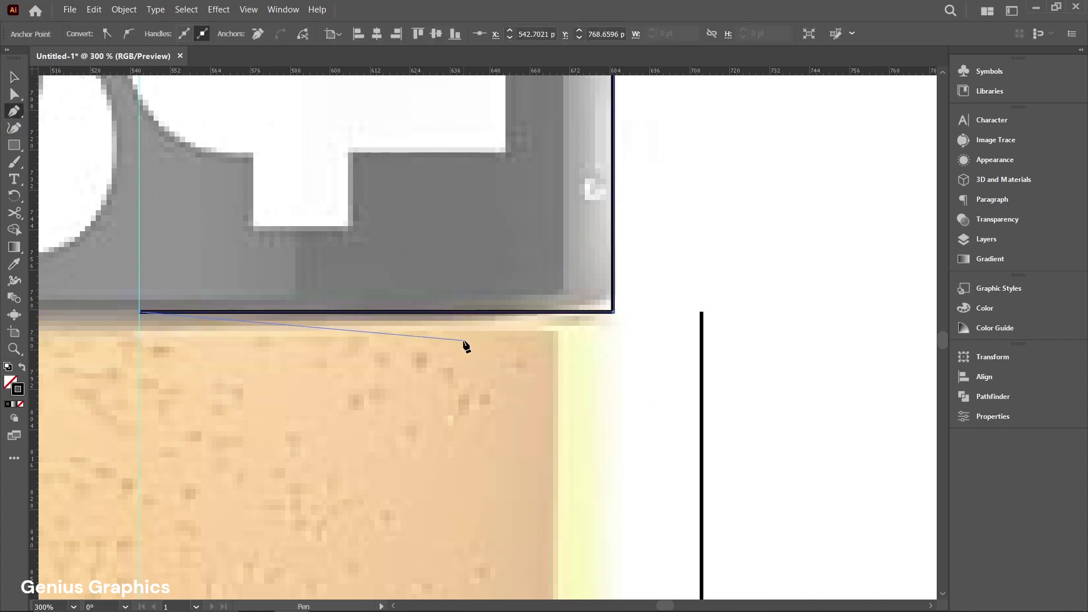
Extend the base path's upper end with a horizontal Pen segment that runs past the centre guide.
left_click(702, 312)
scroll(700, 309, "up", 2)
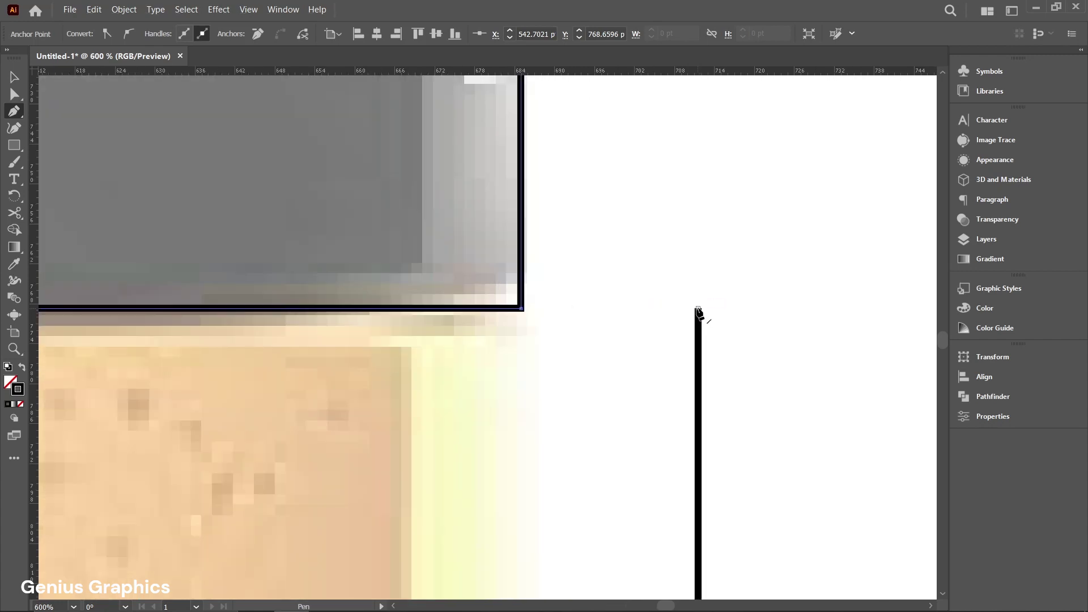
scroll(646, 314, "down", 4)
left_click(331, 312)
scroll(364, 348, "up", 2)
scroll(673, 376, "down", 1)
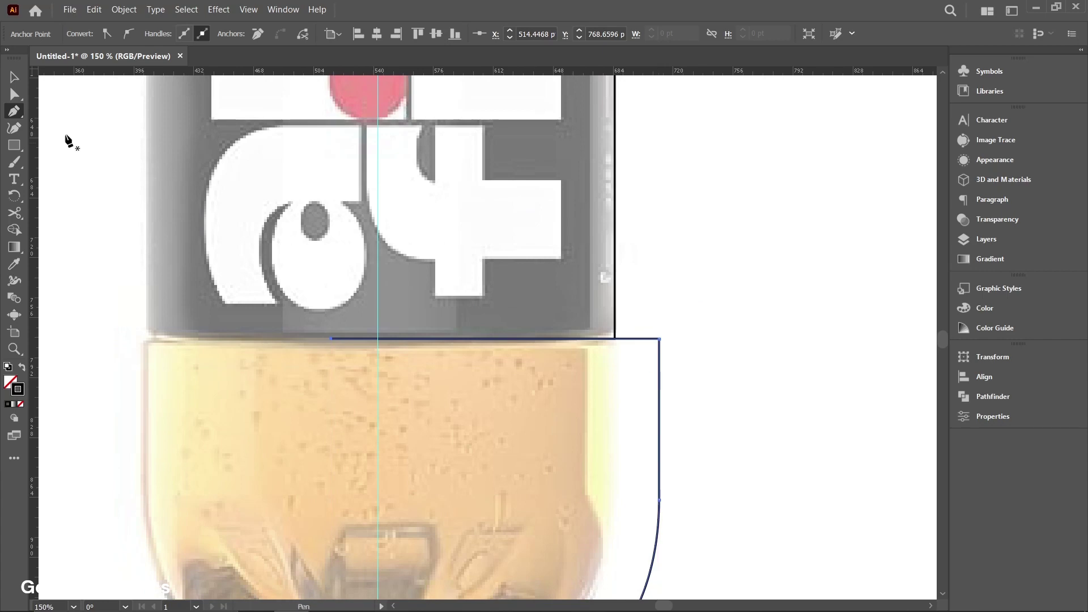
Move the base path back against the bottle and align its upper corner with the body's lower corner, checking in outline view.
key("v")
left_click(651, 397)
left_click_drag(659, 392, 615, 395)
scroll(614, 395, "up", 6)
key("ctrl+y")
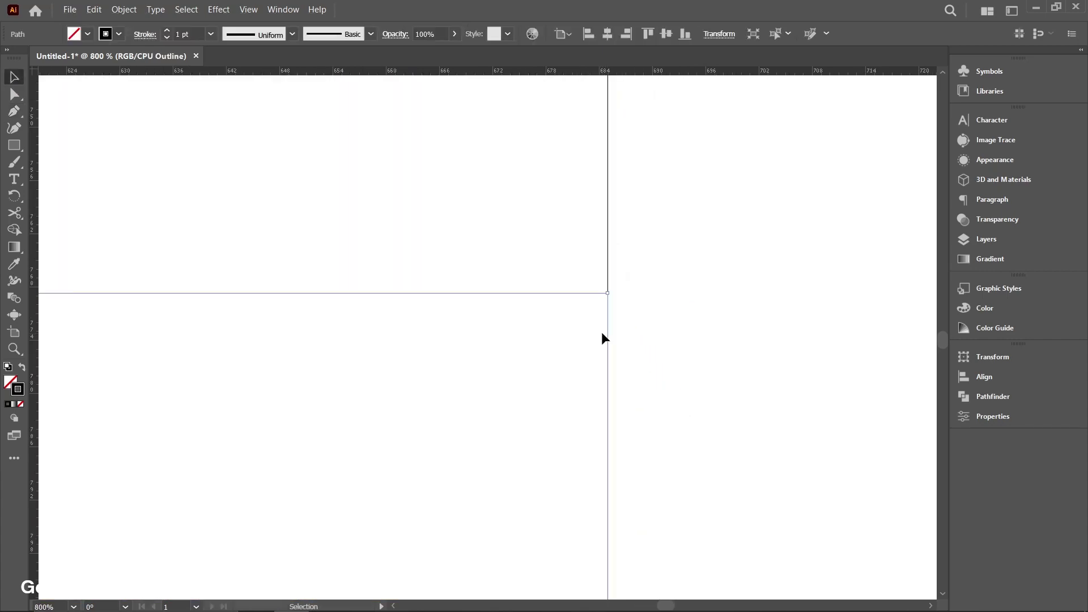
key("ctrl+y")
scroll(609, 328, "down", 6)
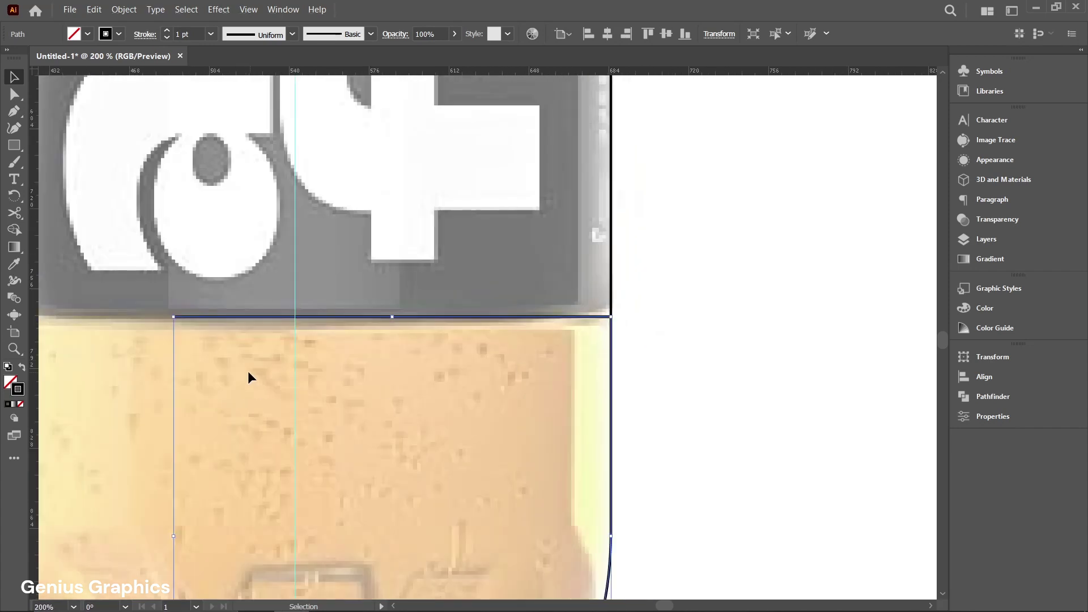
Move the base path's upper open end anchor onto the centre guide at X 542.7 pt with Direct Selection.
key("ctrl+shift+a")
left_click(173, 320)
scroll(173, 321, "up", 1)
left_click_drag(173, 321, 357, 309)
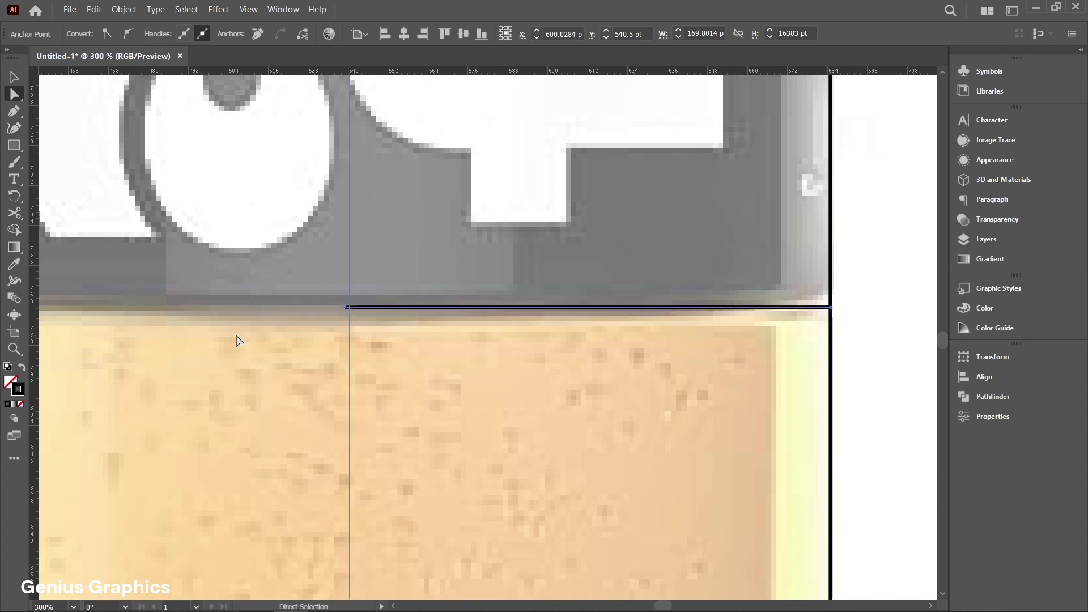
key("v")
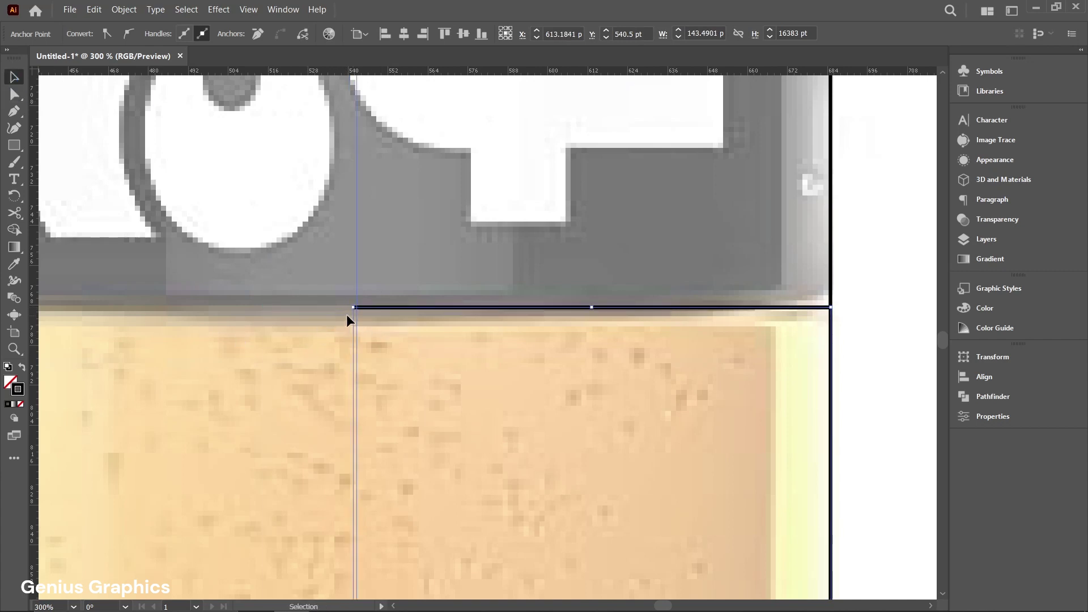
scroll(346, 315, "up", 5)
left_click(18, 95)
left_click_drag(379, 275, 407, 275)
key("ctrl+0")
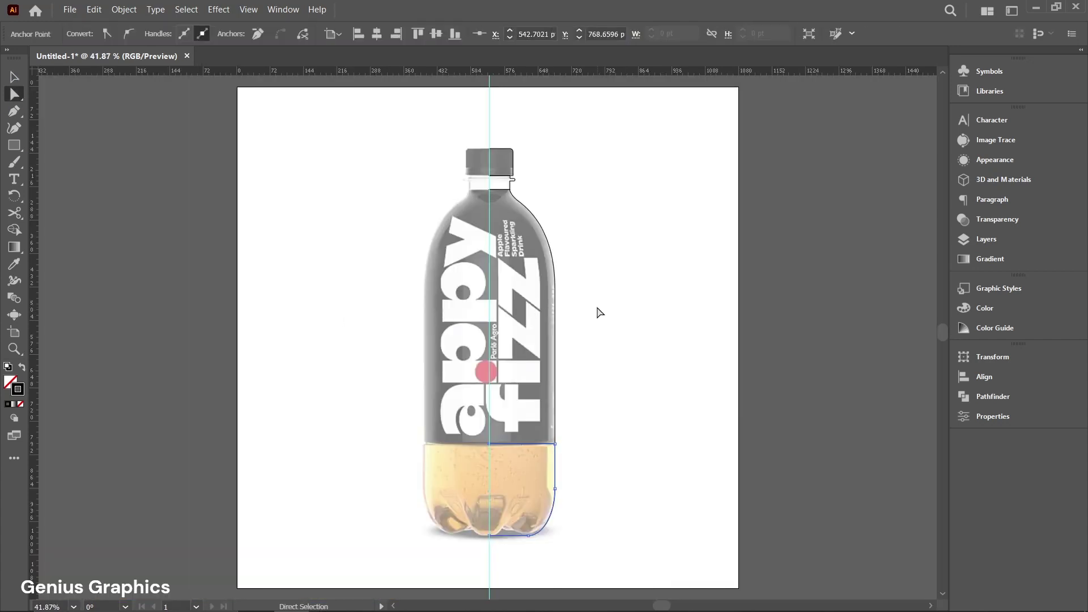
left_click(600, 313)
Inspect the traced half outline from the cap down to the base for gaps and alignment at the centre guide.
scroll(521, 199, "up", 5)
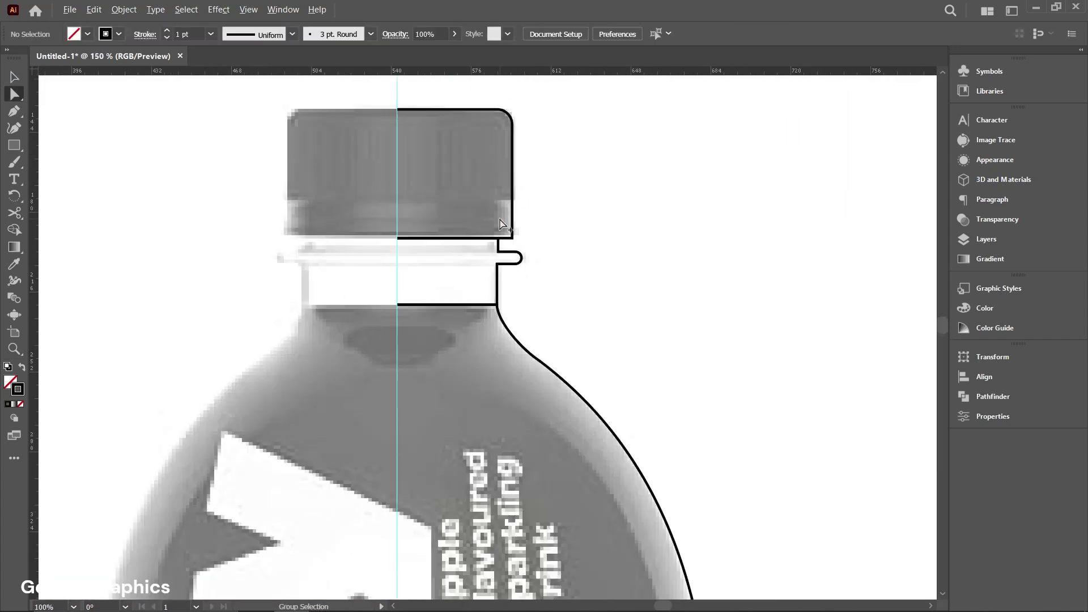
scroll(501, 224, "down", 5)
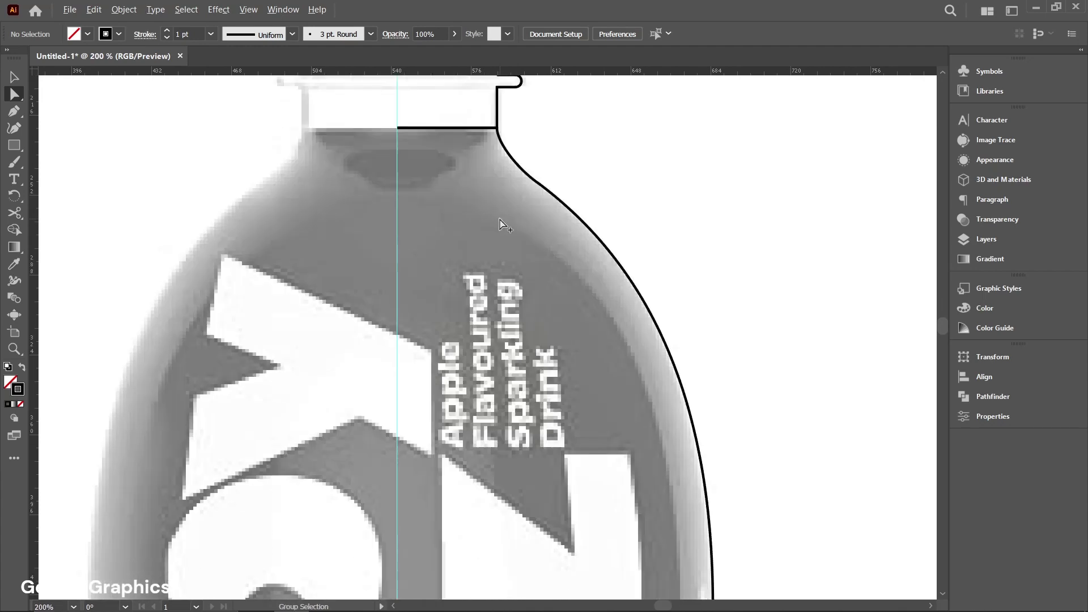
scroll(501, 224, "down", 3)
scroll(501, 224, "down", 2)
scroll(499, 510, "up", 4)
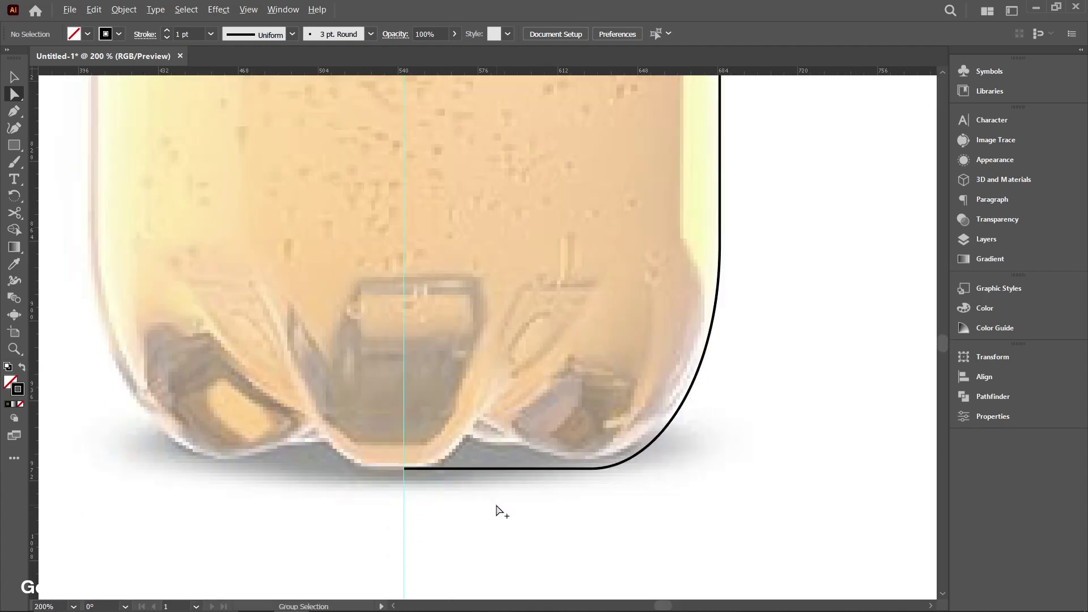
scroll(498, 511, "down", 4)
scroll(498, 511, "up", 3)
scroll(498, 511, "up", 2)
scroll(505, 344, "down", 2)
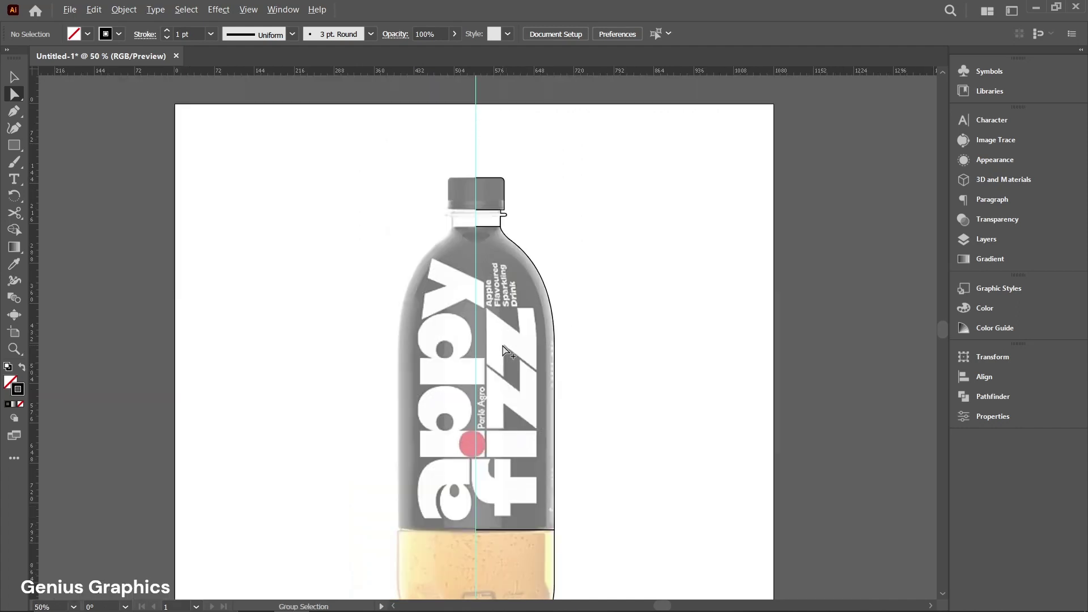
scroll(505, 344, "up", 1)
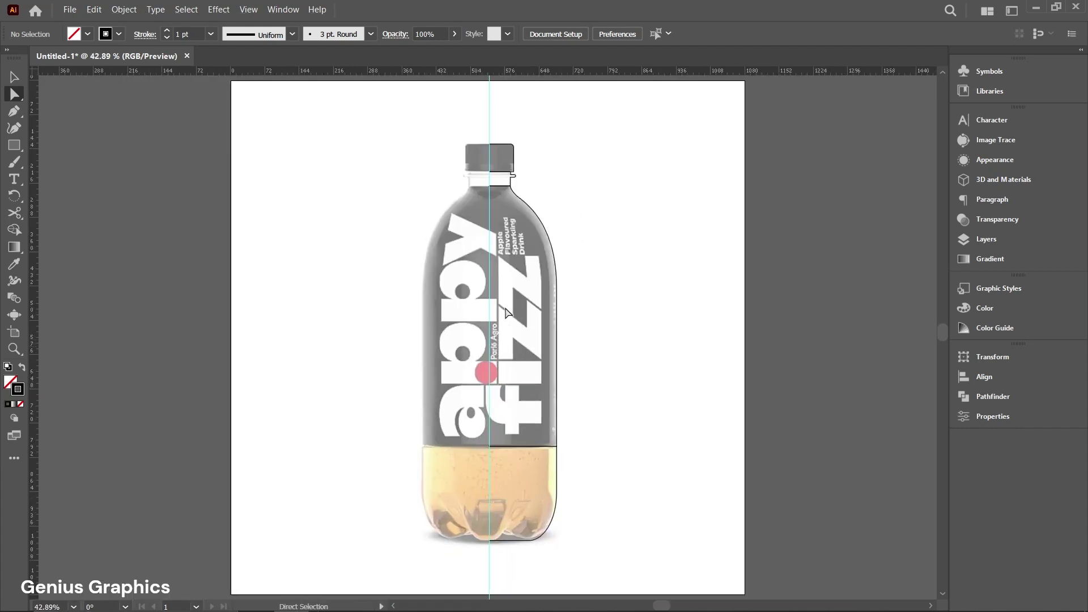
Fill all the half-bottle paths, cap, neck, body and base, with white FFFFFF.
left_click_drag(644, 128, 499, 560)
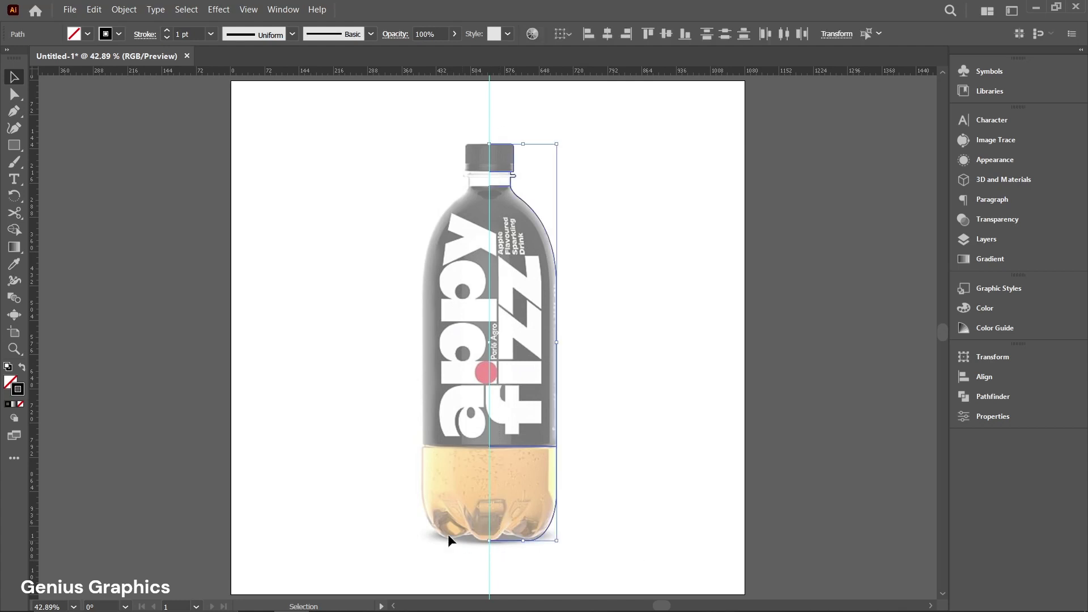
left_click(10, 384)
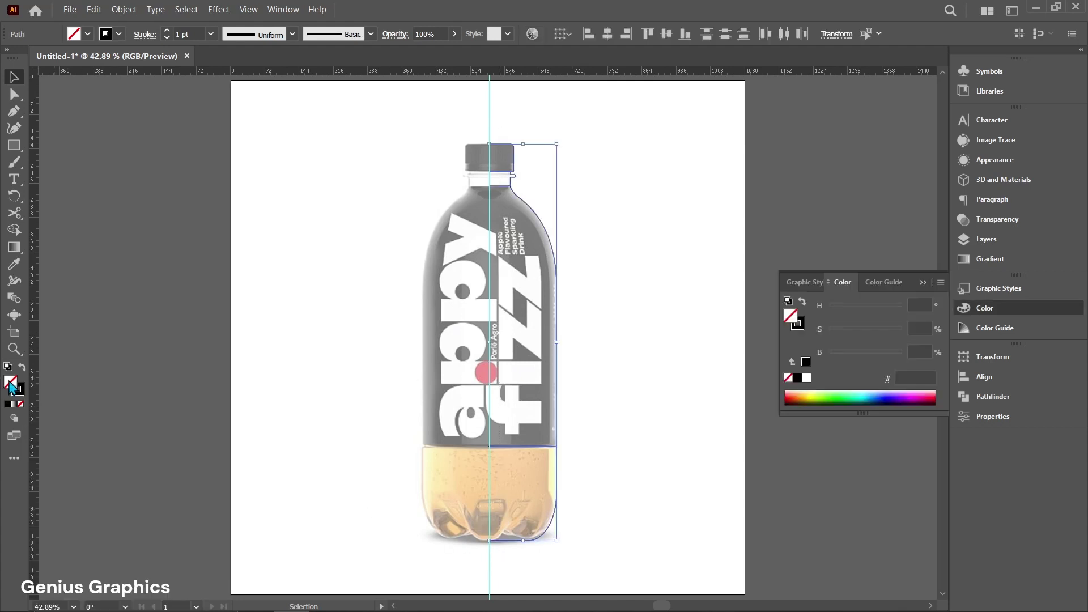
double_click(10, 384)
left_click_drag(585, 318, 561, 211)
left_click(910, 238)
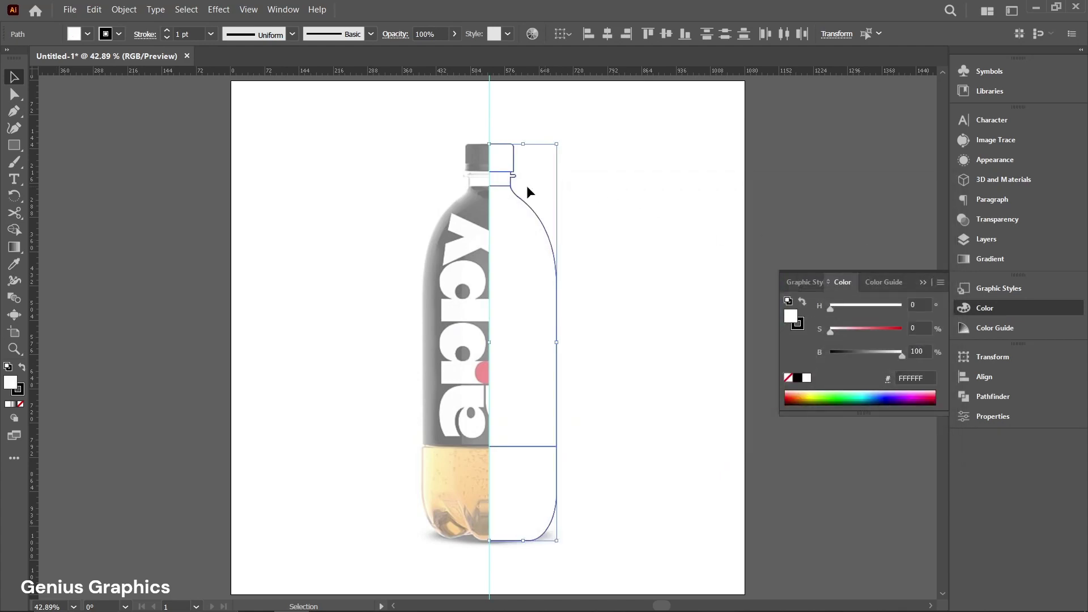
scroll(475, 196, "up", 3)
scroll(525, 221, "down", 5)
scroll(526, 221, "up", 4)
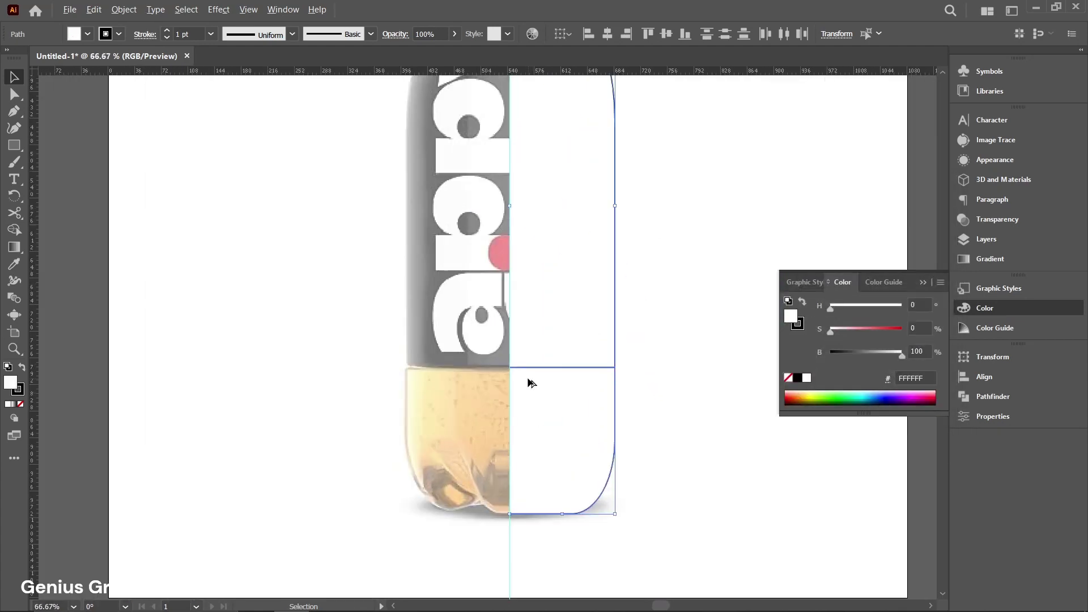
scroll(527, 381, "down", 2)
left_click(637, 356)
scroll(637, 356, "up", 3)
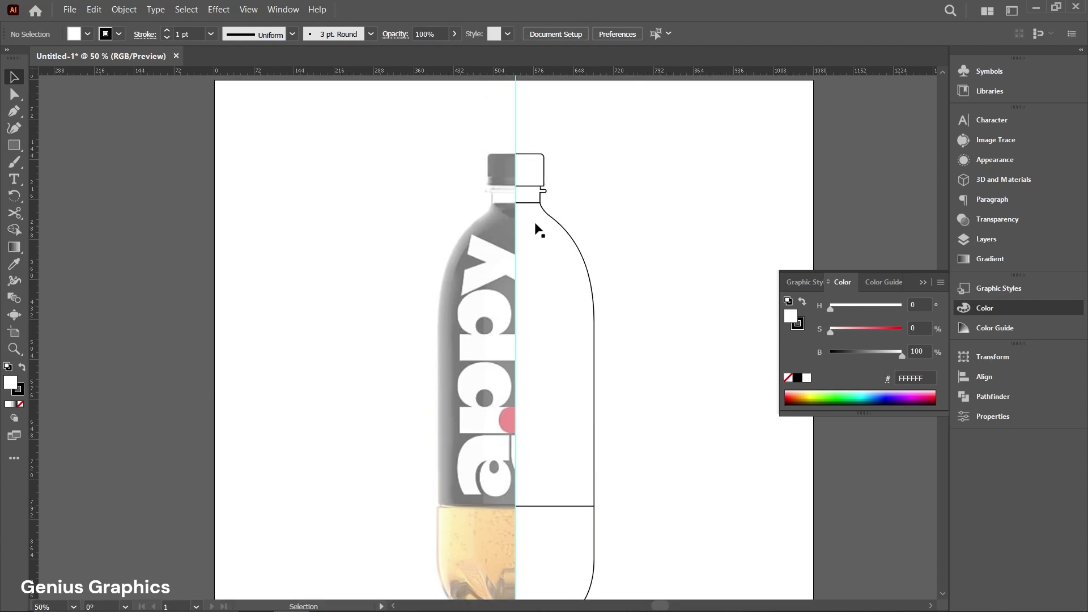
Fill the cap half with black.
left_click(530, 178)
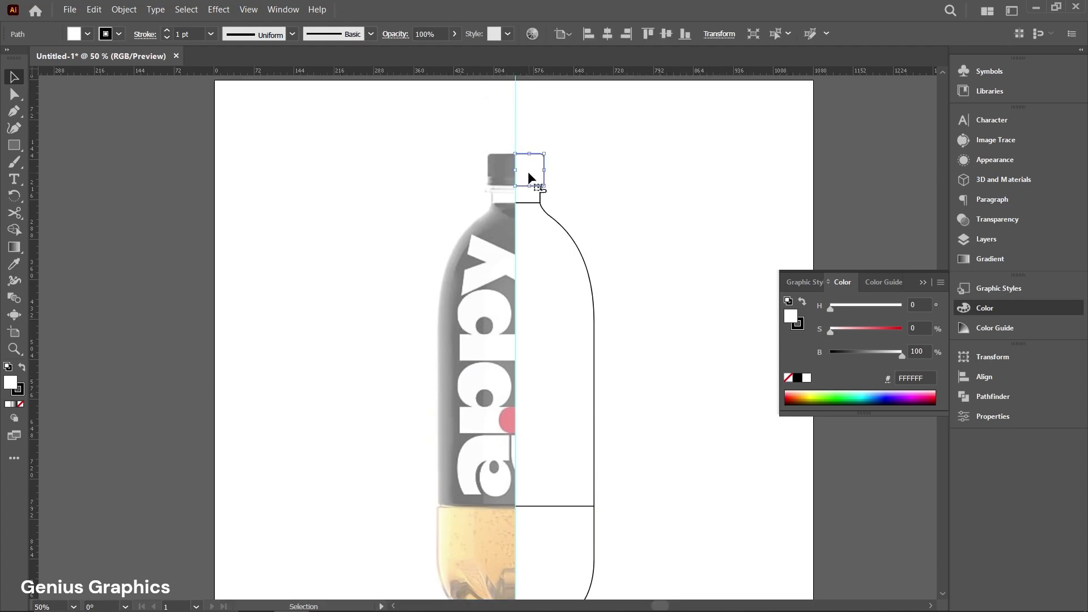
double_click(9, 387)
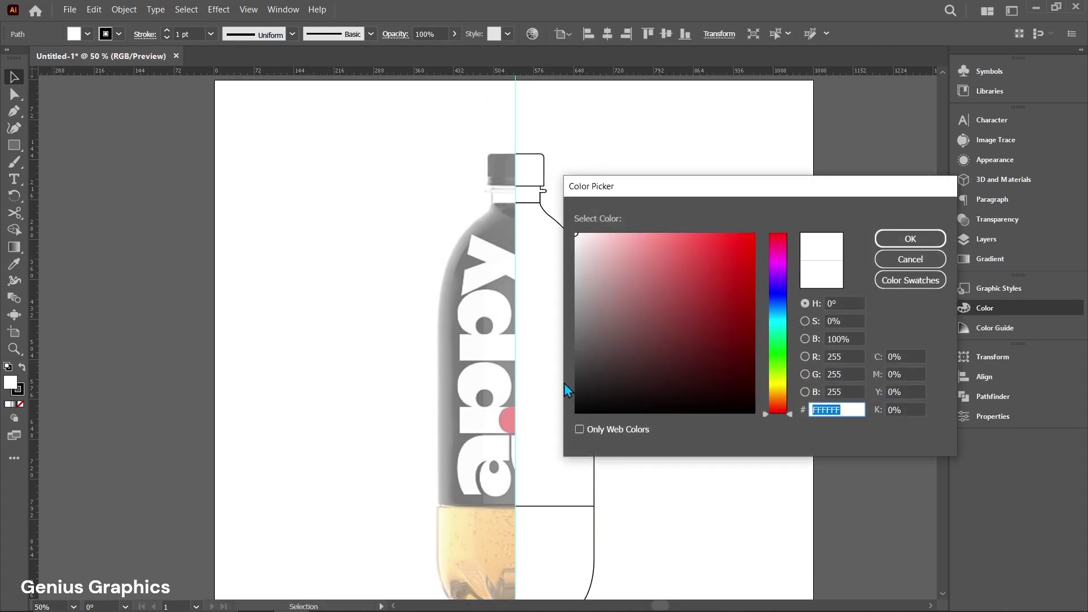
left_click_drag(578, 385, 560, 430)
left_click(911, 239)
Fill the neck ring half with light grey E2E0E0.
left_click(533, 198)
double_click(10, 387)
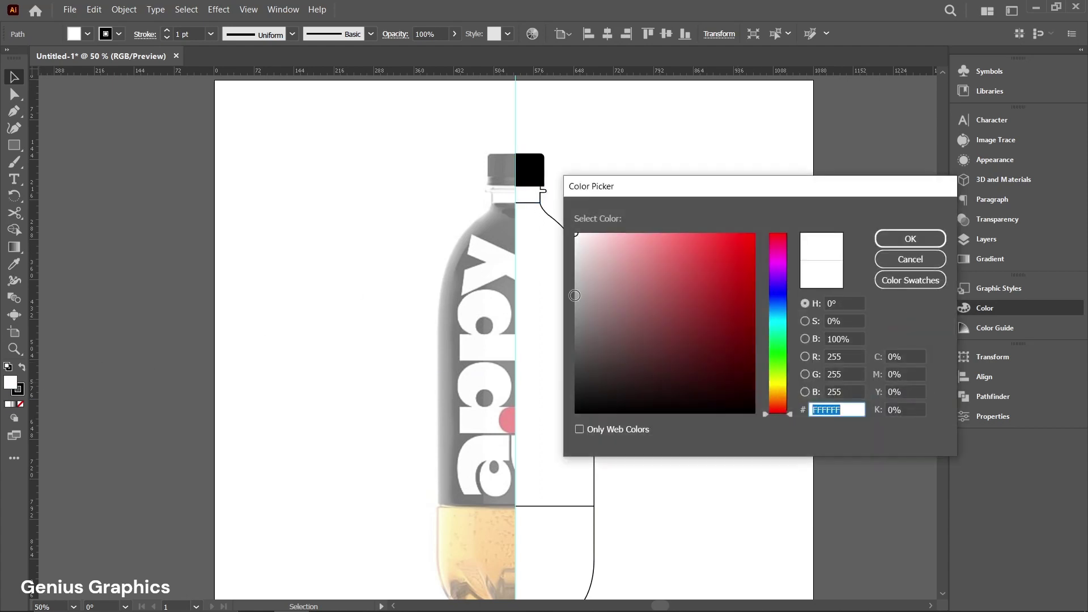
left_click(576, 252)
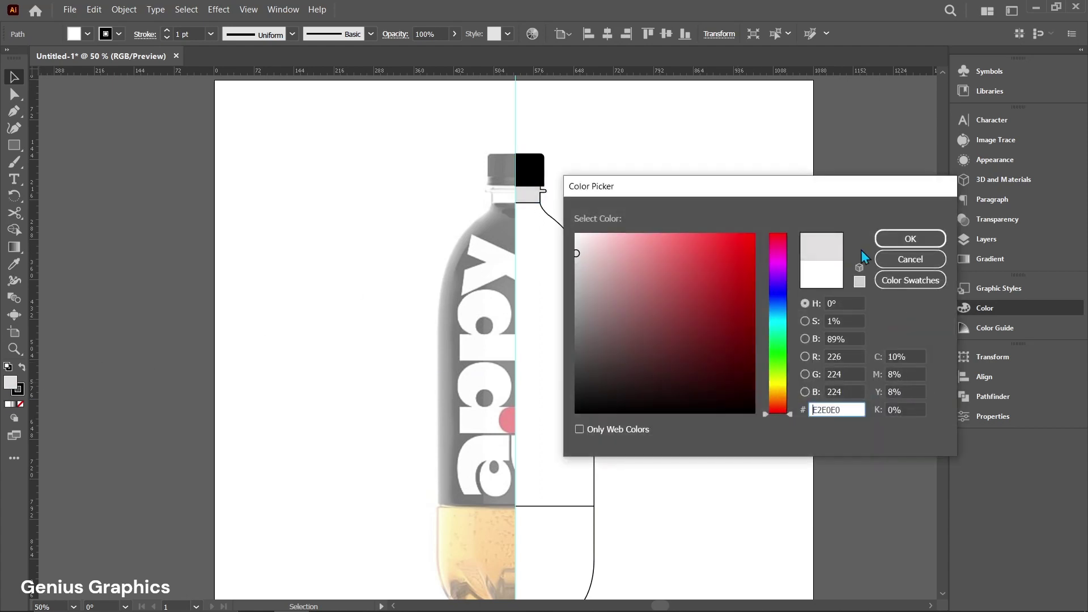
left_click(911, 239)
Fill the bottle's body half with black 000000.
left_click(556, 348)
double_click(12, 386)
type("000000")
left_click(911, 239)
Fill the base half with amber E9A649 sampled from the liquid beside the centre guide using the Eyedropper.
scroll(556, 473, "down", 3)
left_click(554, 473)
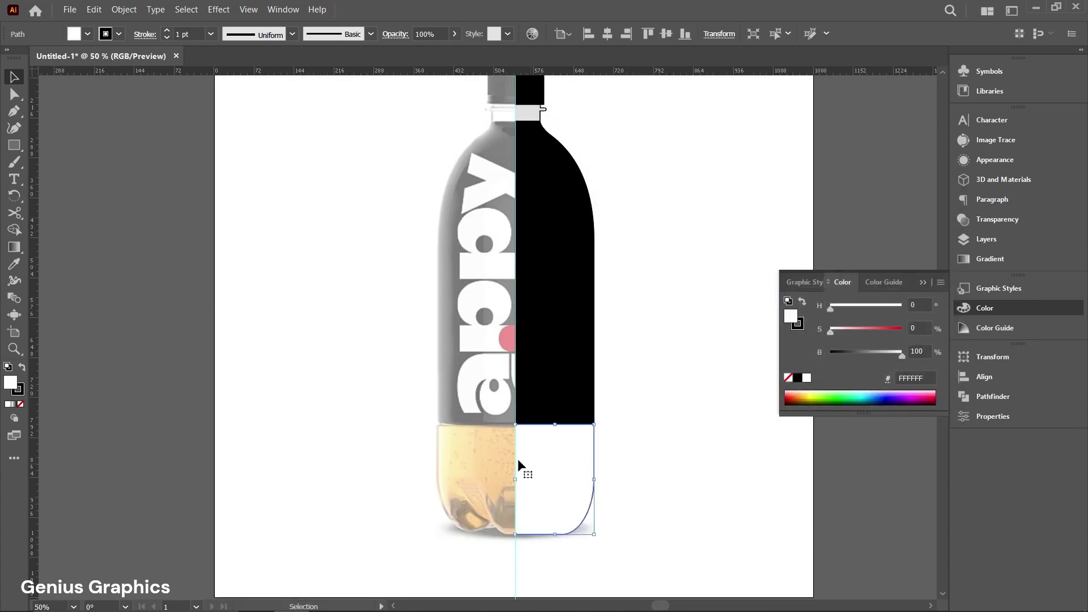
double_click(13, 384)
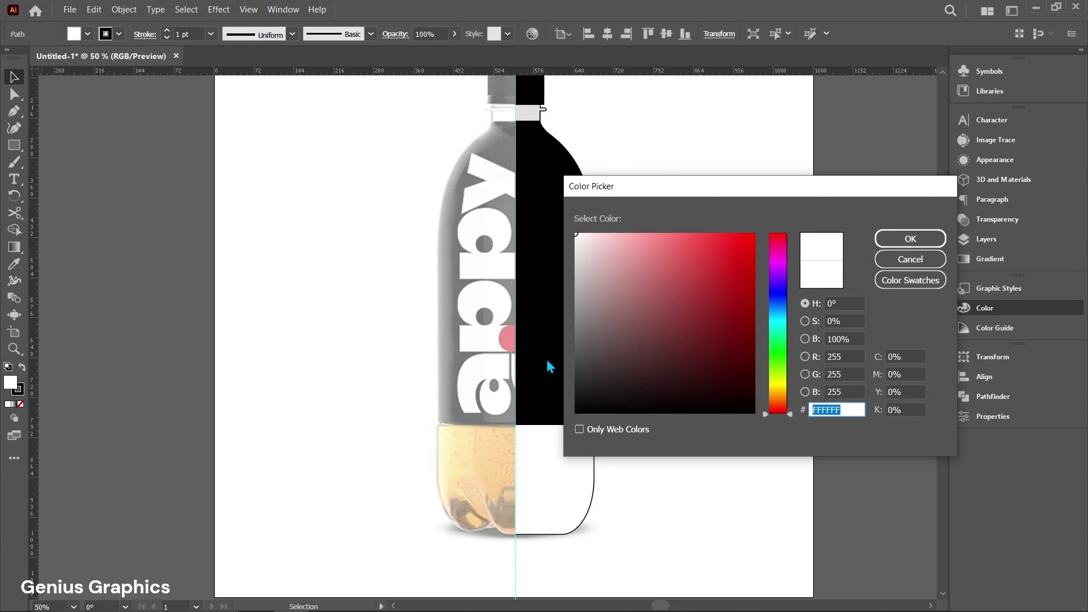
left_click(890, 264)
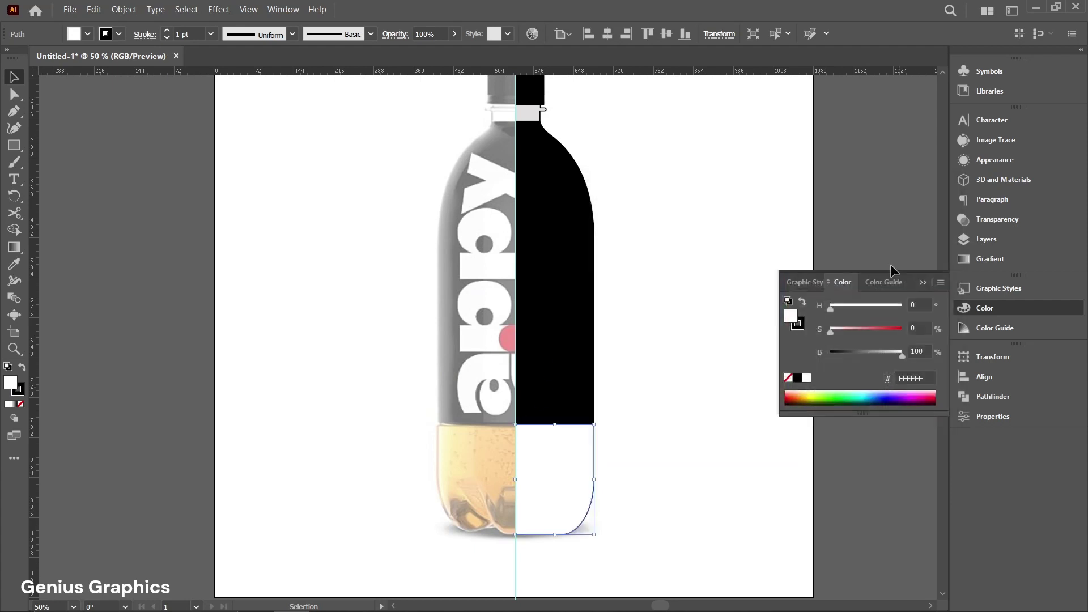
left_click(15, 264)
left_click(507, 448)
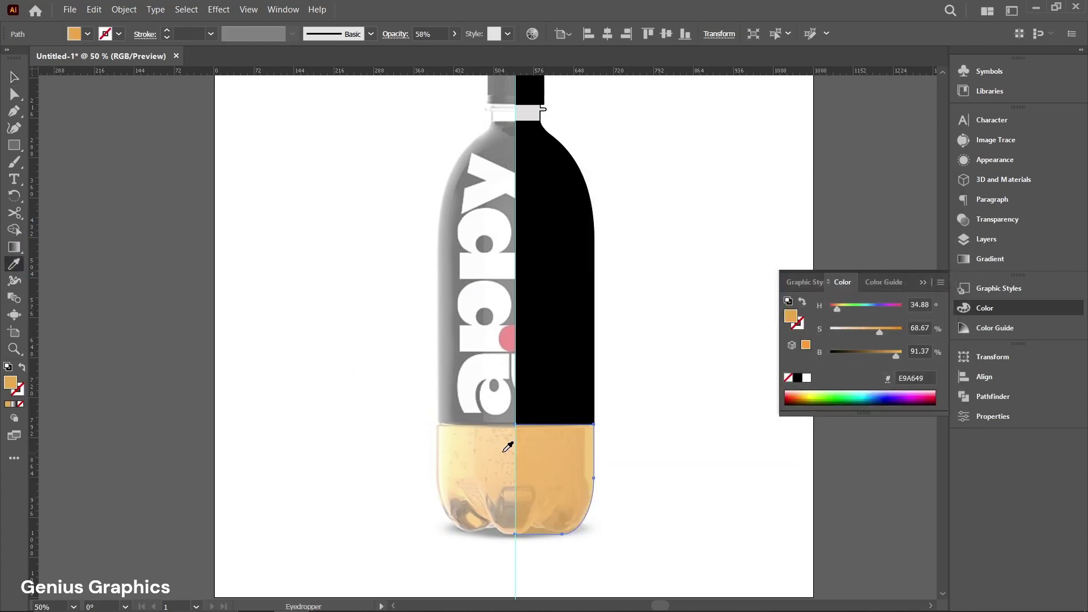
scroll(501, 453, "up", 1)
scroll(499, 460, "down", 1)
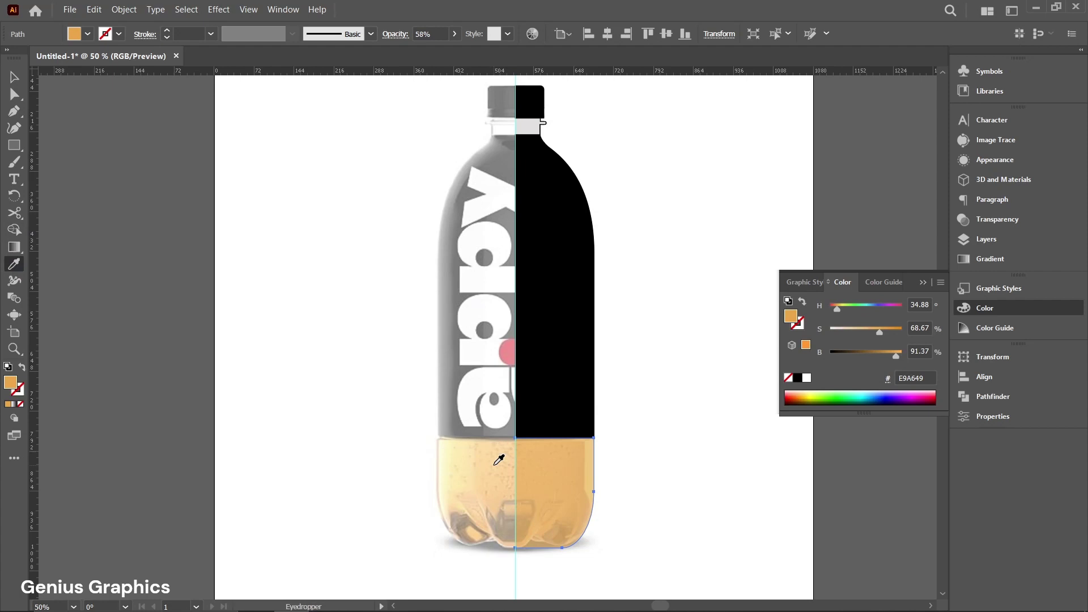
scroll(499, 460, "up", 1)
left_click(13, 80)
left_click(588, 147)
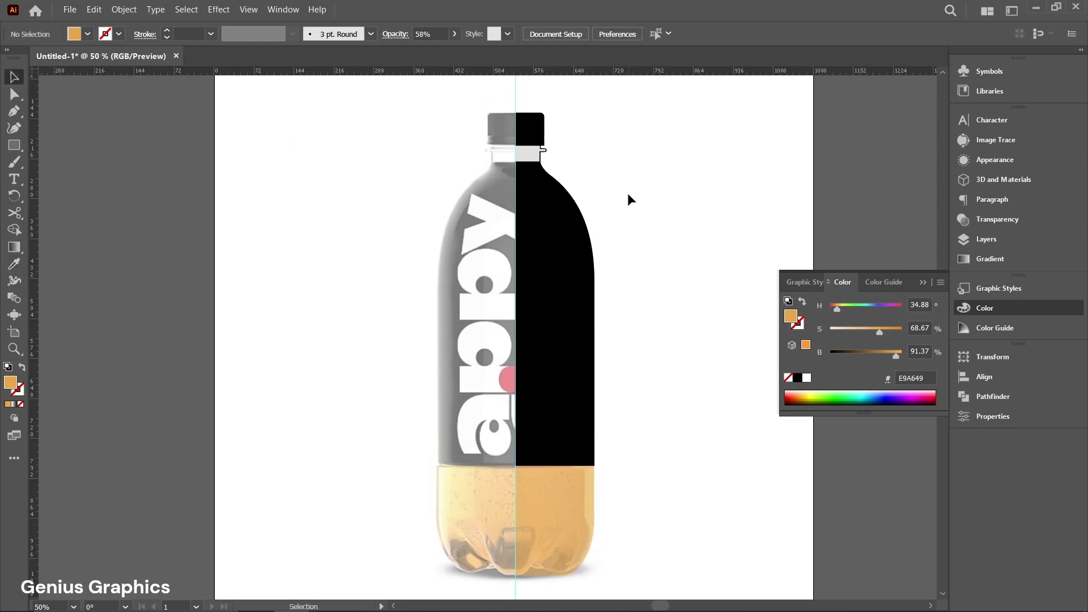
scroll(628, 193, "down", 1)
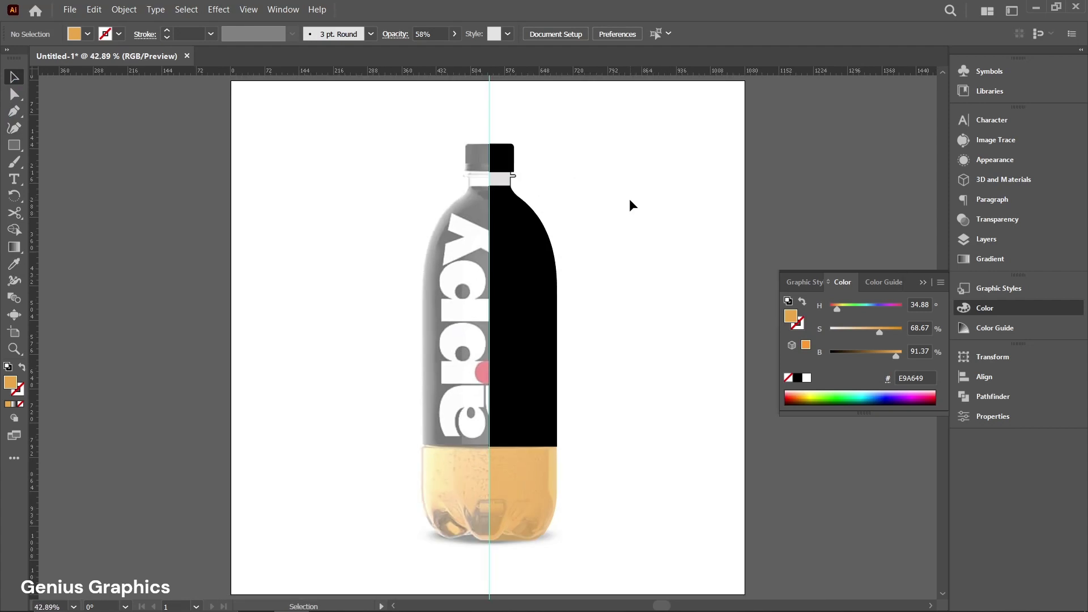
Unlock the reference bottle image in Layer 1 and hide it.
left_click(1004, 239)
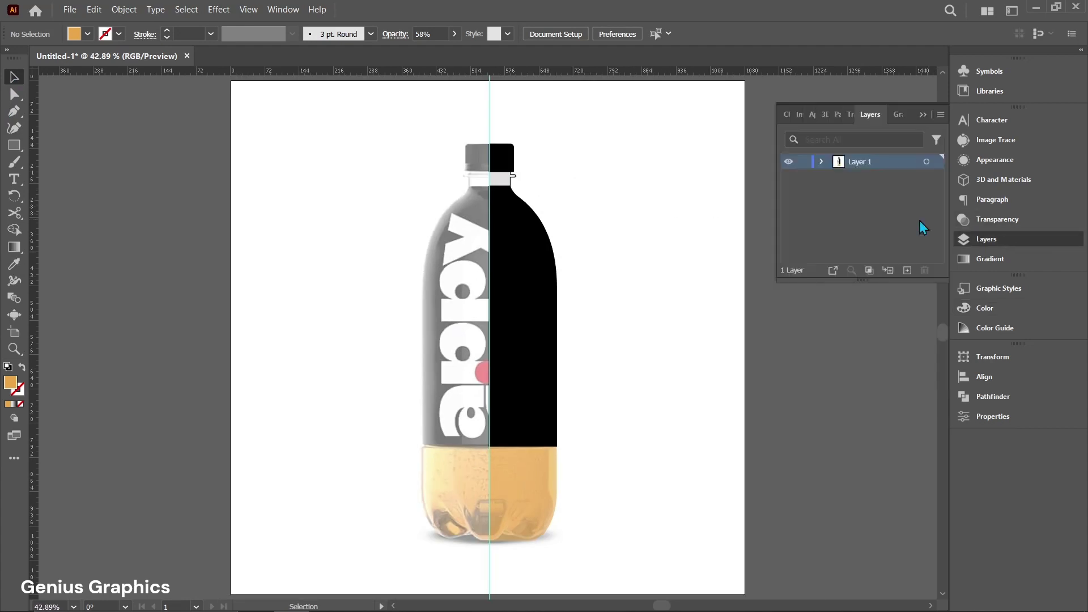
left_click(822, 162)
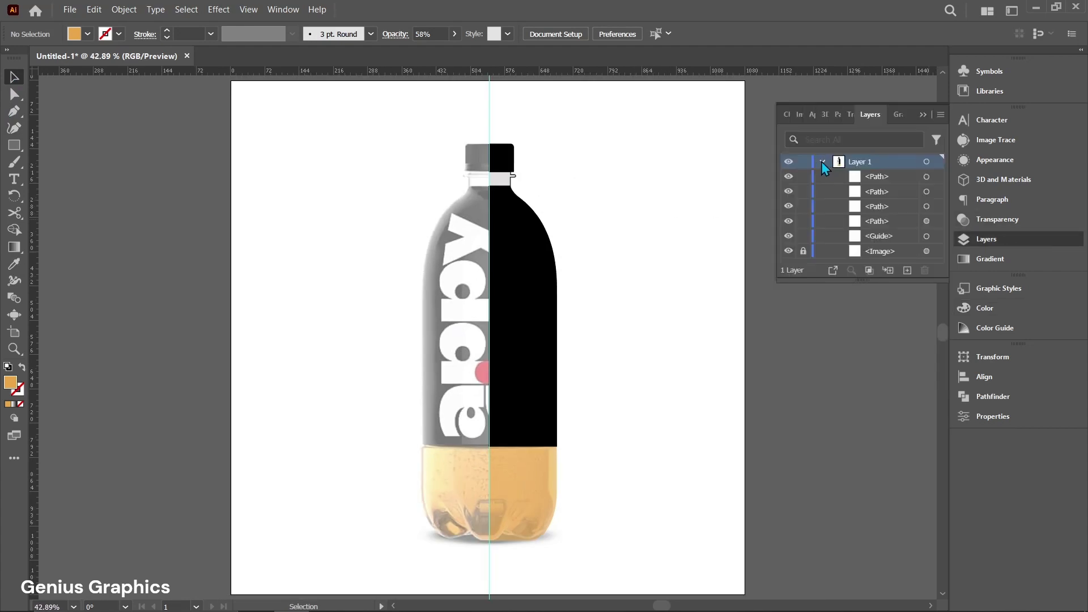
left_click(803, 253)
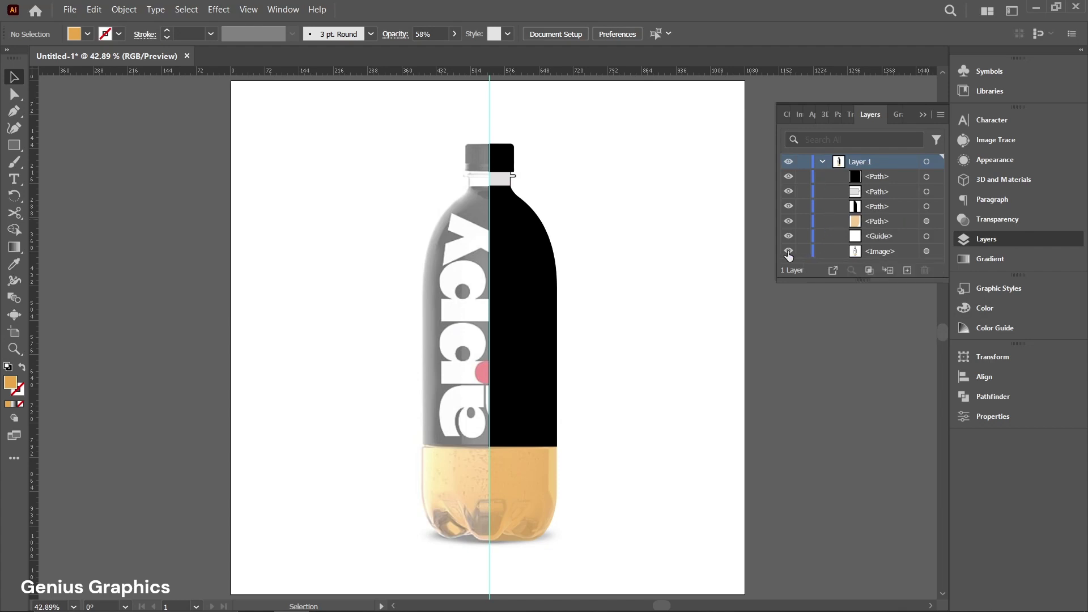
left_click(789, 252)
left_click(922, 116)
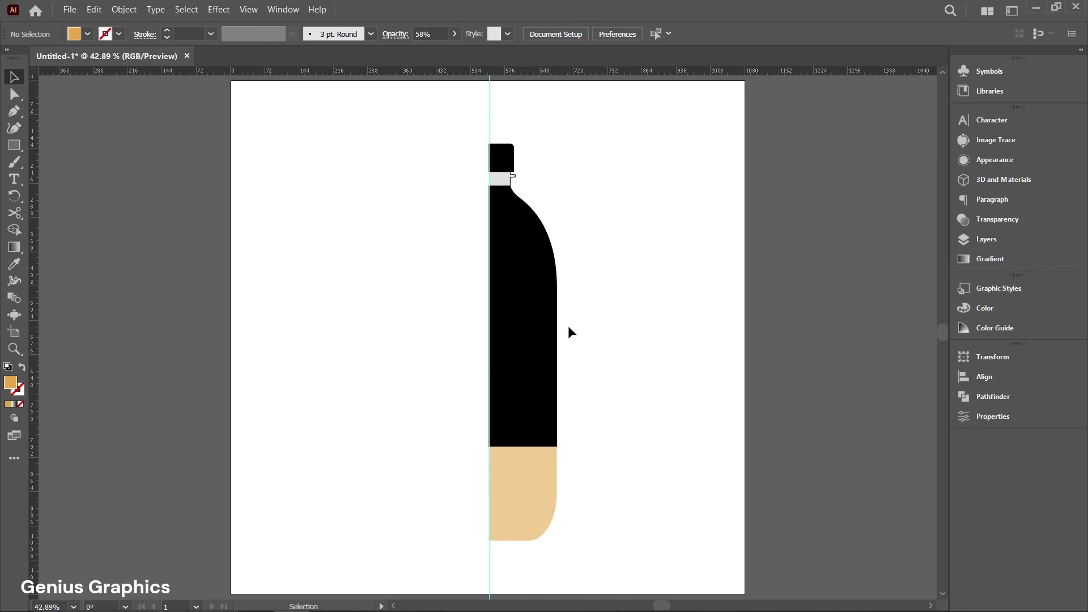
Remove the stroke from all the half-bottle paths.
key("F6")
mouse_move(437, 126)
left_mouse_down()
mouse_move(535, 182)
mouse_move(604, 560)
left_mouse_up()
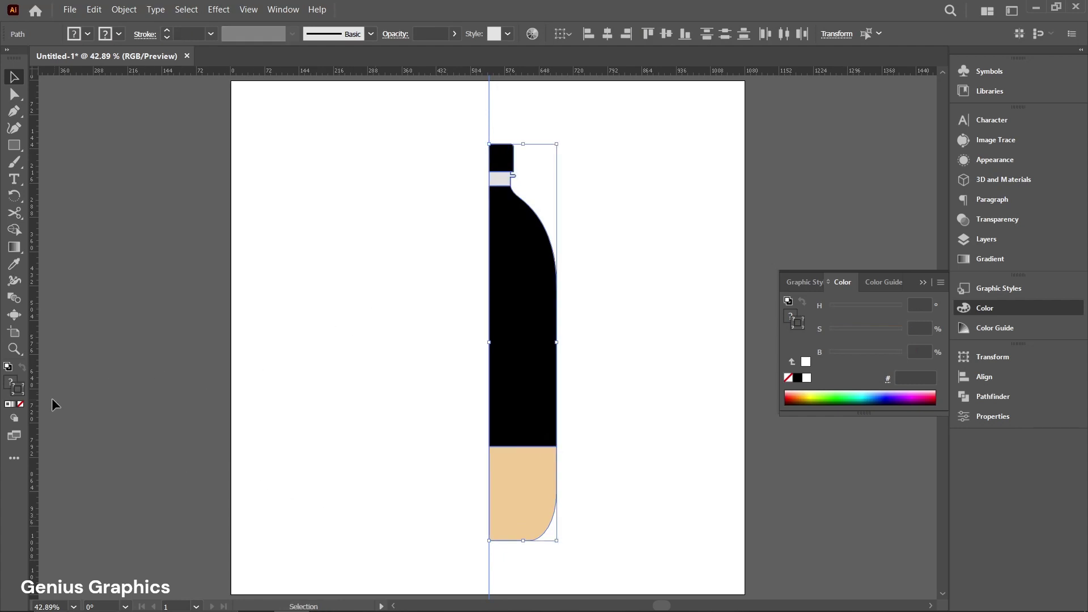
left_click(21, 405)
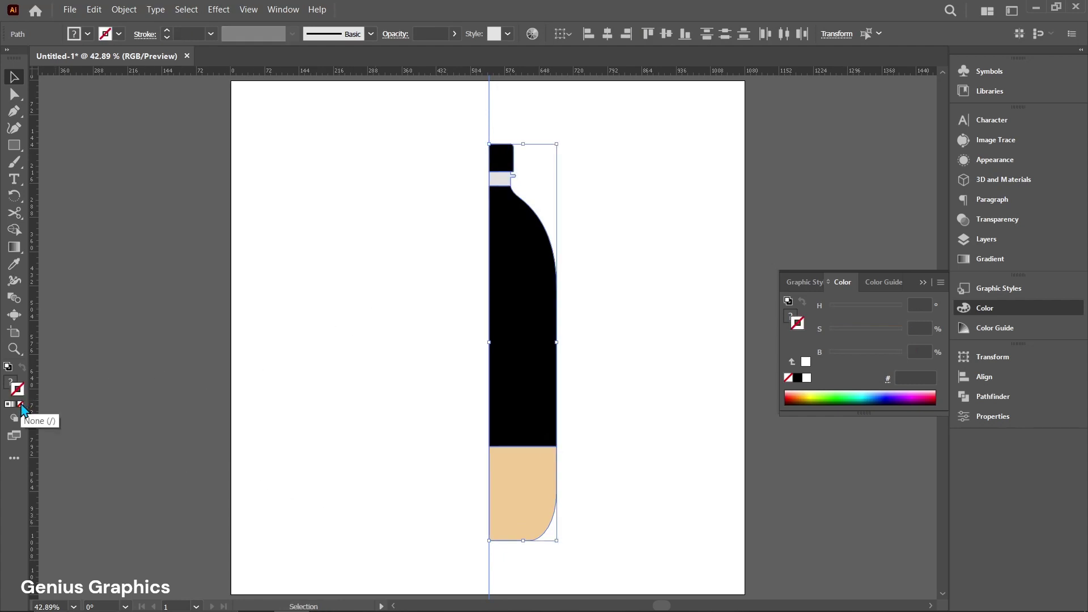
left_click(363, 365)
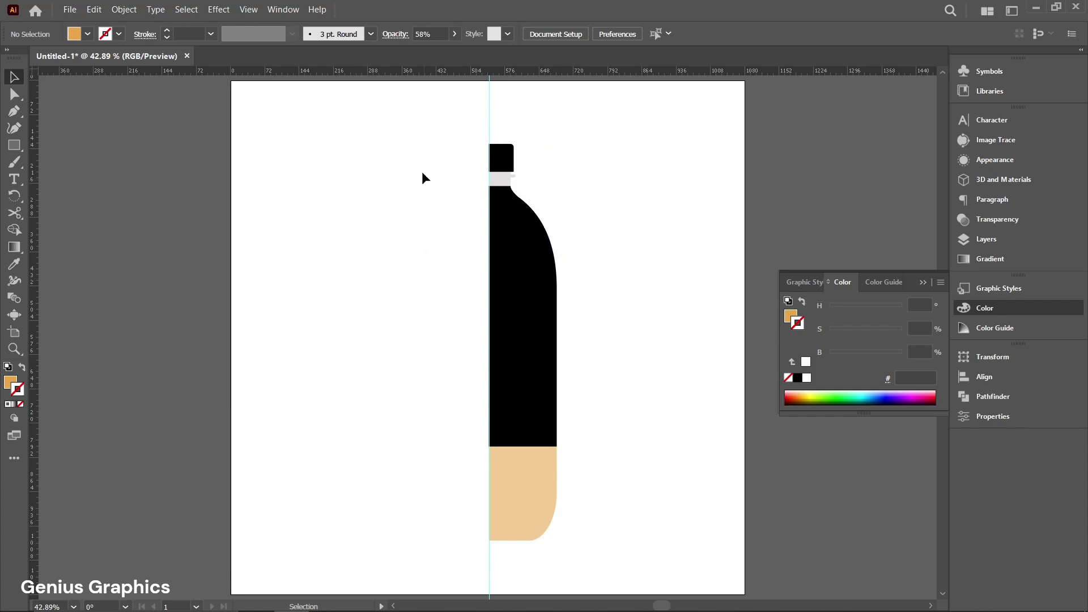
Group the cap, neck ring, body and base halves into one object.
left_click_drag(503, 153, 647, 559)
right_click(530, 369)
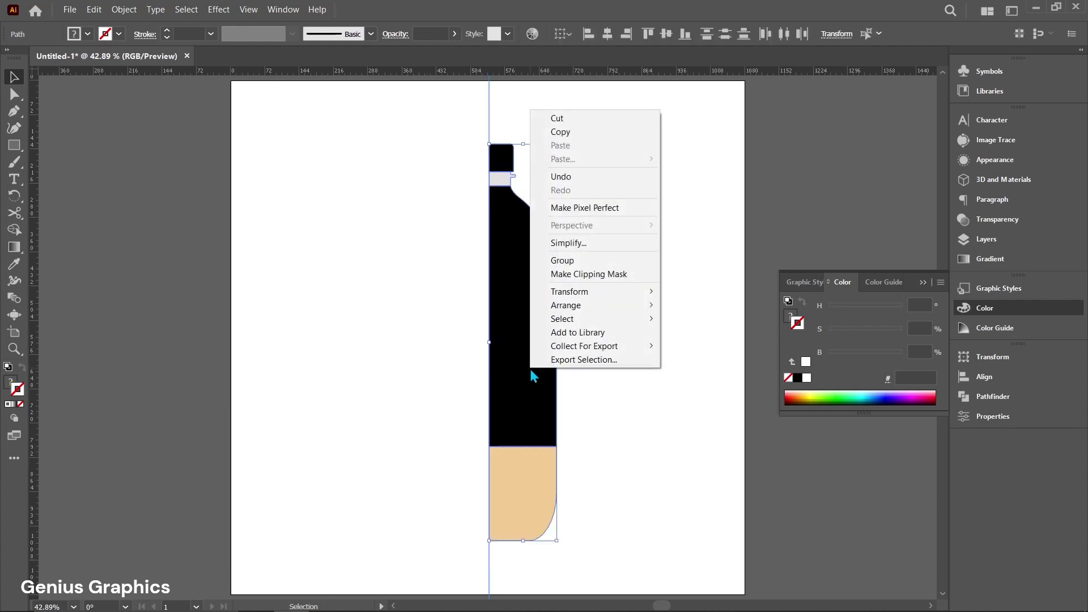
left_click(562, 260)
left_click(630, 389)
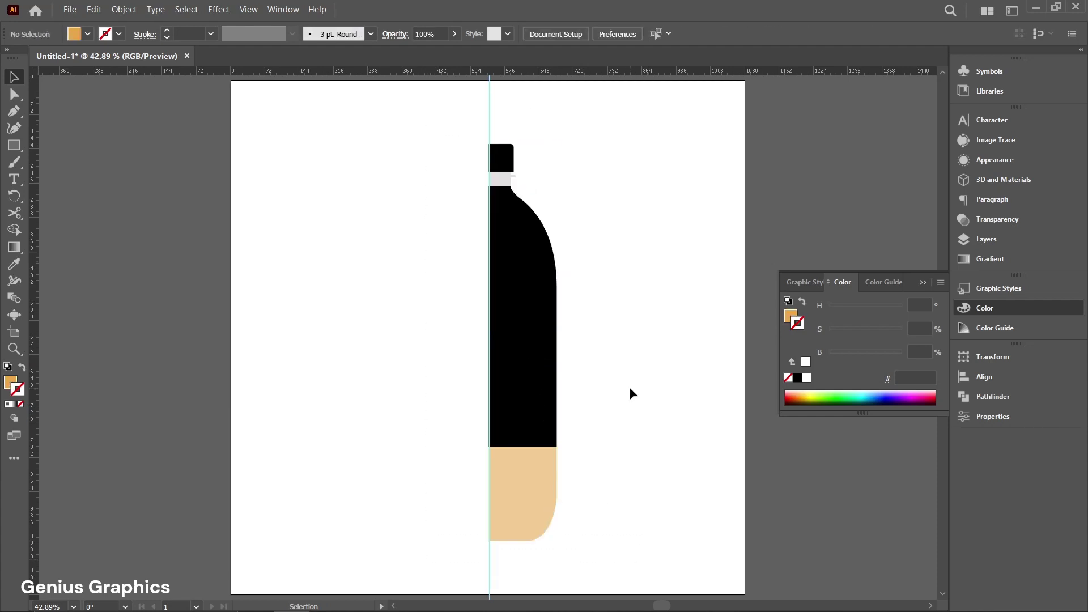
Place the APPY LOGO WHITE PNG image on the empty artboard area beside the half bottle.
left_click(70, 9)
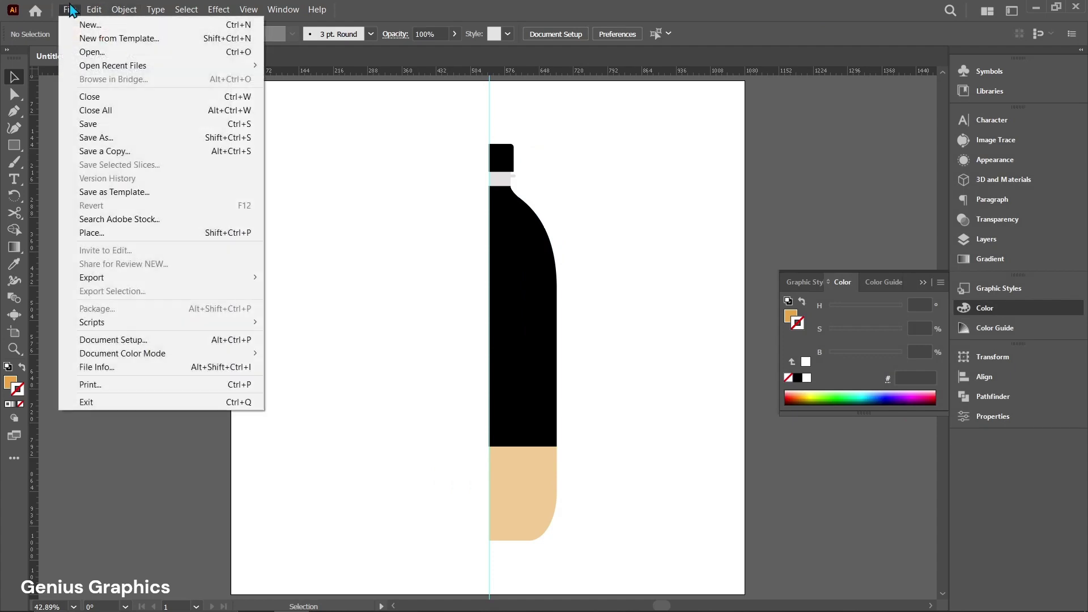
left_click(94, 233)
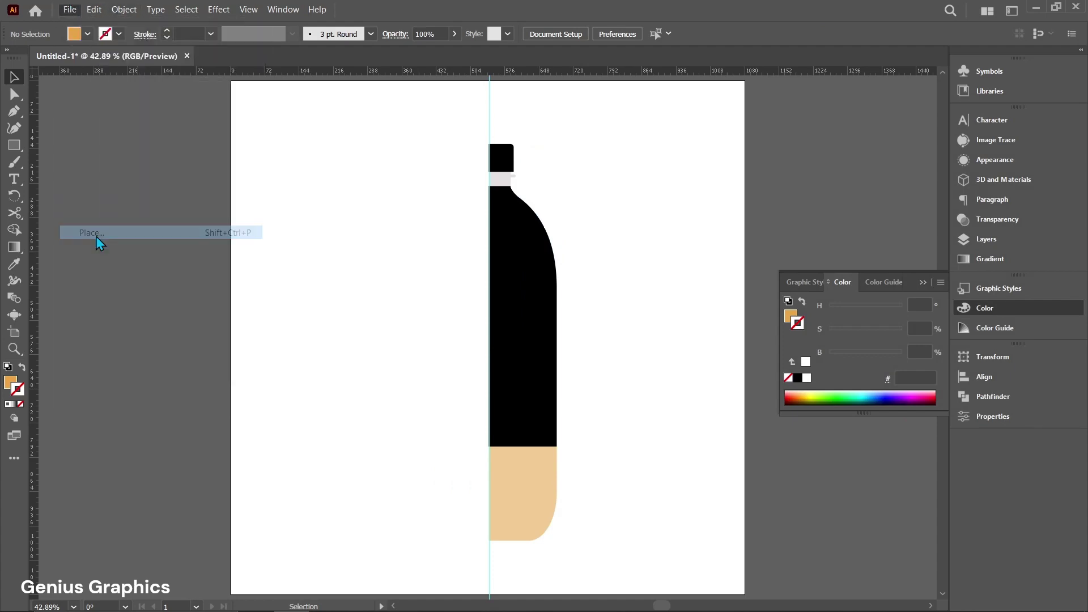
left_click(578, 176)
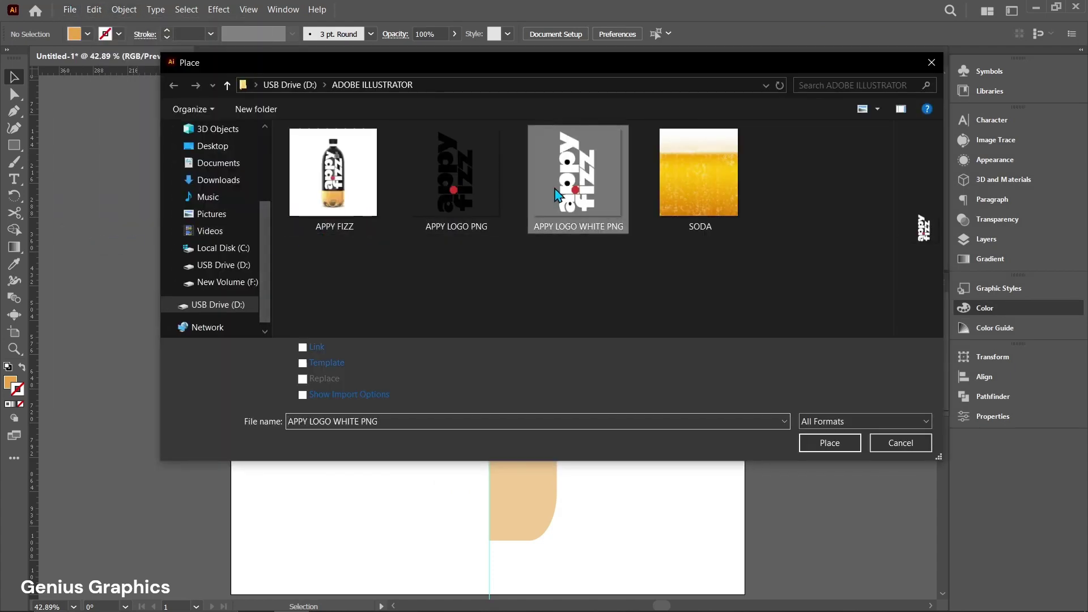
left_click(830, 443)
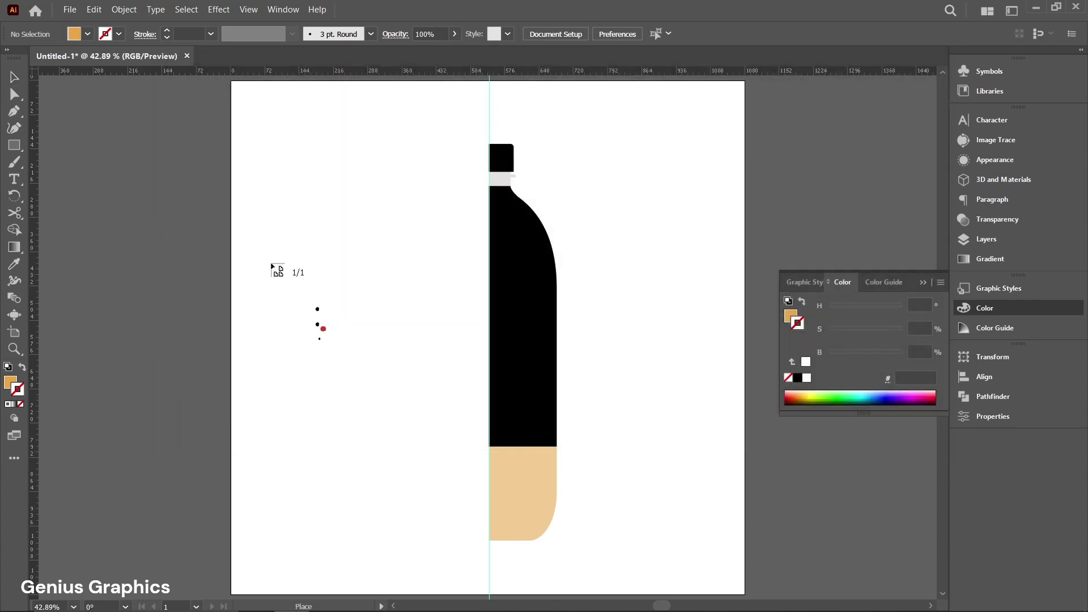
left_click_drag(260, 186, 446, 552)
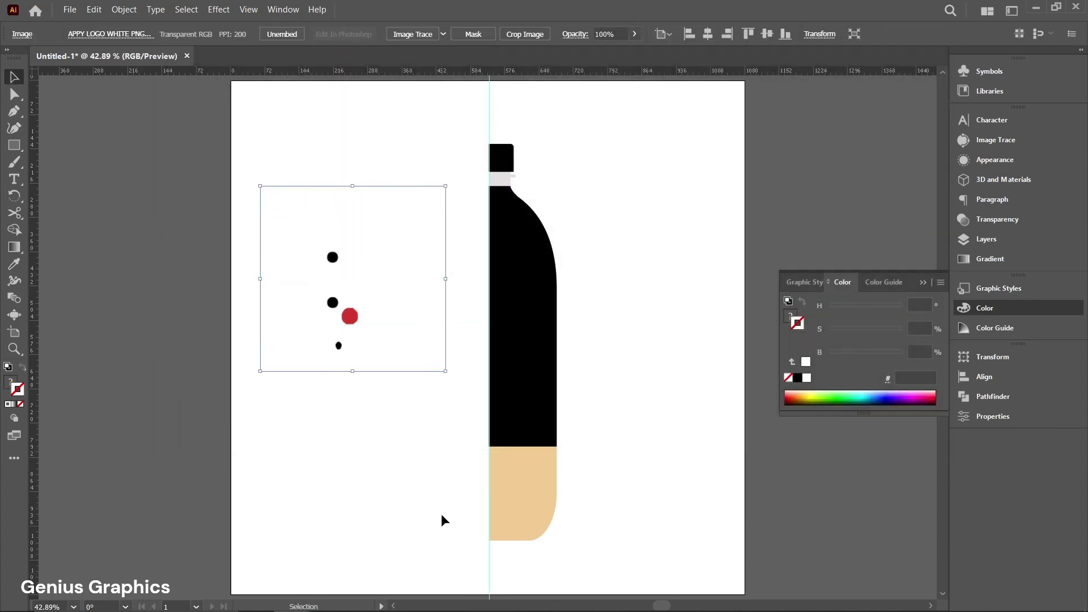
Save the placed logo as a dynamic movie clip symbol named APPY LOGO and delete its artboard instance.
left_click(979, 77)
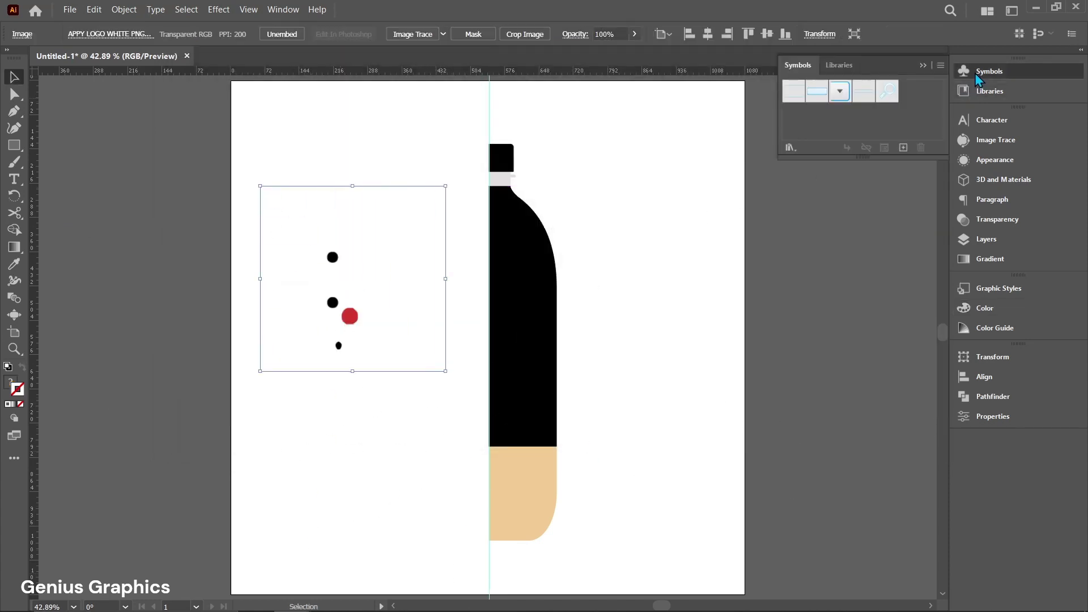
left_click_drag(330, 313, 837, 124)
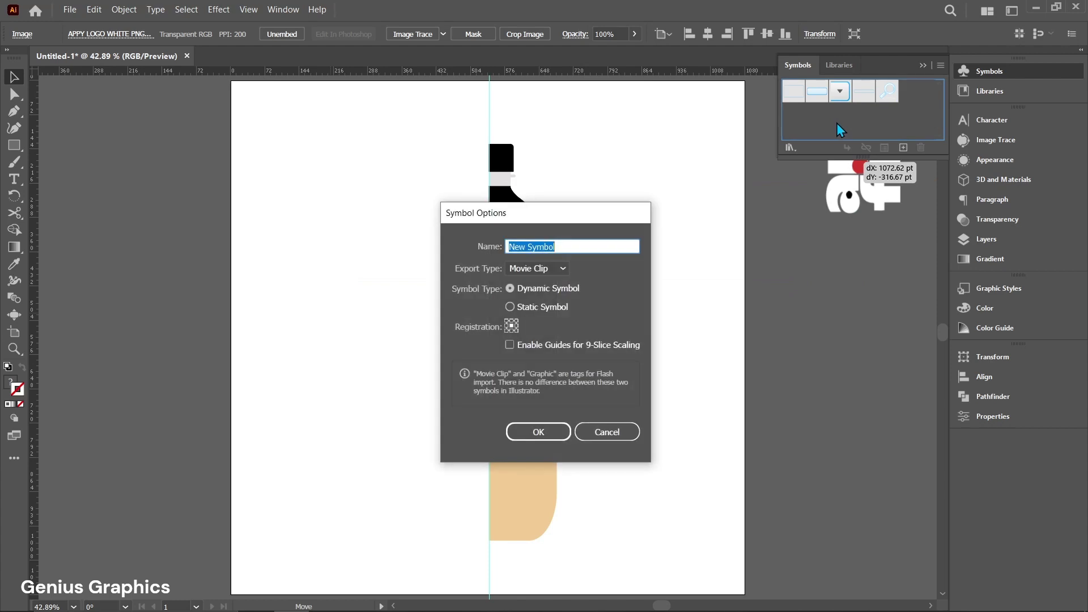
type("APPY LOGO")
left_click(555, 431)
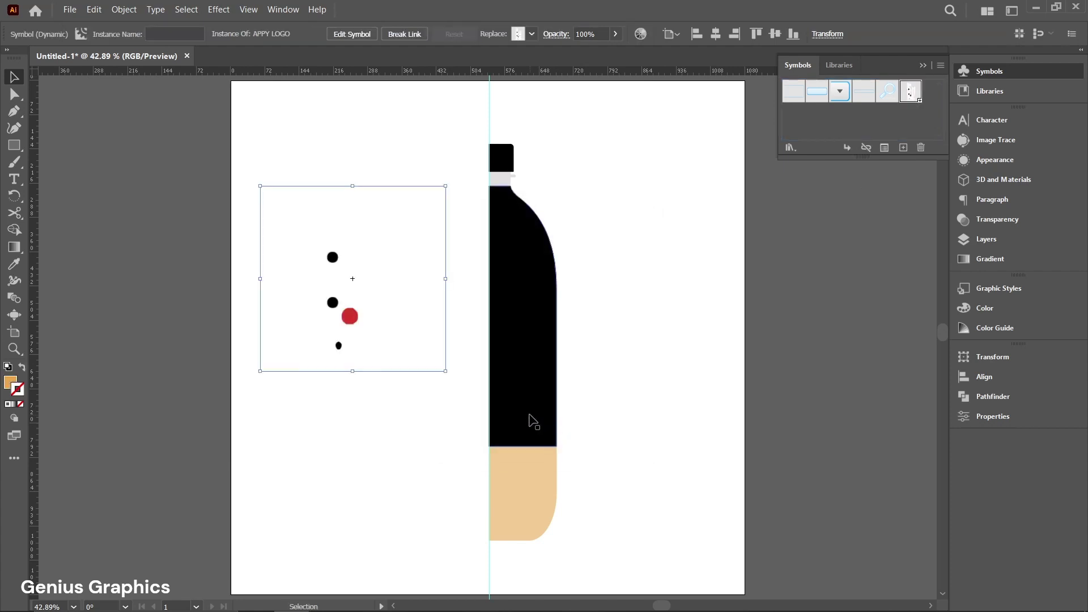
key("Delete")
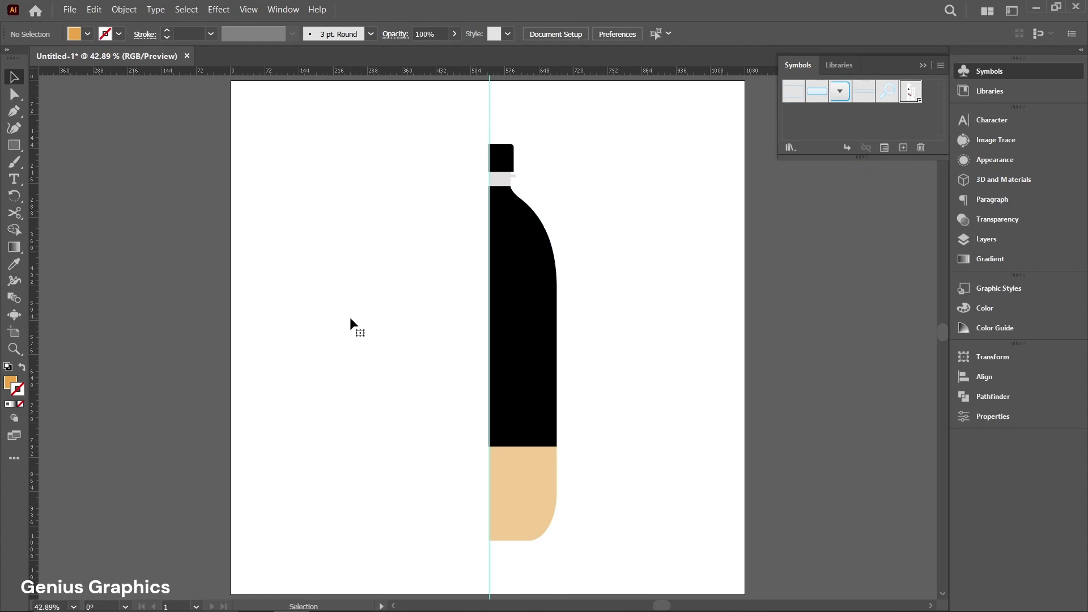
Place the SODA image on the empty artboard area beside the half bottle.
left_click(70, 10)
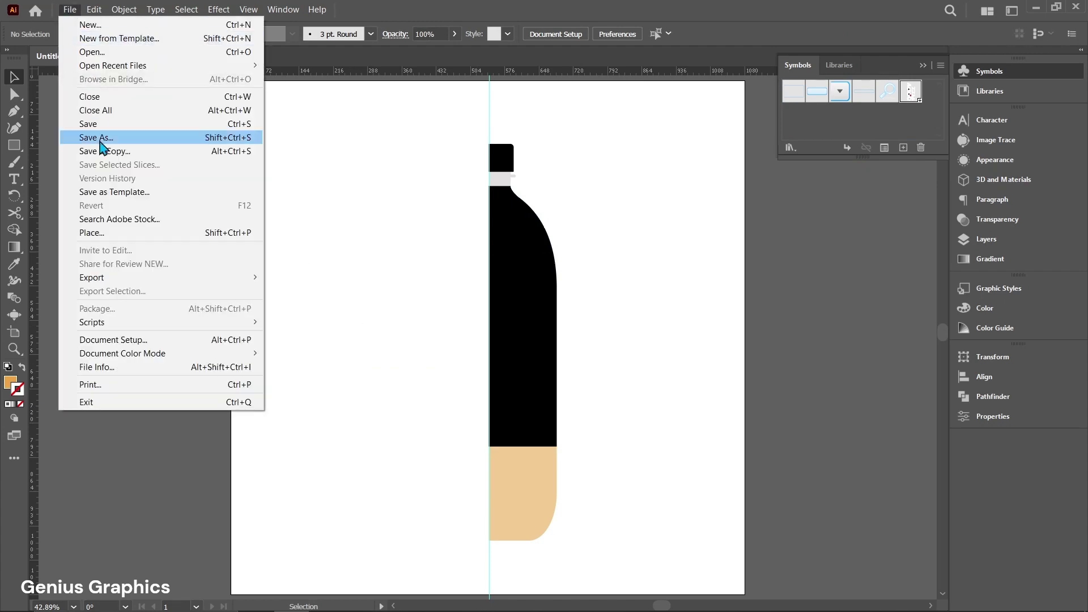
left_click(100, 234)
left_click(712, 211)
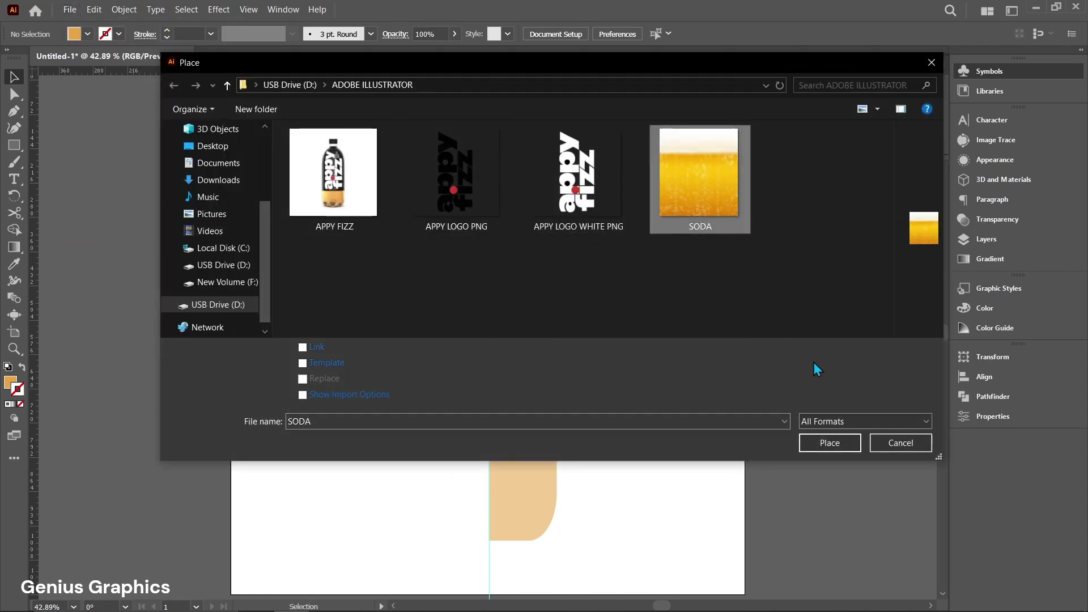
left_click(833, 445)
left_click_drag(237, 137, 456, 454)
Save the soda image as a dynamic movie clip symbol named SODA and delete its artboard instance.
scroll(352, 310, "up", 1)
left_click_drag(352, 310, 805, 127)
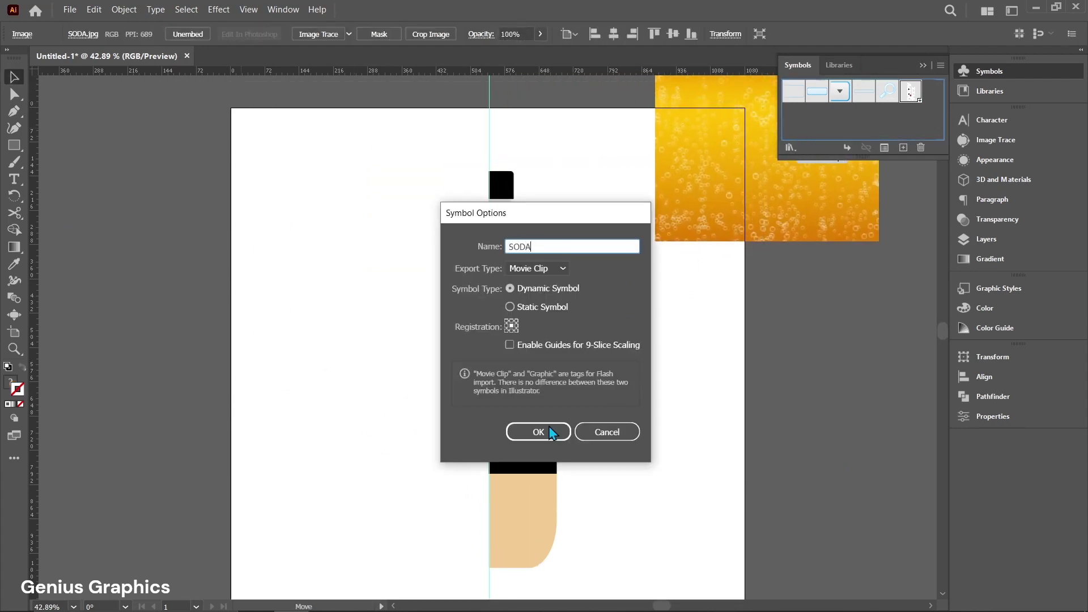
left_click(564, 425)
key("Delete")
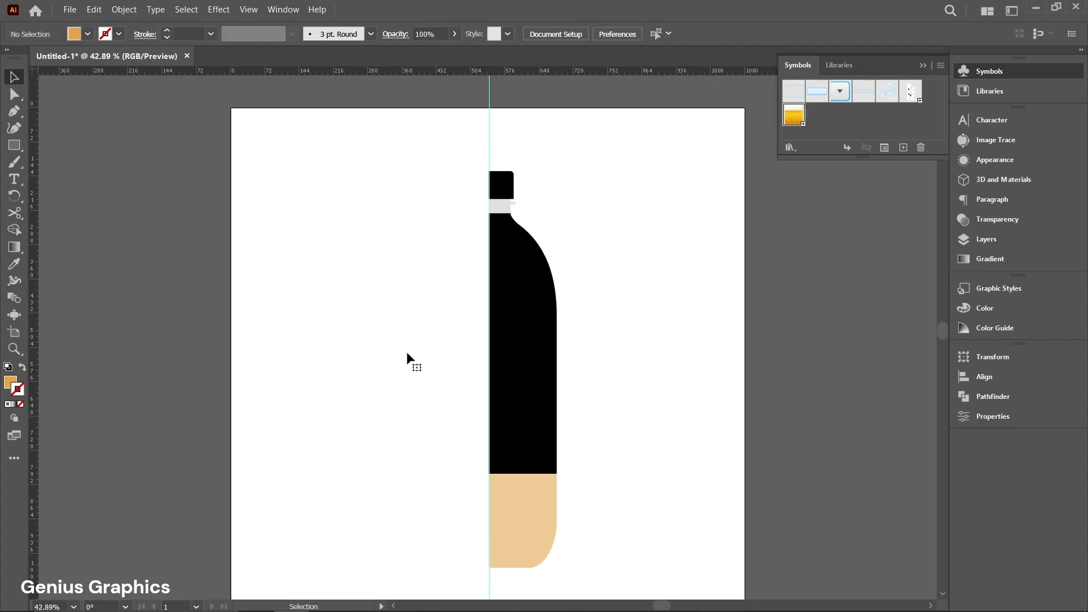
Apply the classic 3D Revolve effect to the grouped half bottle, previewing a 360° revolve from the left edge.
scroll(443, 335, "down", 1)
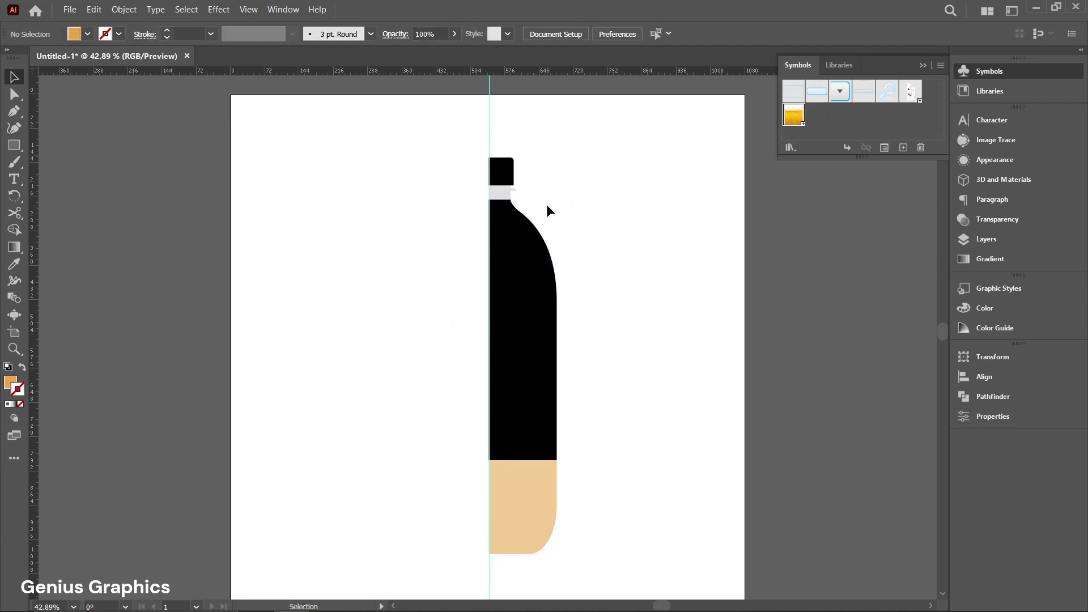
scroll(598, 192, "down", 1)
left_click_drag(437, 130, 598, 555)
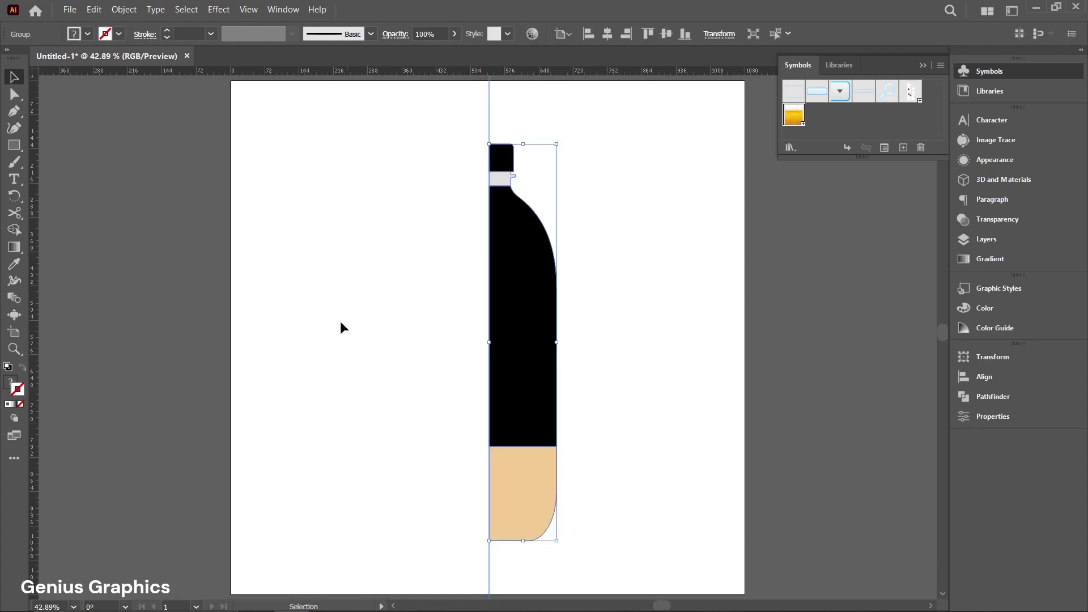
left_click(218, 9)
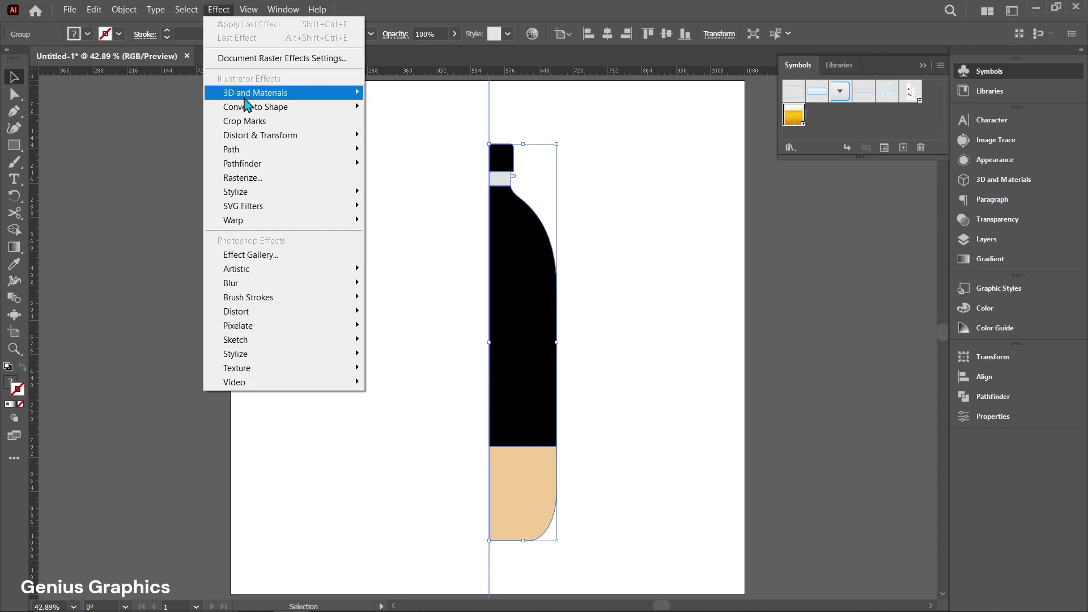
mouse_move(297, 94)
mouse_move(397, 161)
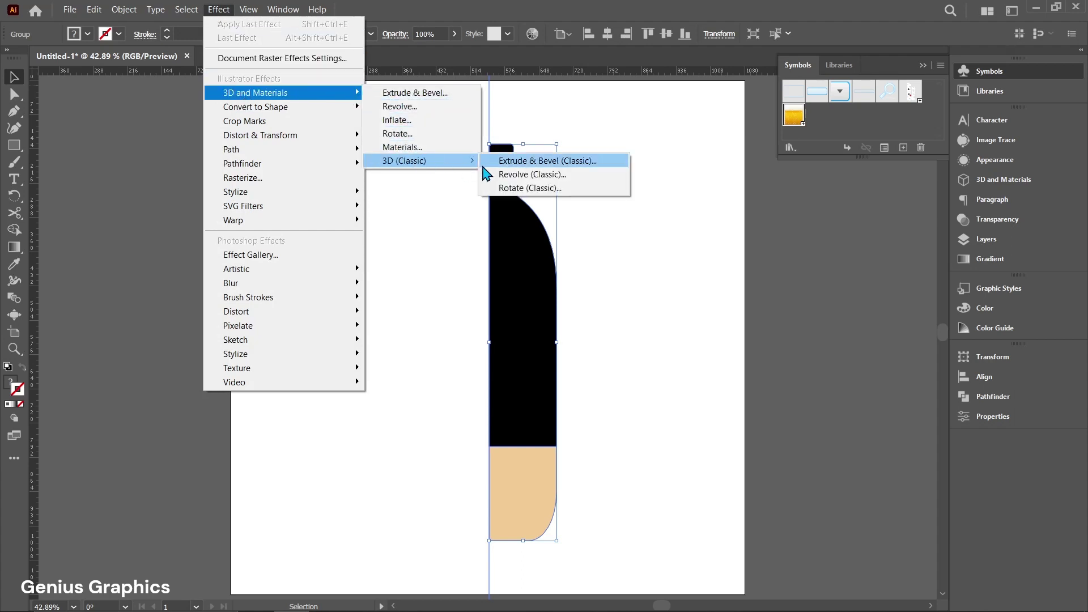
left_click(515, 175)
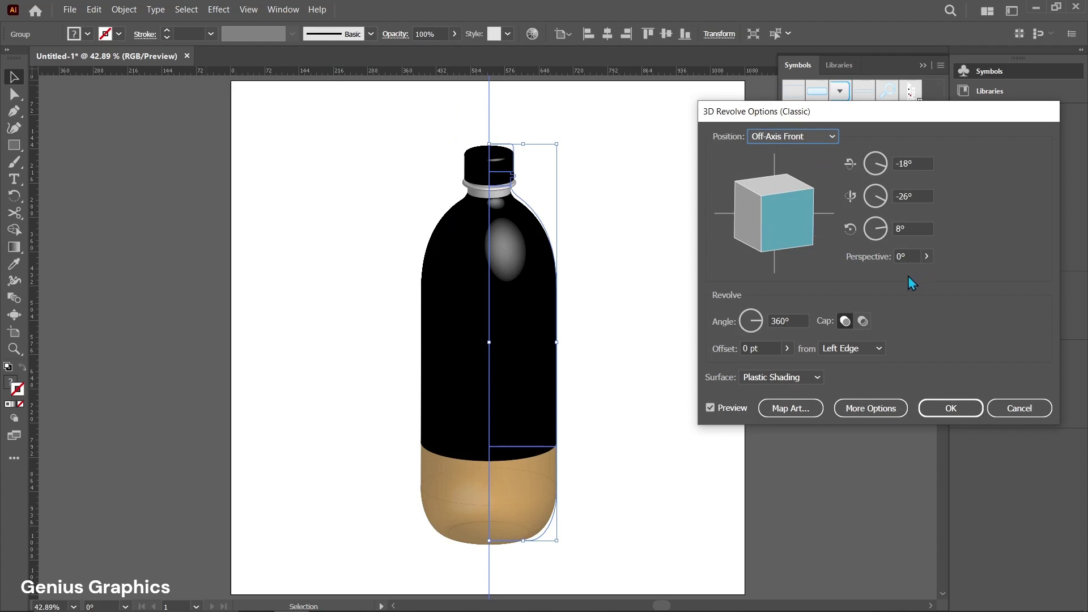
Map the APPY LOGO symbol onto the bottle's straight black body, surface 8 of 22.
left_click(799, 409)
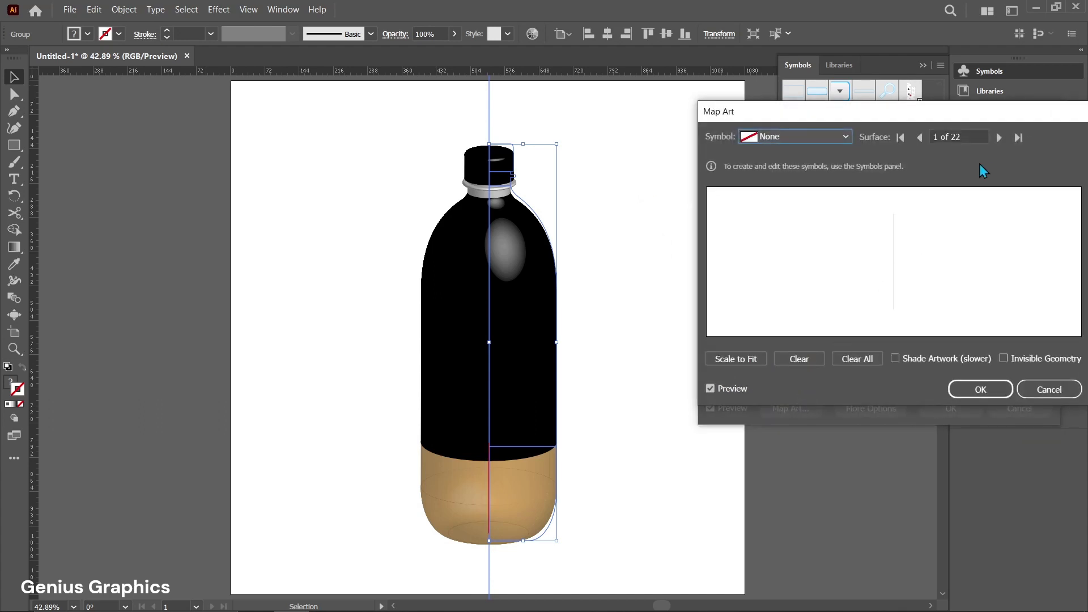
left_click(998, 138)
left_click(999, 138)
left_click(998, 137)
left_click(999, 138)
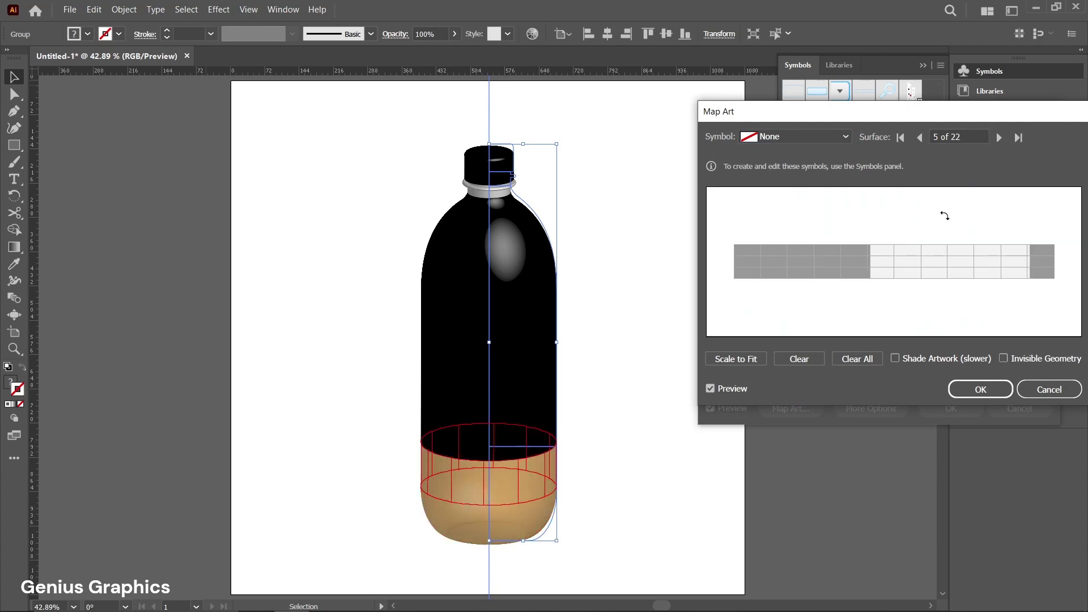
left_click(999, 138)
left_click(999, 138)
left_click(999, 138)
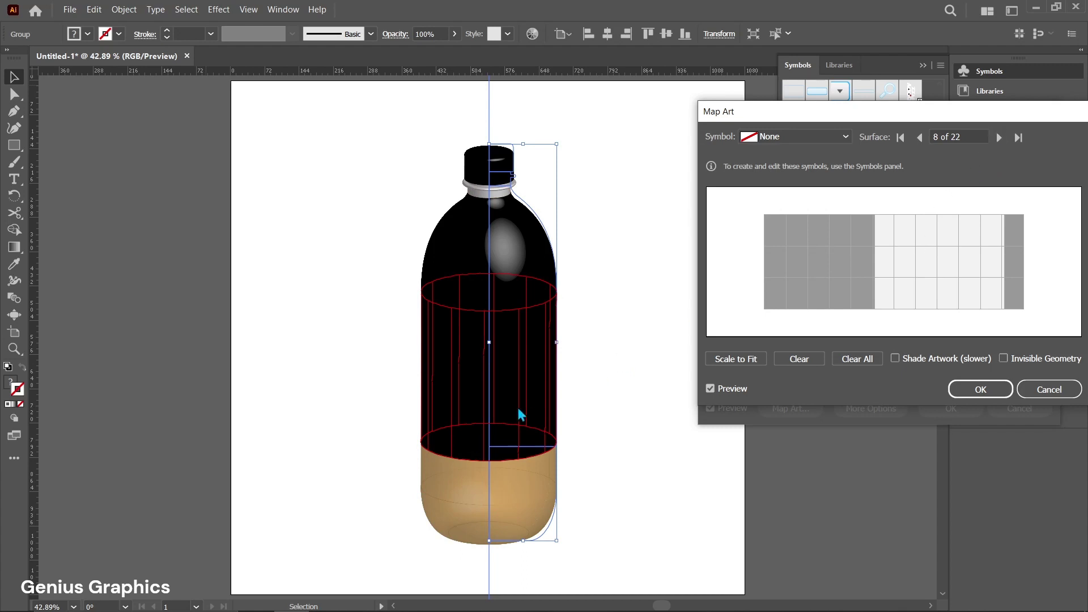
left_click(781, 141)
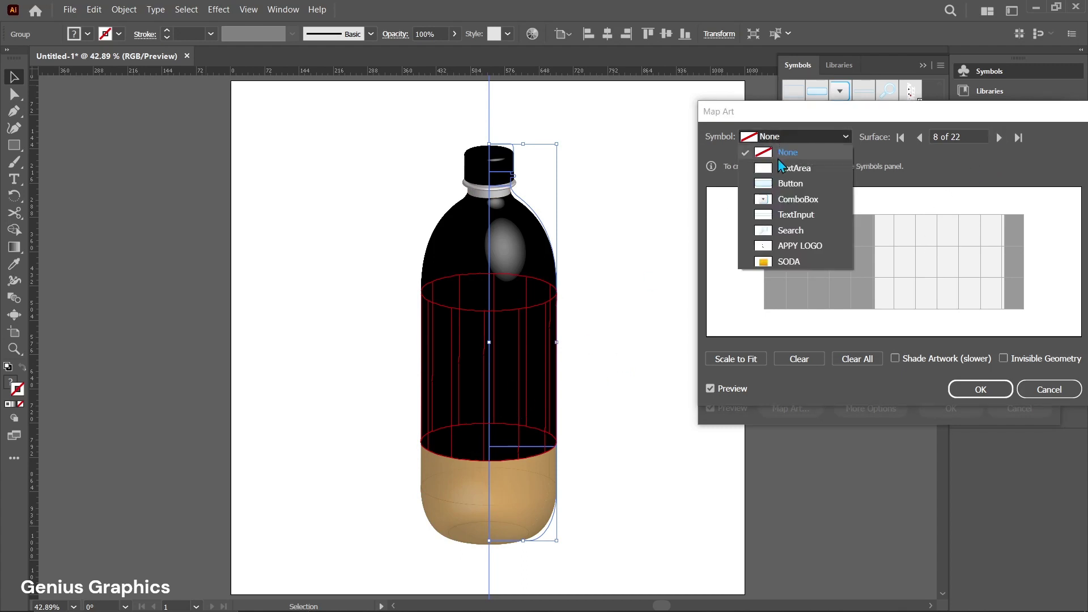
left_click(800, 246)
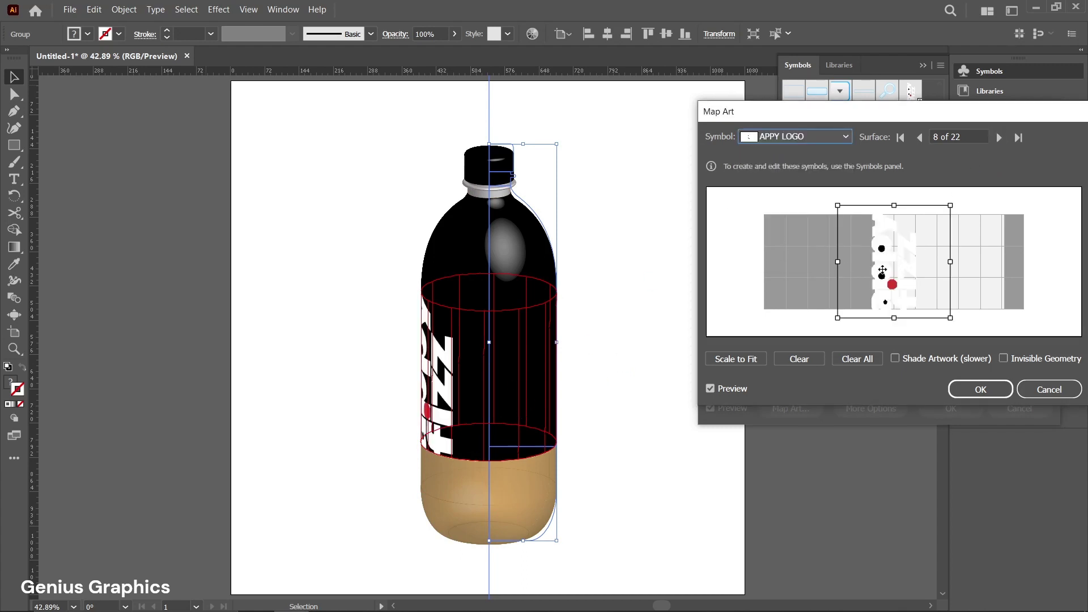
Reduce the mapped logo's height to fit the body surface, centre it on the bottle's visible front and enable Shade Artwork.
left_click_drag(886, 267, 950, 266)
left_click_drag(1016, 262, 967, 249)
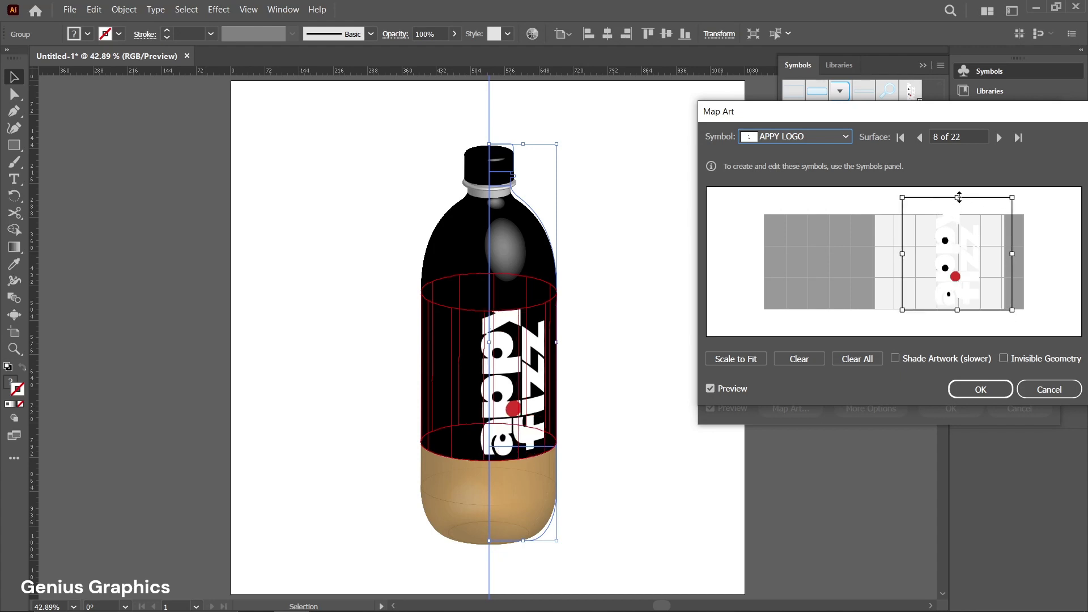
left_click_drag(959, 198, 959, 213)
left_click_drag(957, 279, 933, 277)
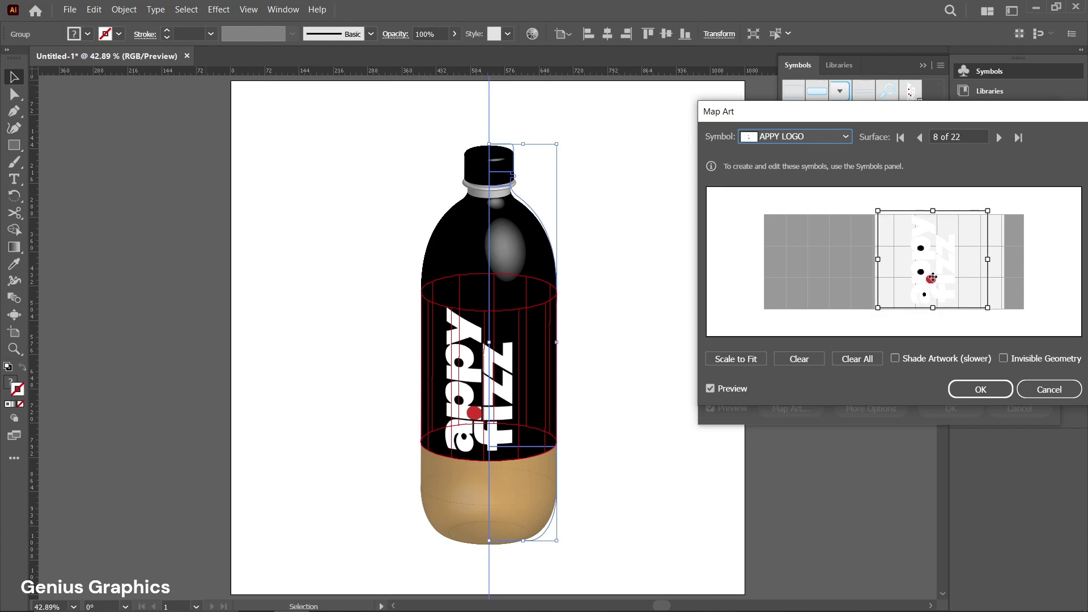
left_click(895, 359)
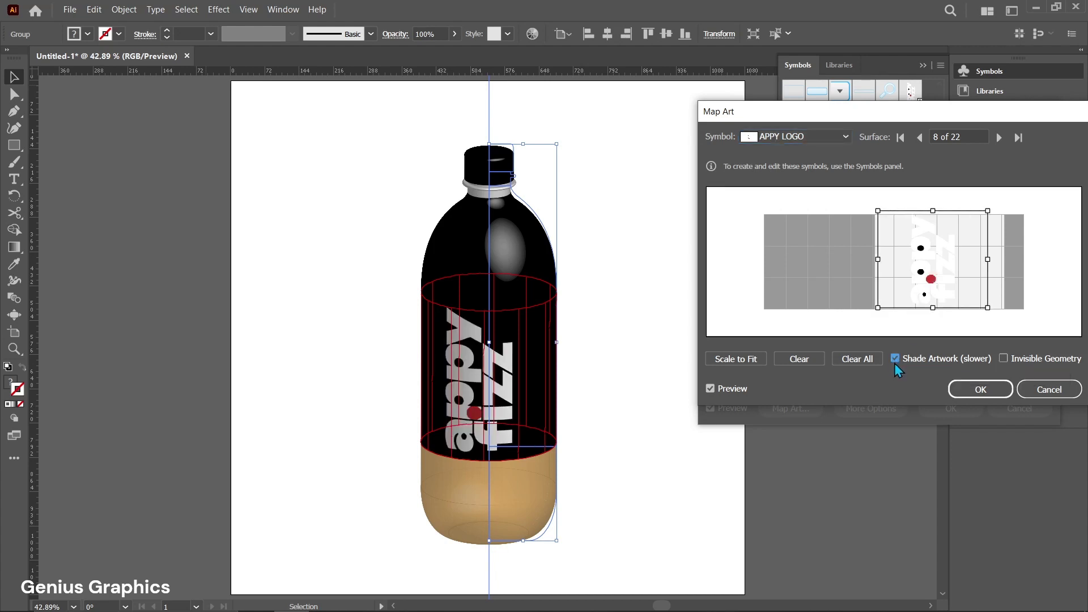
Nudge the mapped APPY LOGO slightly sideways on surface 8 and accept the art mapping.
left_click_drag(932, 271, 933, 271)
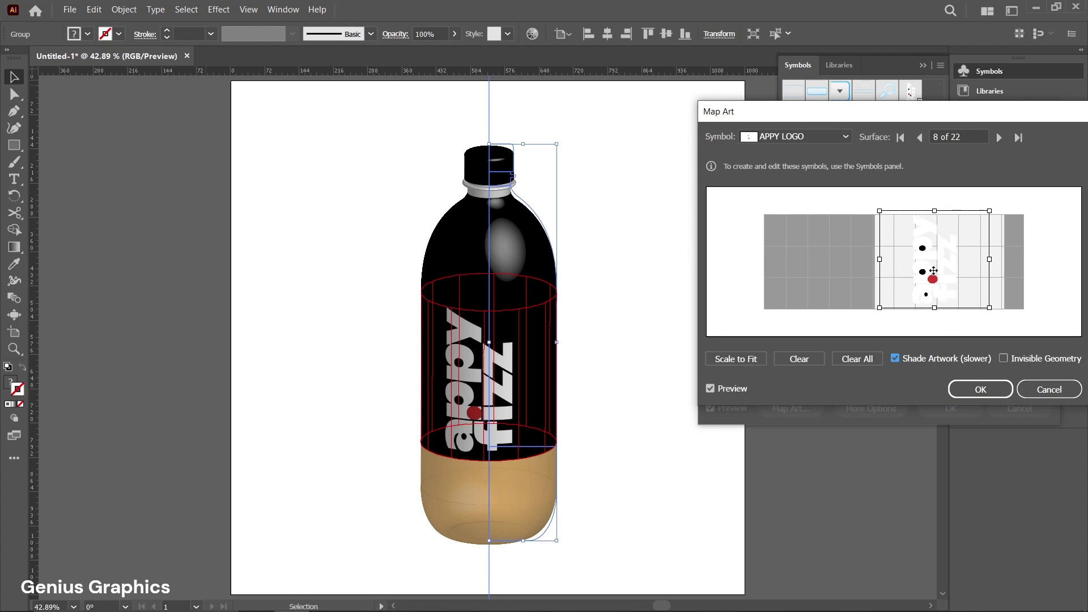
left_click(980, 390)
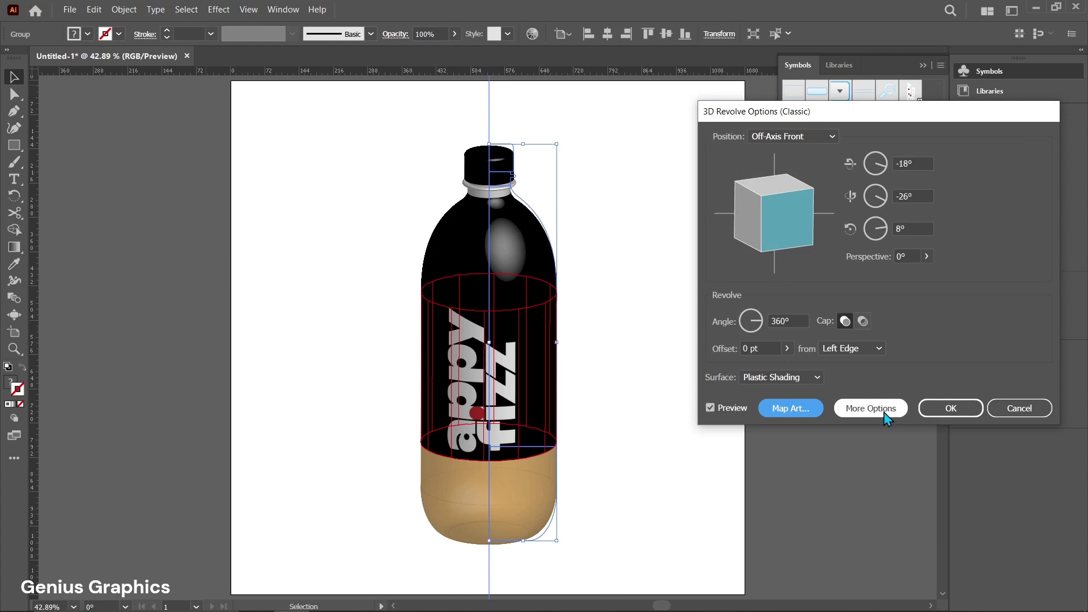
Expand the 3D Revolve lighting options and set the blend steps to 256.
left_click(892, 413)
left_click_drag(860, 114, 857, 76)
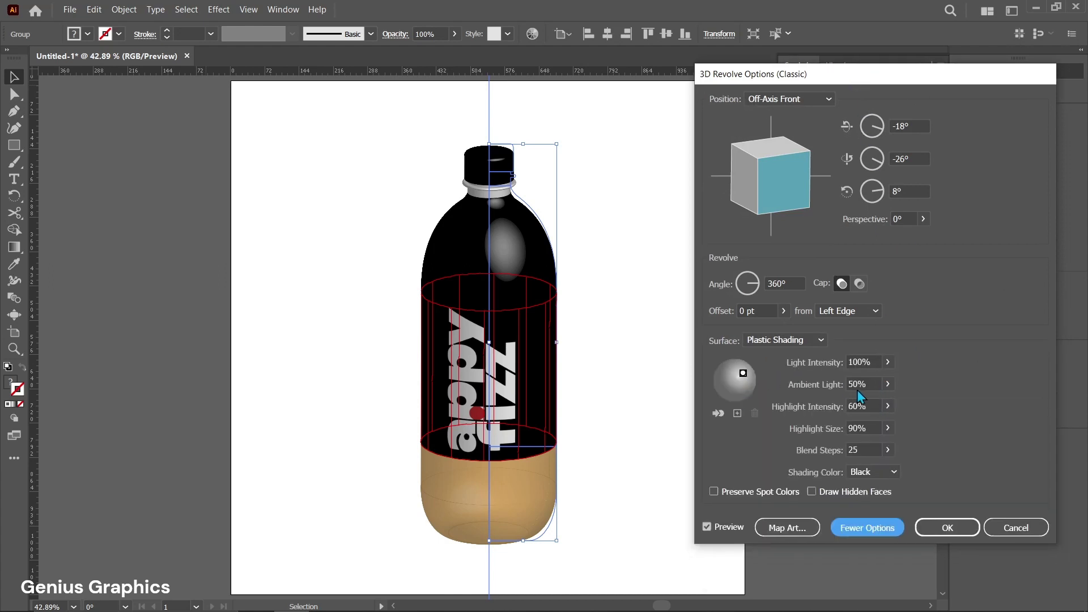
left_click(888, 450)
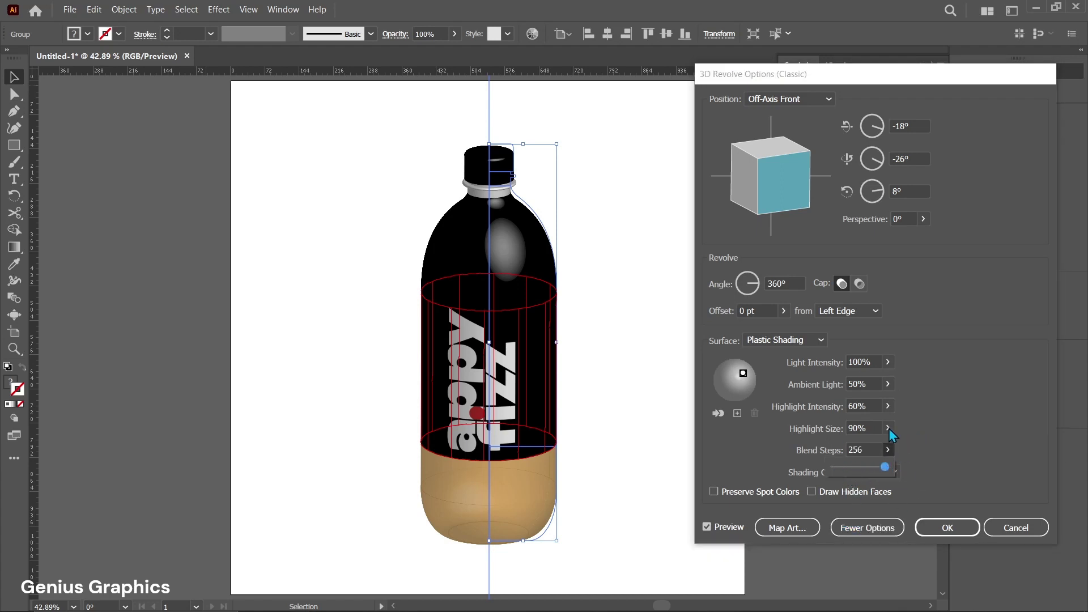
Set light intensity to 98%, ambient light to 67% and highlight intensity to 63%, and shift the light slightly down and right.
left_click_drag(888, 429, 877, 401)
left_click(887, 384)
left_click(887, 363)
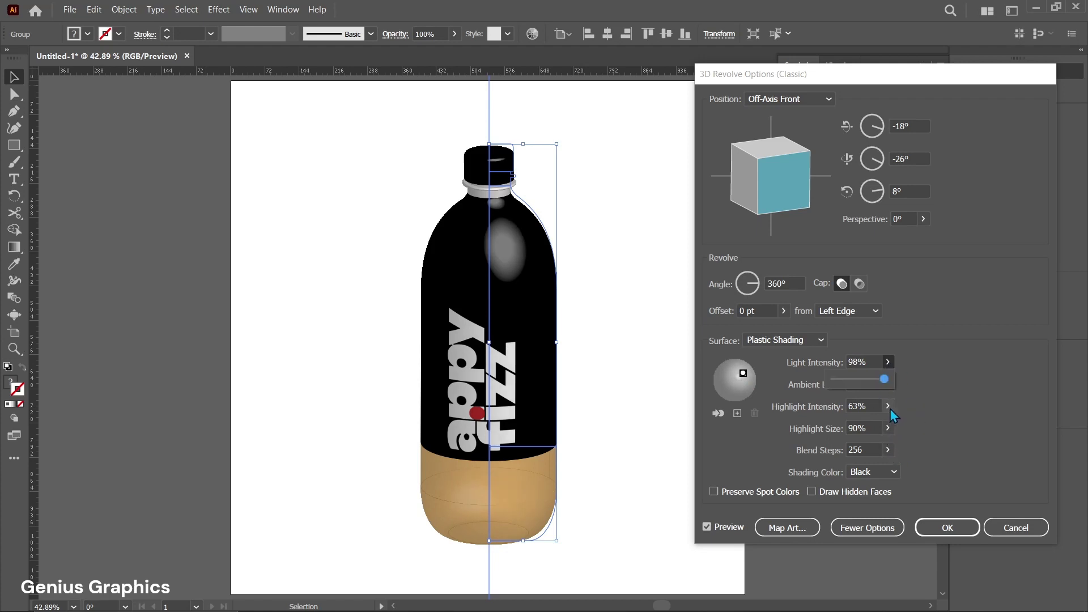
left_click(888, 406)
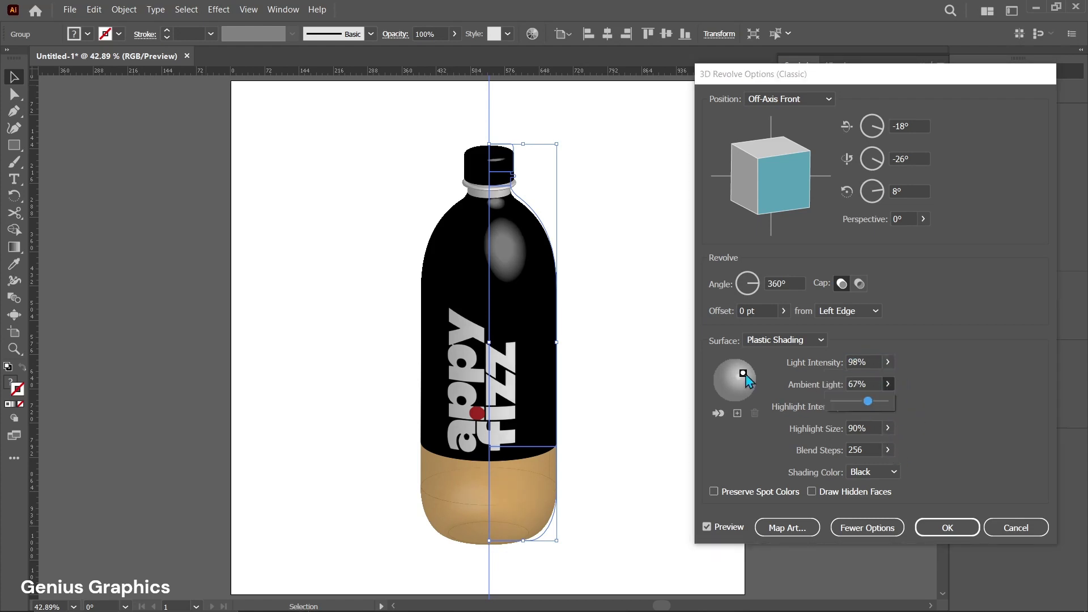
left_click_drag(744, 374, 747, 380)
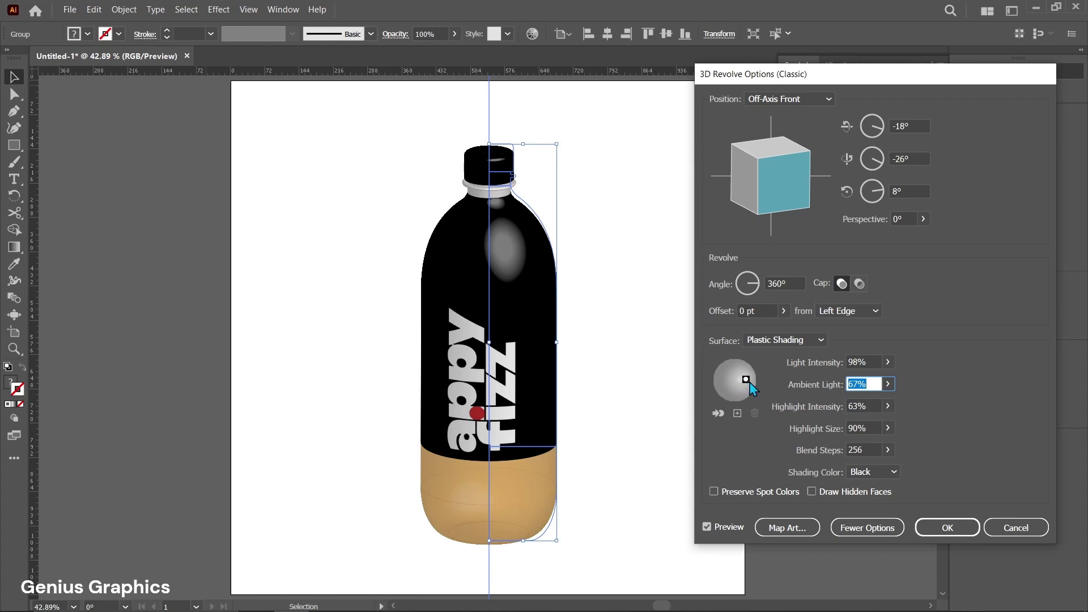
Rotate the revolved bottle to a custom tilt of -4° on X, -19° on Y and 7° on Z.
left_click_drag(772, 169, 732, 172)
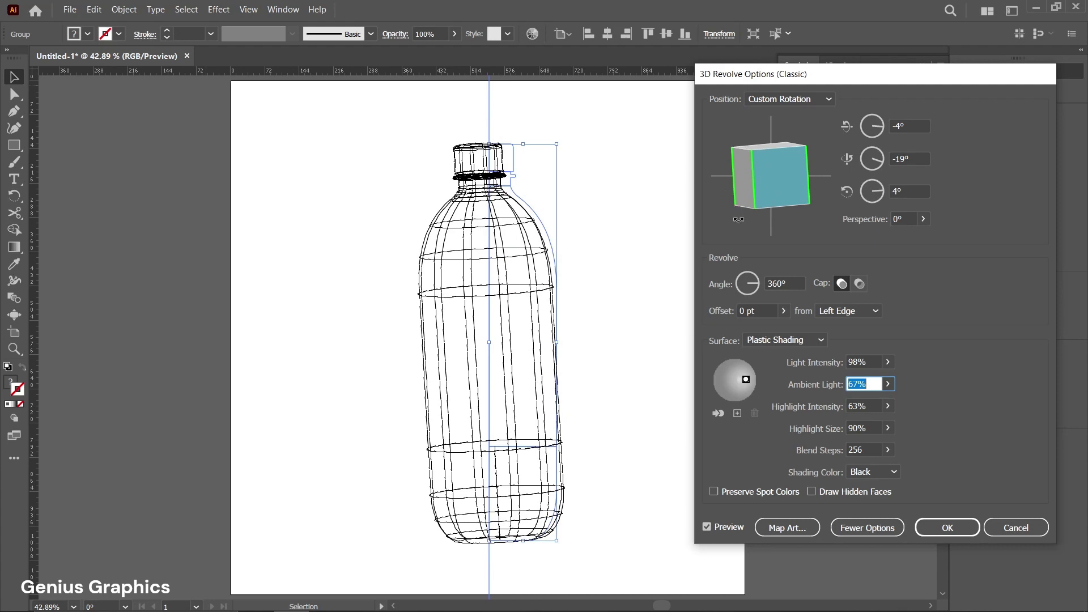
left_click_drag(738, 221, 739, 225)
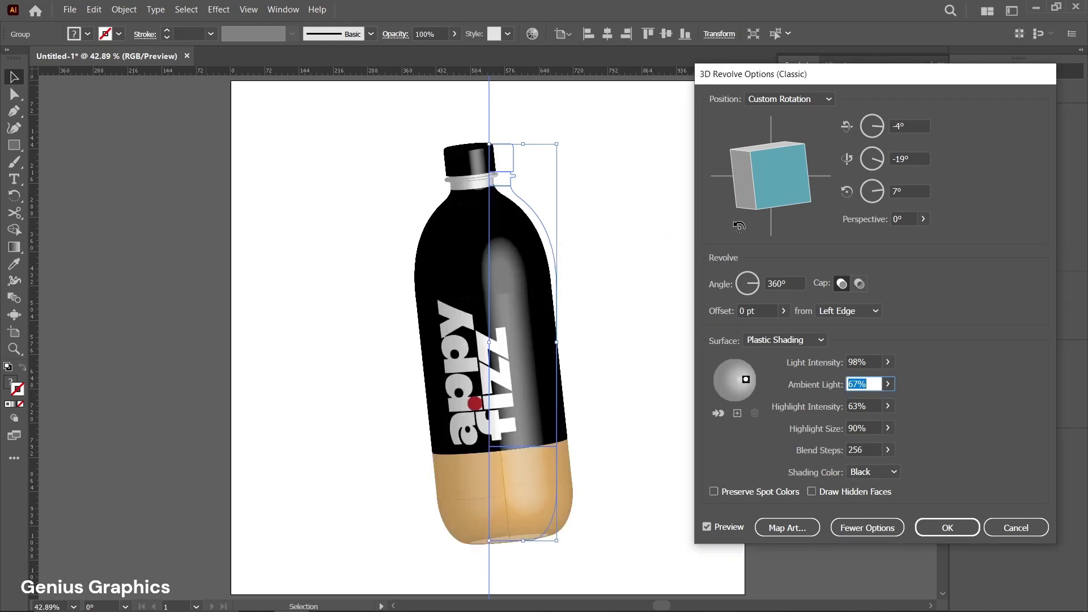
Map the SODA symbol onto the bottle's rounded base, surface 4 of 22, and position it over the visible area.
left_click(784, 528)
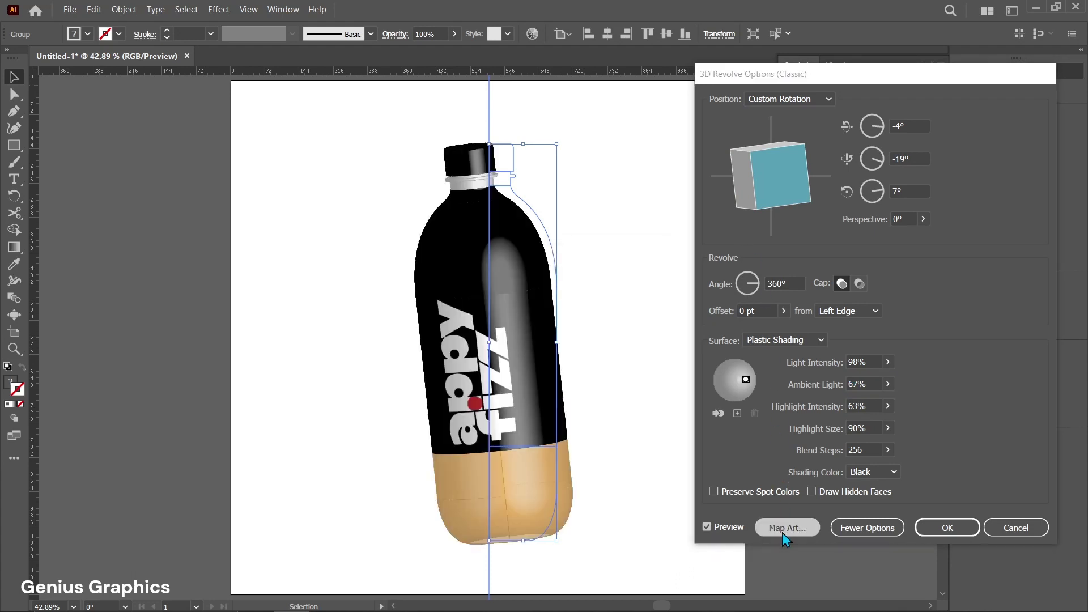
left_click(998, 141)
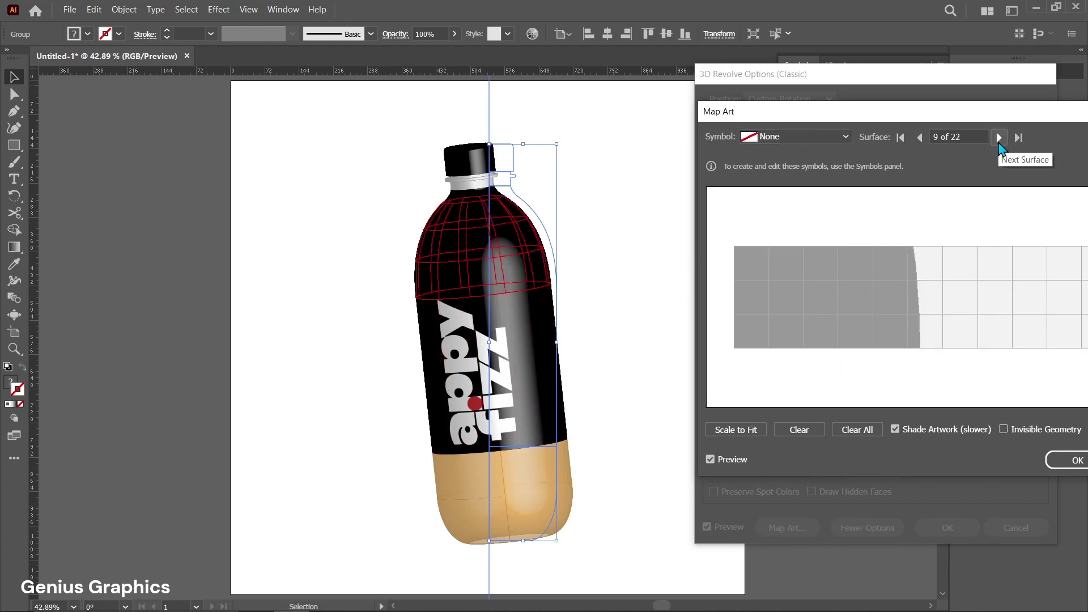
left_click(999, 142)
left_click(998, 141)
left_click(998, 142)
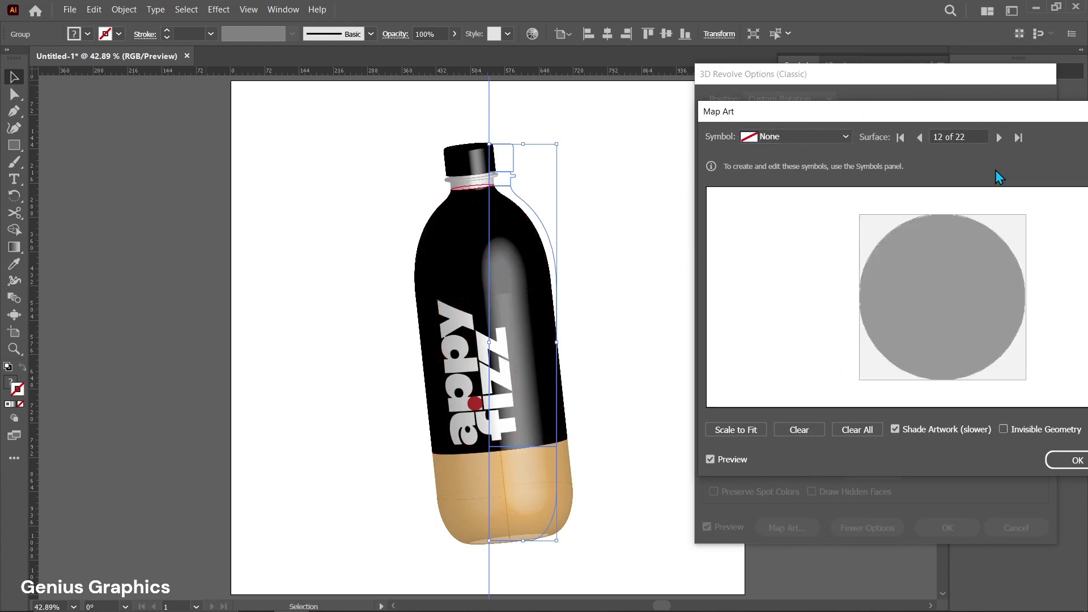
left_click(998, 139)
left_click_drag(724, 110, 636, 112)
left_click(832, 139)
left_click(833, 139)
left_click(832, 139)
left_click(832, 139)
left_click(832, 139)
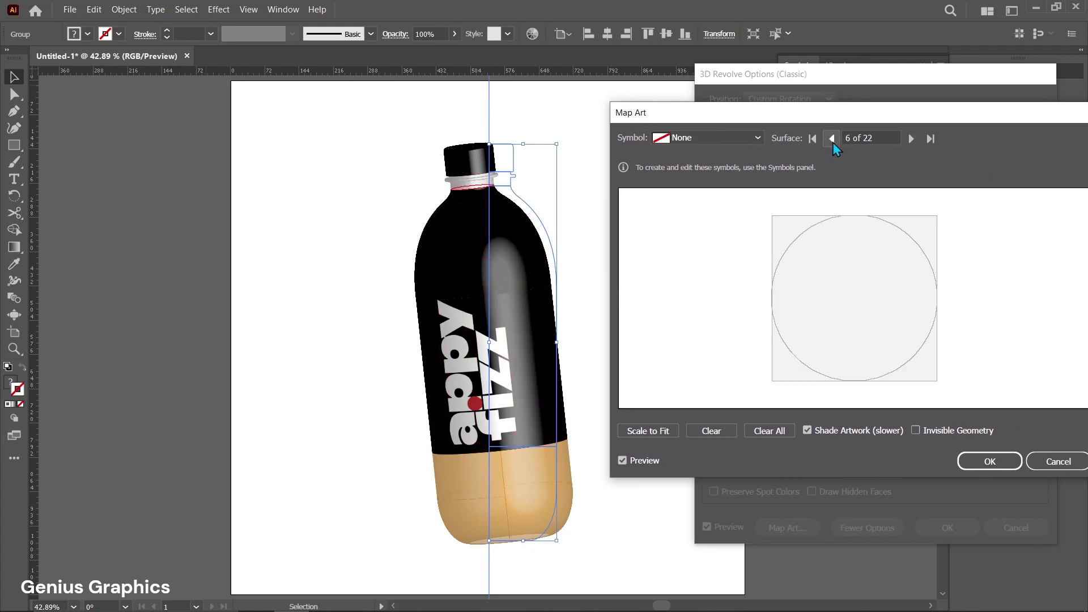
left_click(832, 139)
left_click(833, 139)
left_click(833, 139)
left_click(832, 139)
left_click(709, 138)
left_click(711, 266)
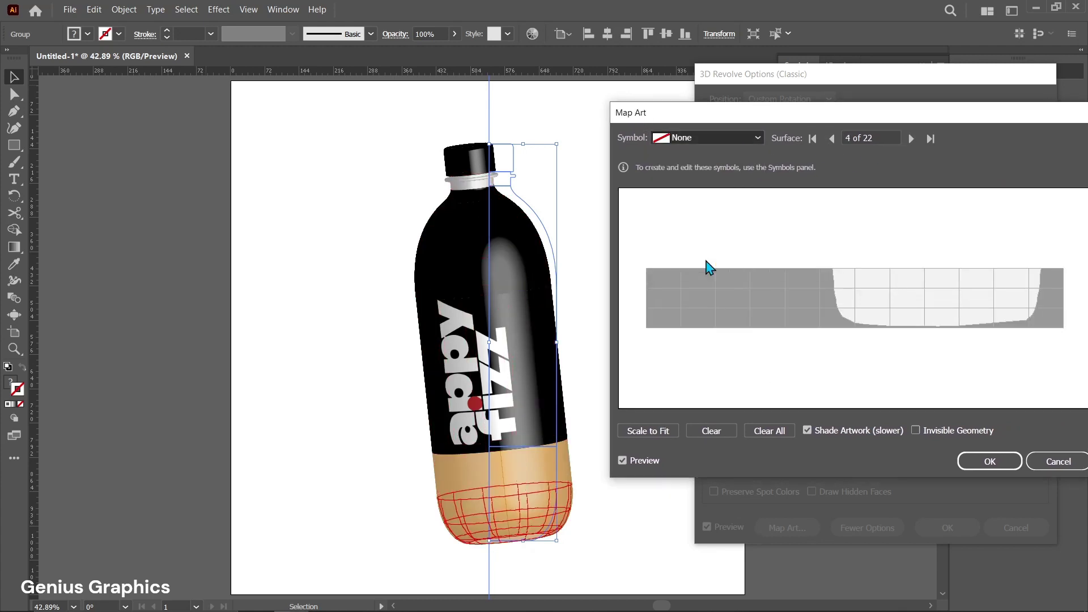
left_click_drag(845, 391, 931, 307)
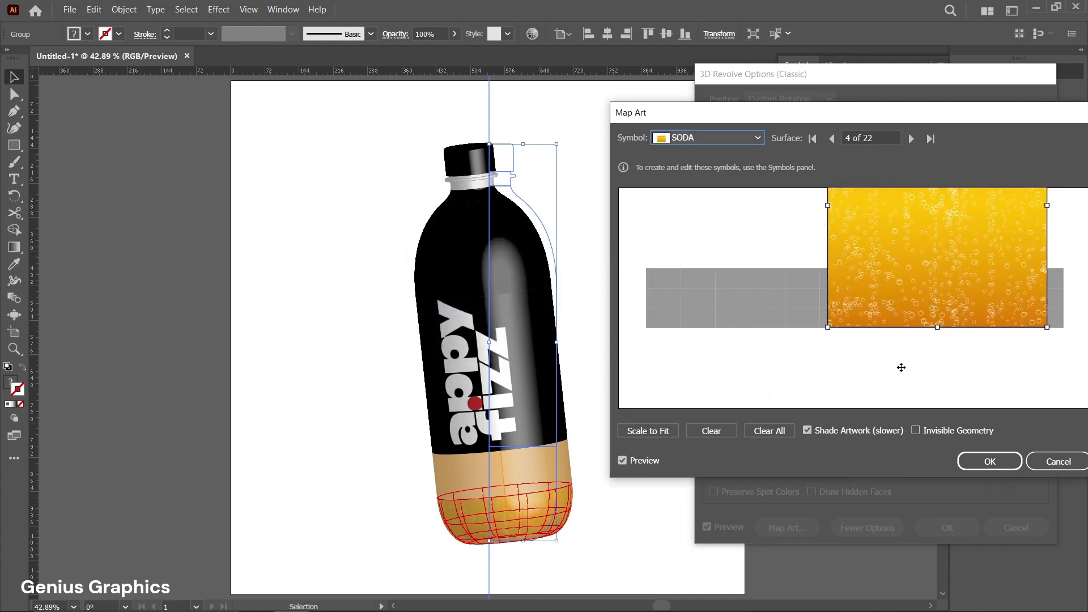
Map the SODA symbol over the visible part of the straight lower band, surface 5 of 22, and apply the revolve.
left_click(911, 138)
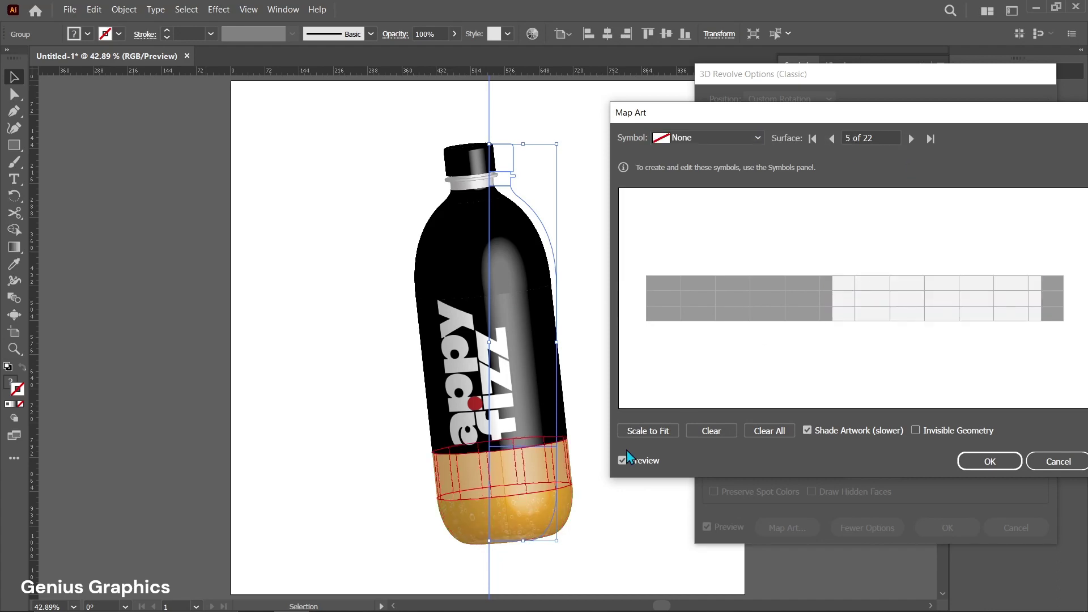
left_click(758, 137)
left_click(716, 265)
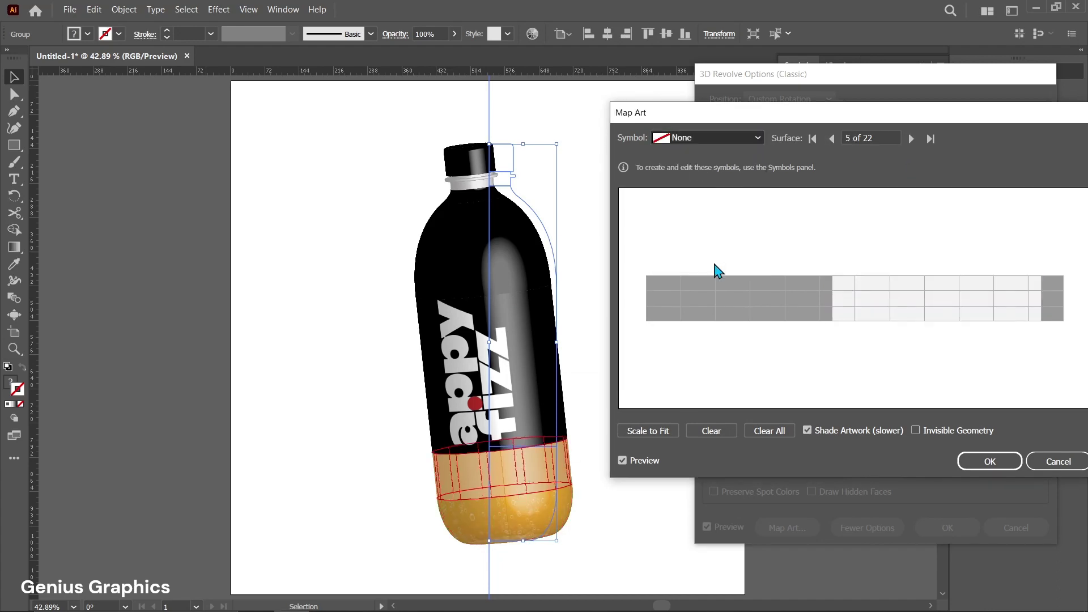
left_click_drag(813, 352, 893, 313)
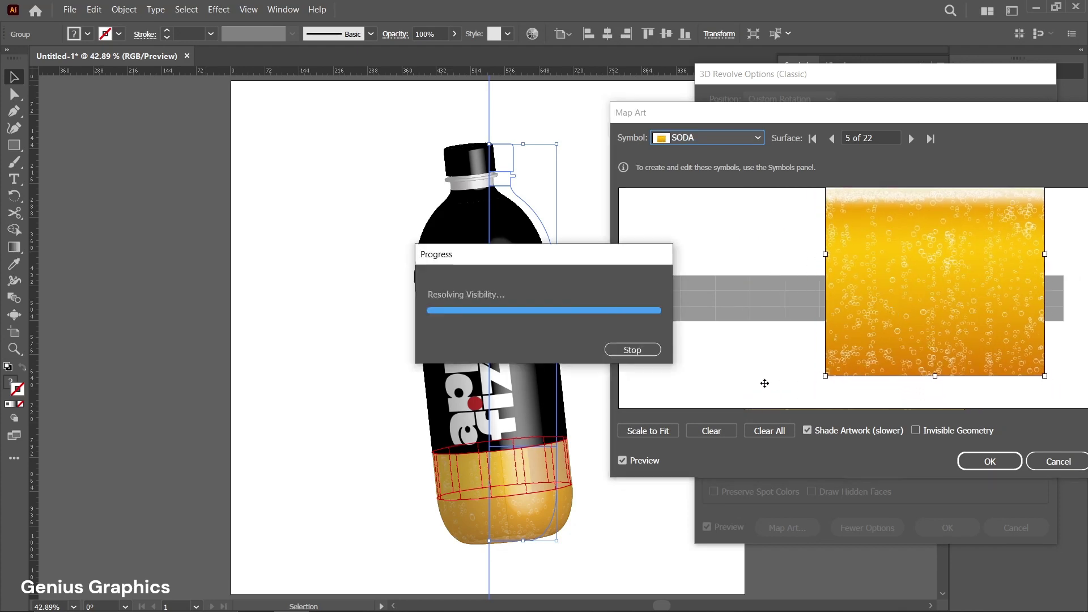
left_click(989, 462)
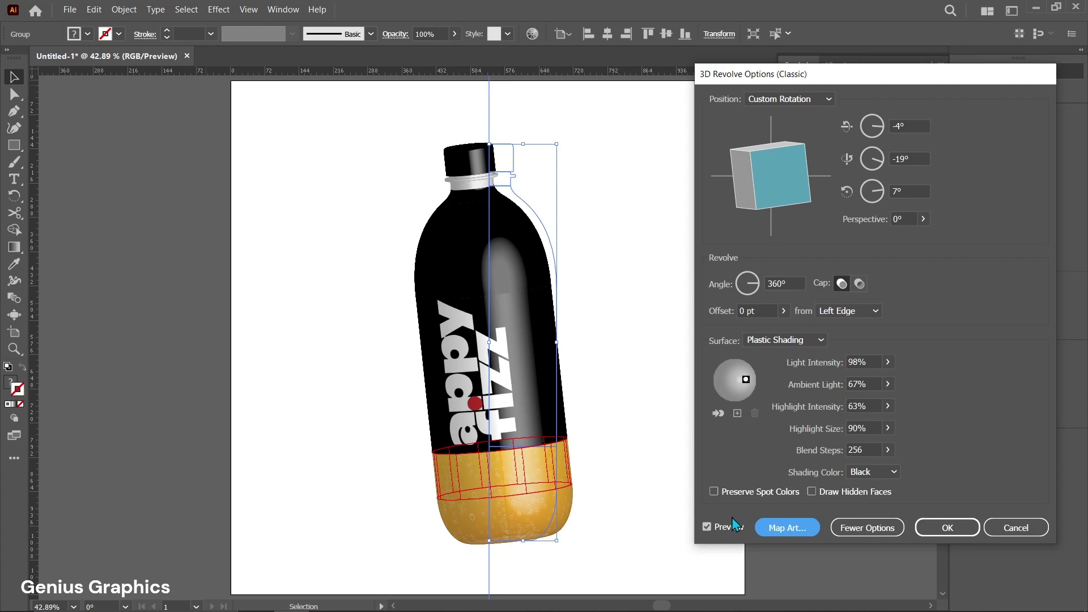
left_click(948, 528)
left_click(627, 376)
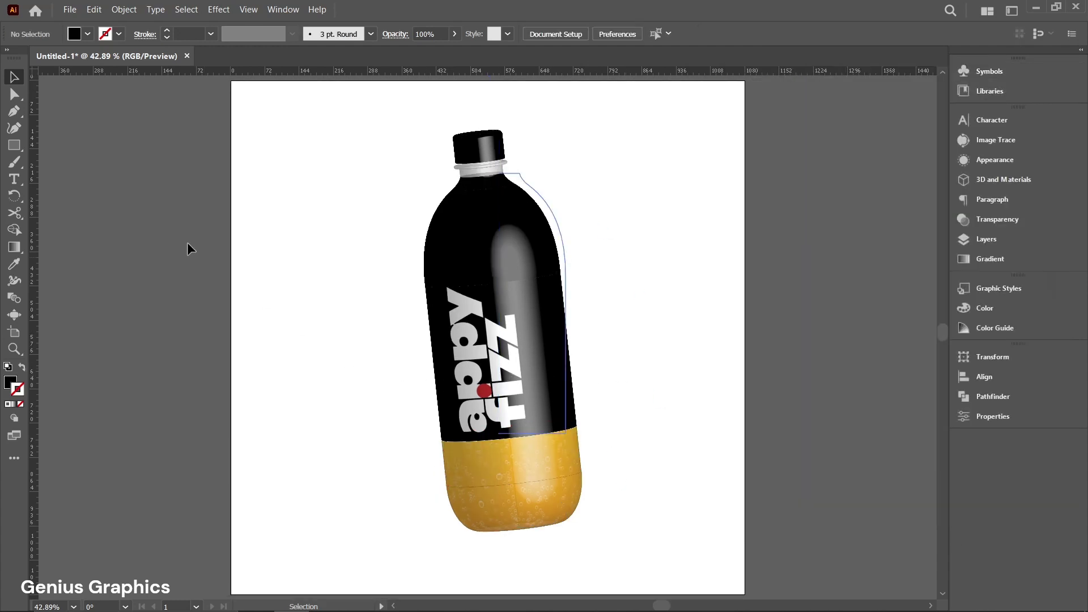
Draw a background rectangle covering the full artboard.
left_click(14, 145)
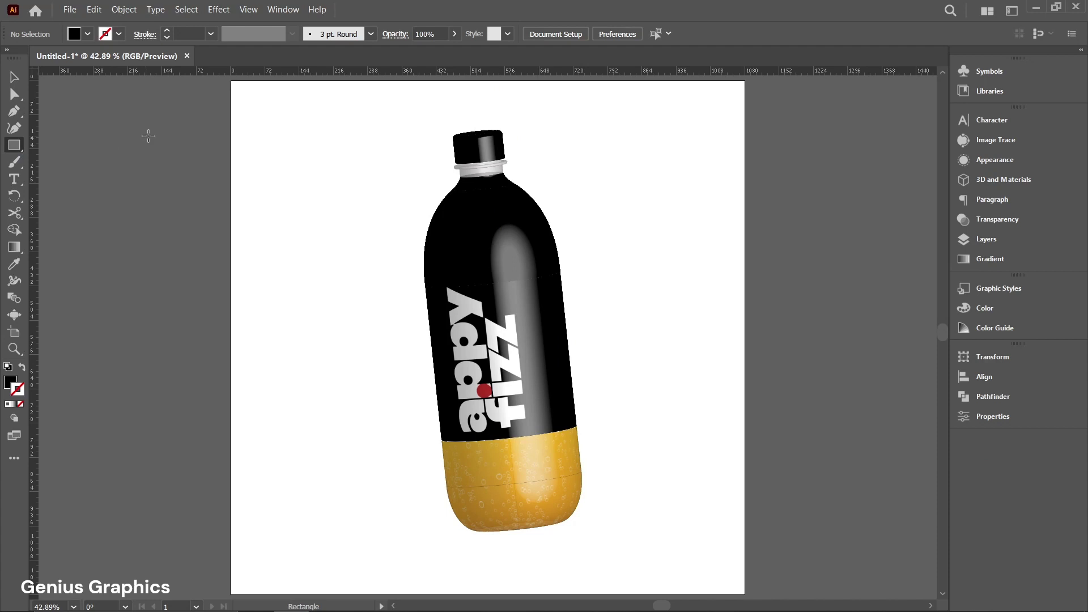
scroll(228, 98, "up", 1)
left_click_drag(227, 98, 745, 561)
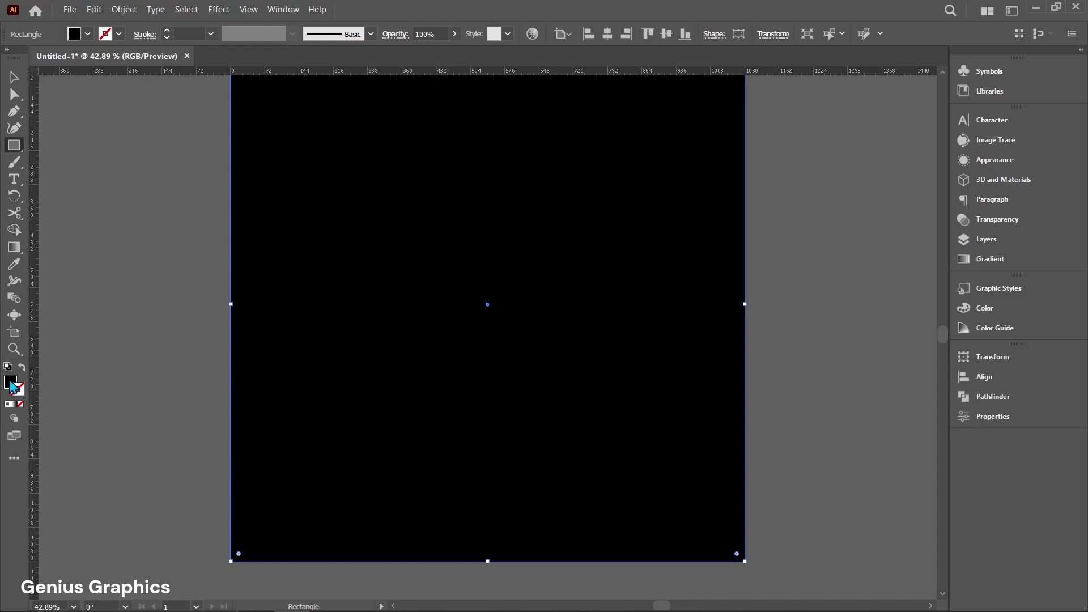
Fill the background rectangle with red C92020.
double_click(11, 383)
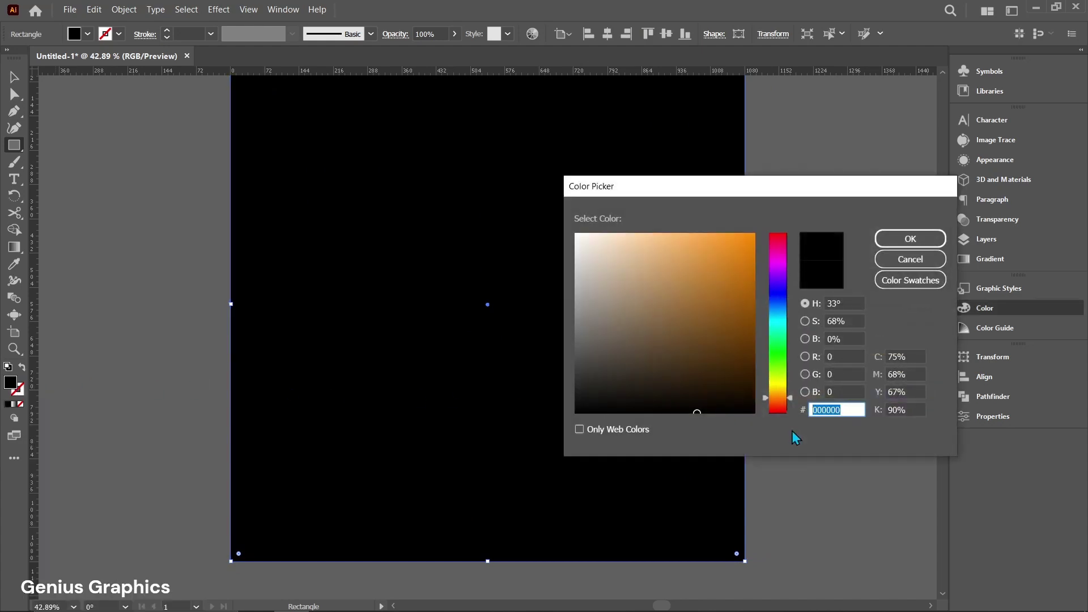
type("C92020")
key("Return")
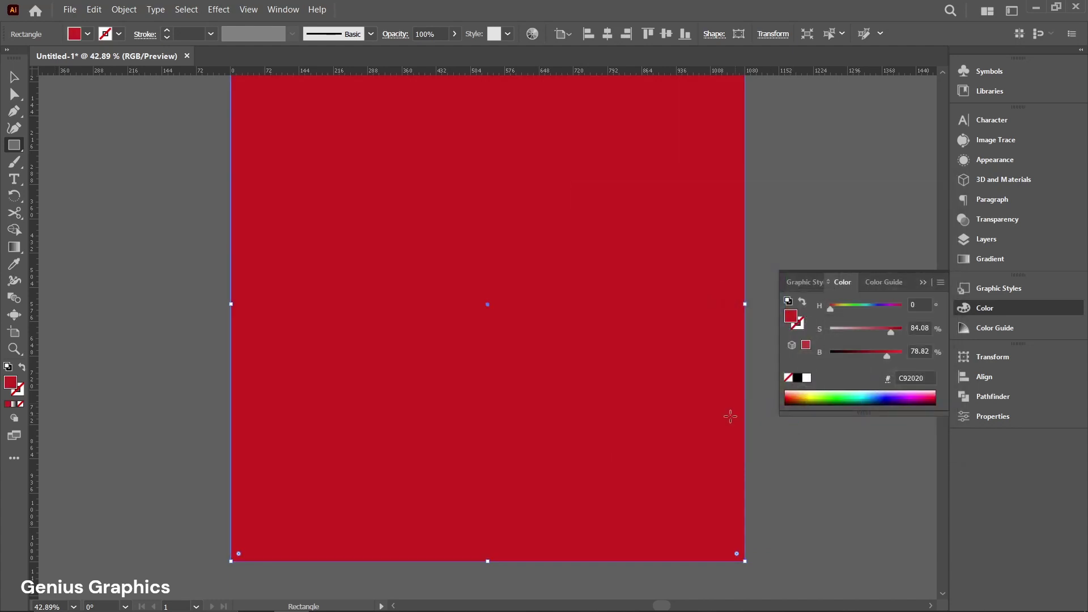
scroll(604, 411, "up", 2)
double_click(791, 318)
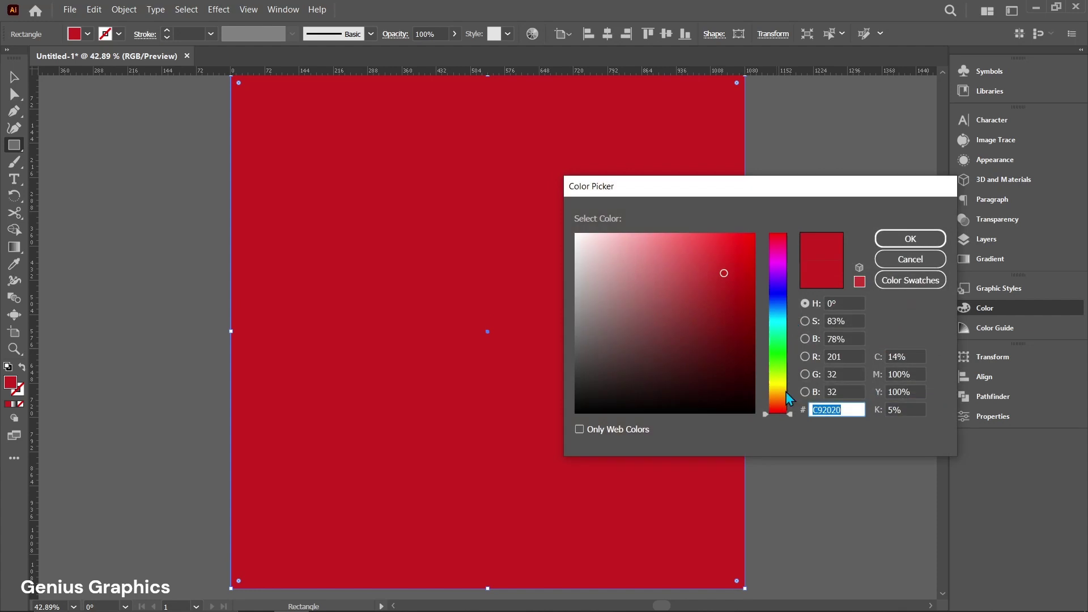
left_click(908, 248)
Send the red rectangle to the back, behind the bottle.
left_click(18, 83)
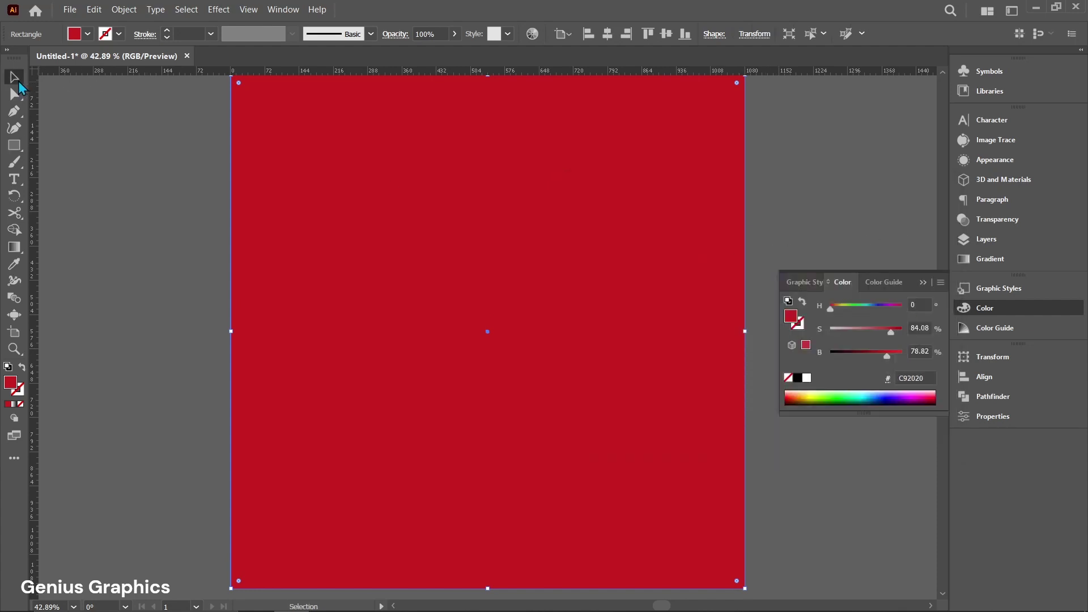
right_click(420, 246)
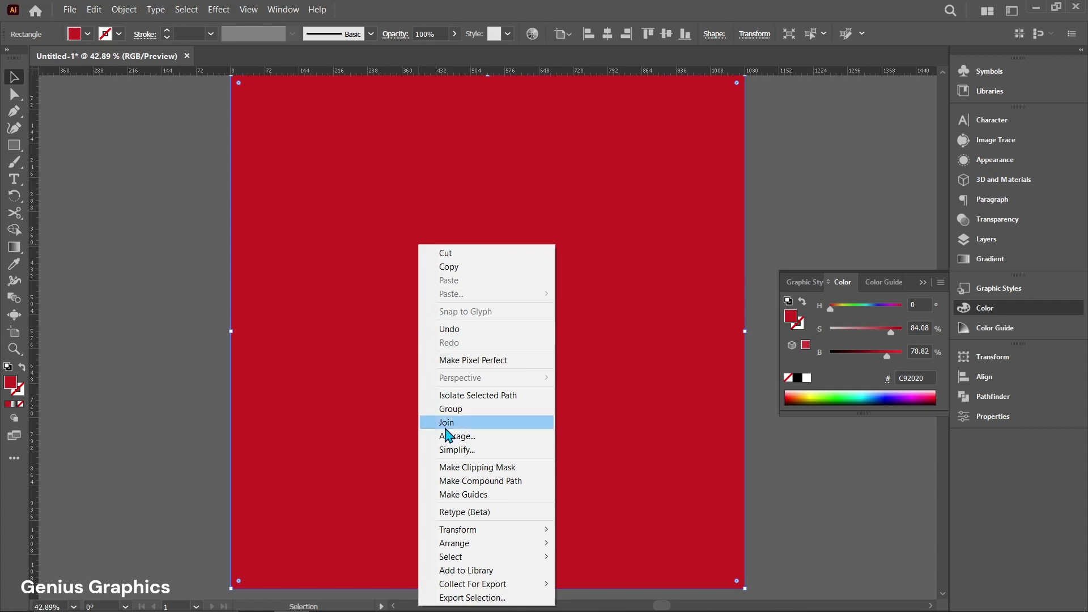
mouse_move(456, 544)
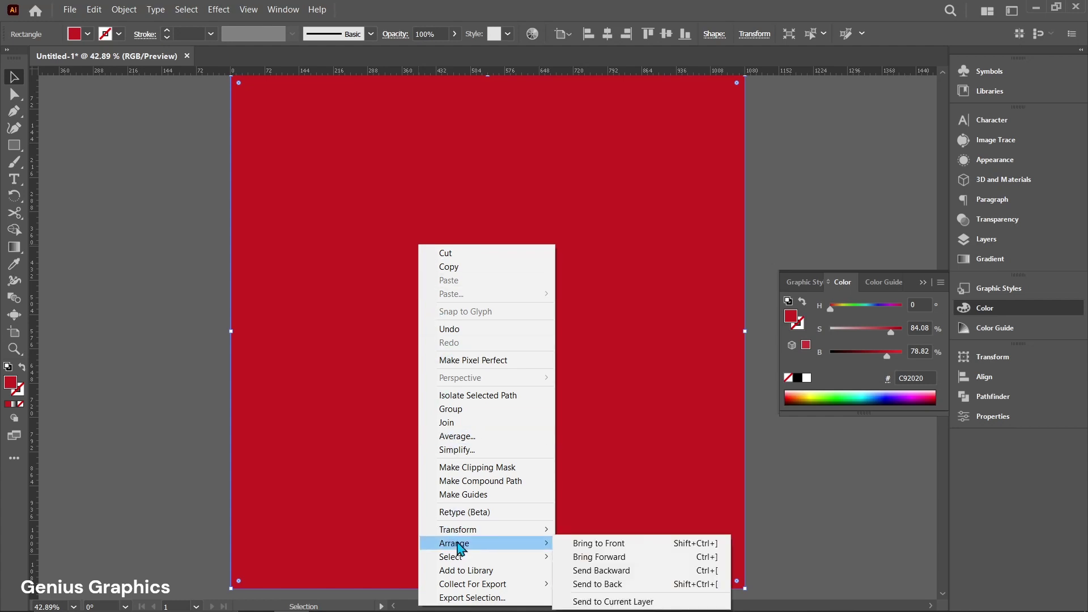
left_click(593, 585)
scroll(550, 501, "up", 1)
scroll(523, 406, "down", 2)
scroll(525, 409, "up", 1)
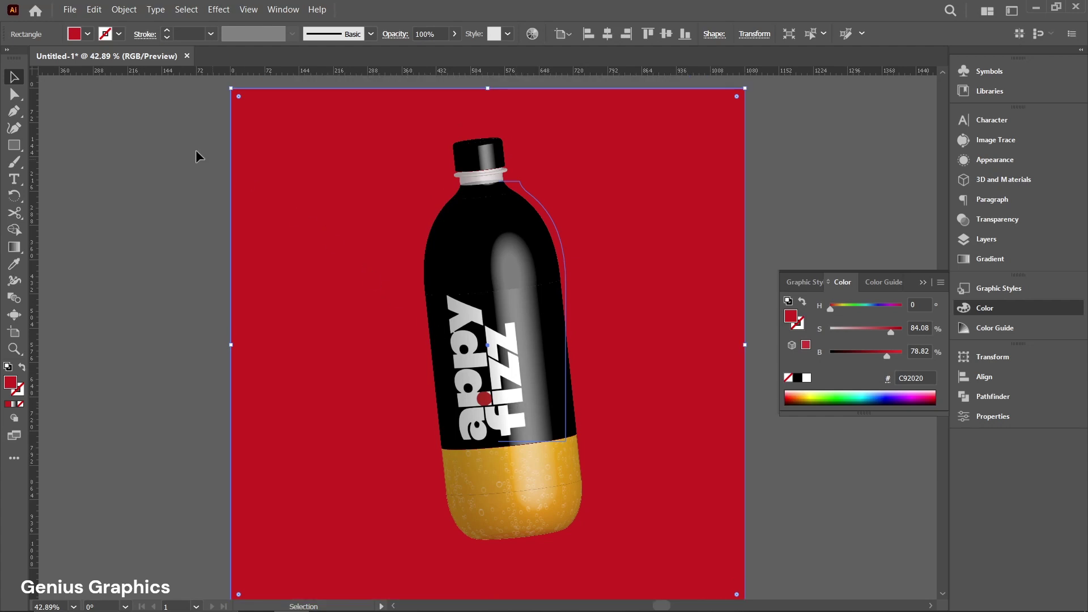
Lock the red background rectangle and move the bottle about 6 pt to the left.
left_click(125, 10)
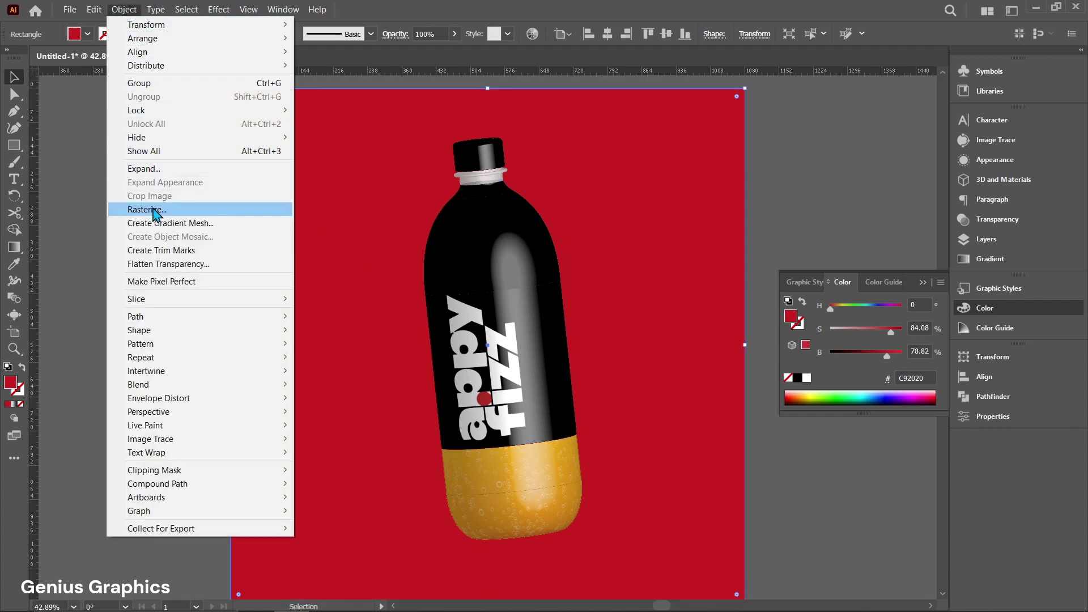
mouse_move(142, 110)
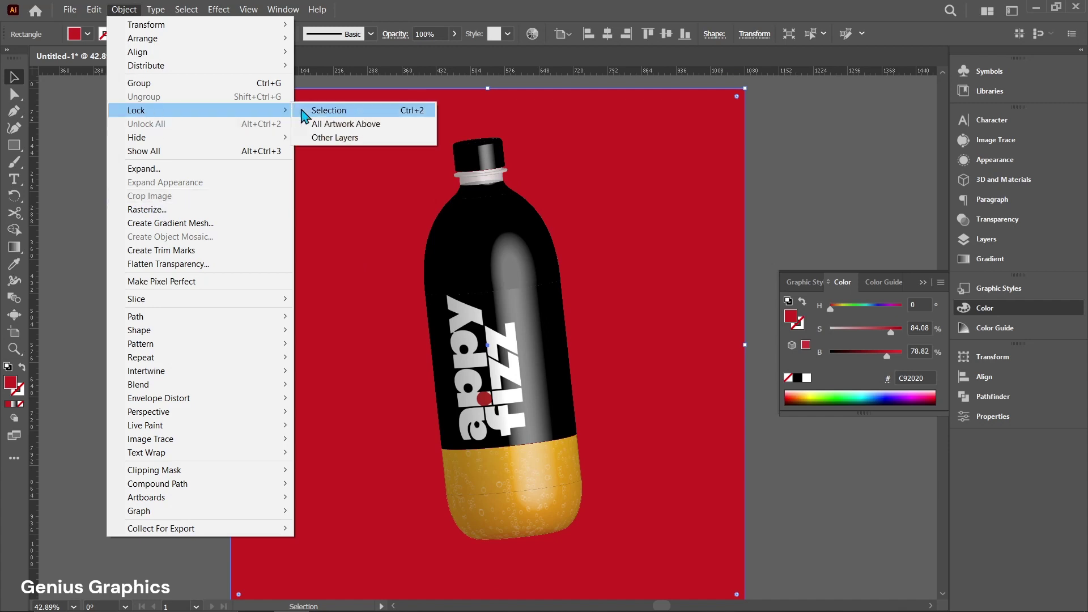
left_click(321, 110)
scroll(502, 366, "down", 1)
left_click_drag(502, 369, 506, 376)
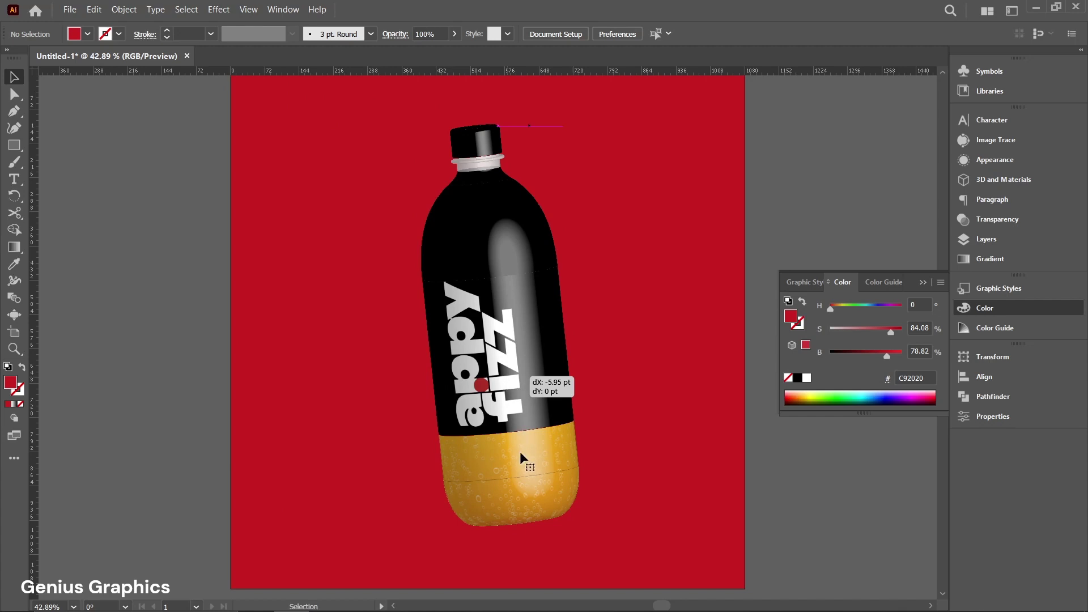
Isolate the bottle group and set the opacity of its lower orange path to 44%.
left_click(521, 471)
double_click(522, 471)
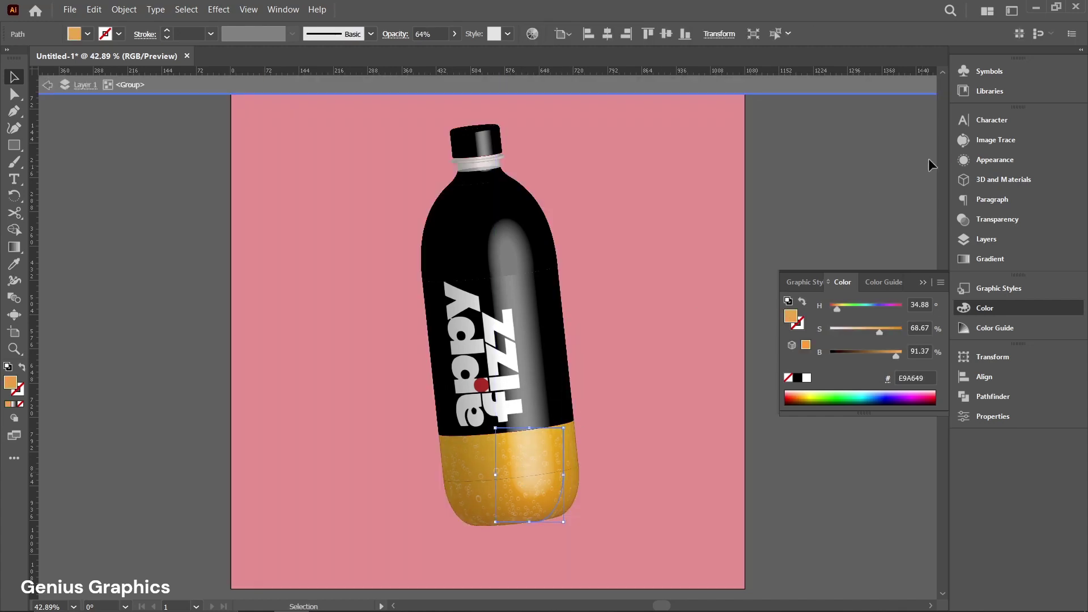
left_click(982, 221)
left_click(928, 136)
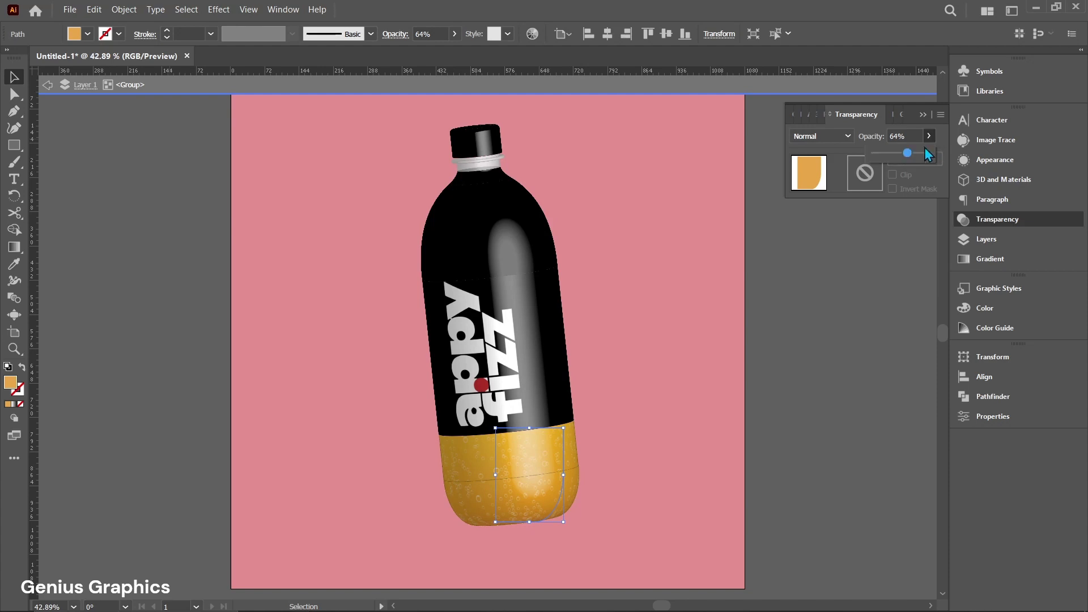
left_click_drag(900, 151, 899, 152)
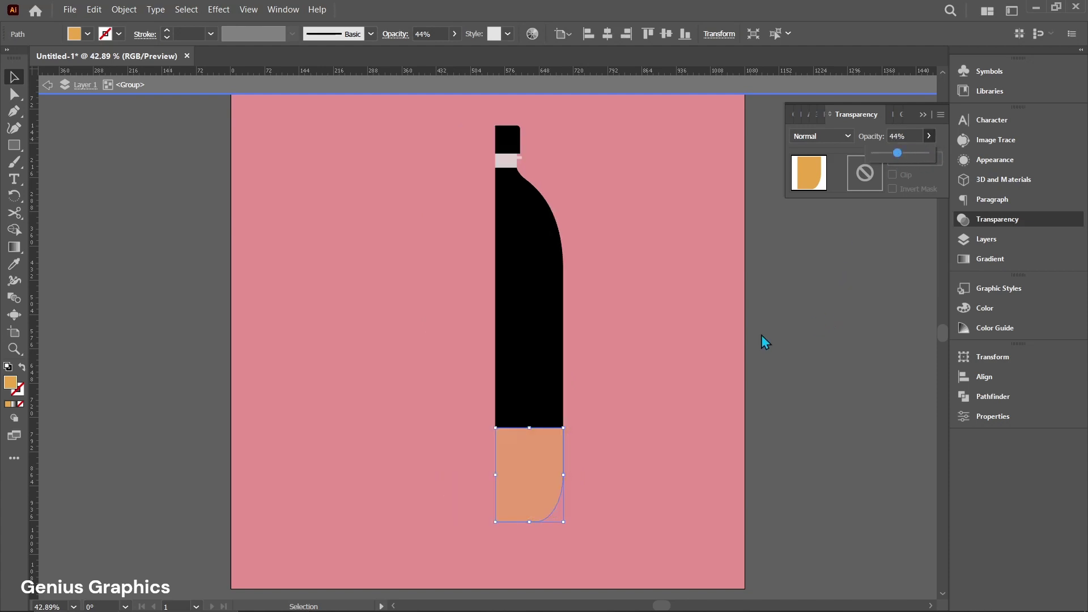
Leave the bottle group's isolation and isolate the group again at the neck ring.
left_click(716, 361)
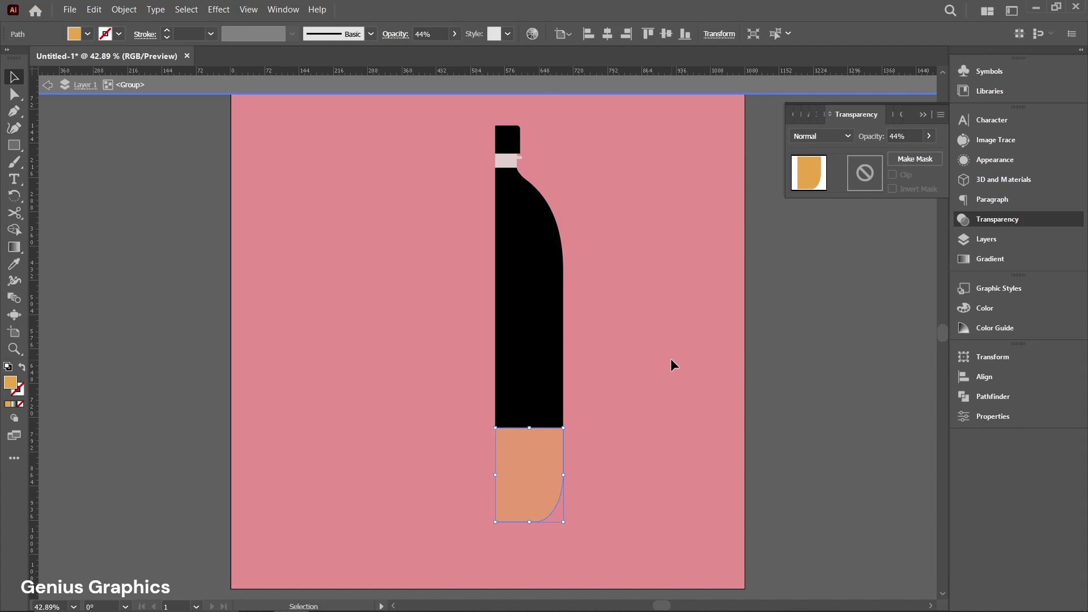
left_click(925, 115)
double_click(659, 245)
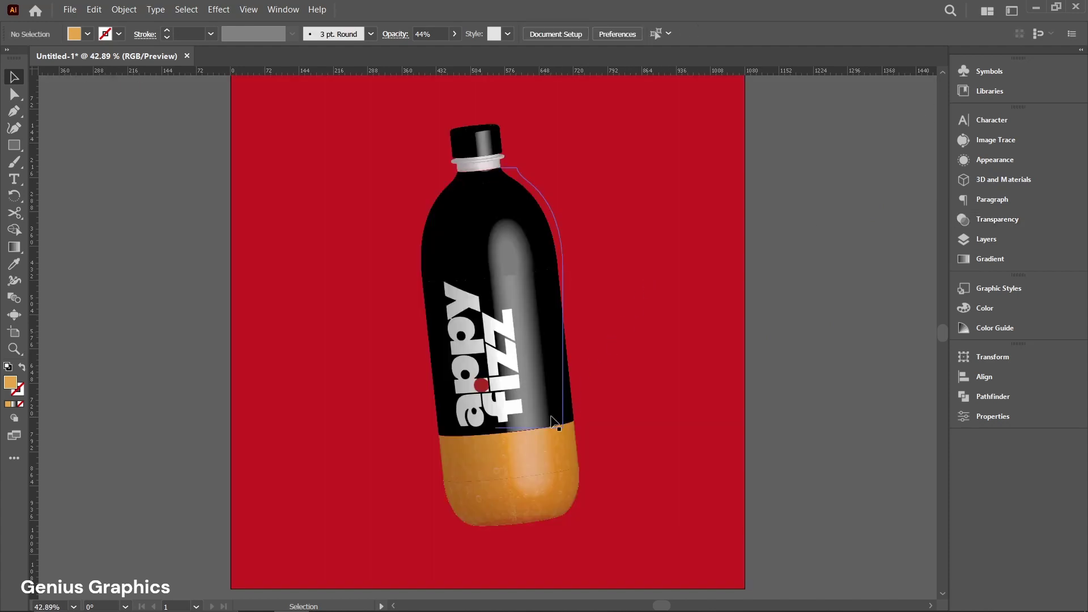
double_click(509, 166)
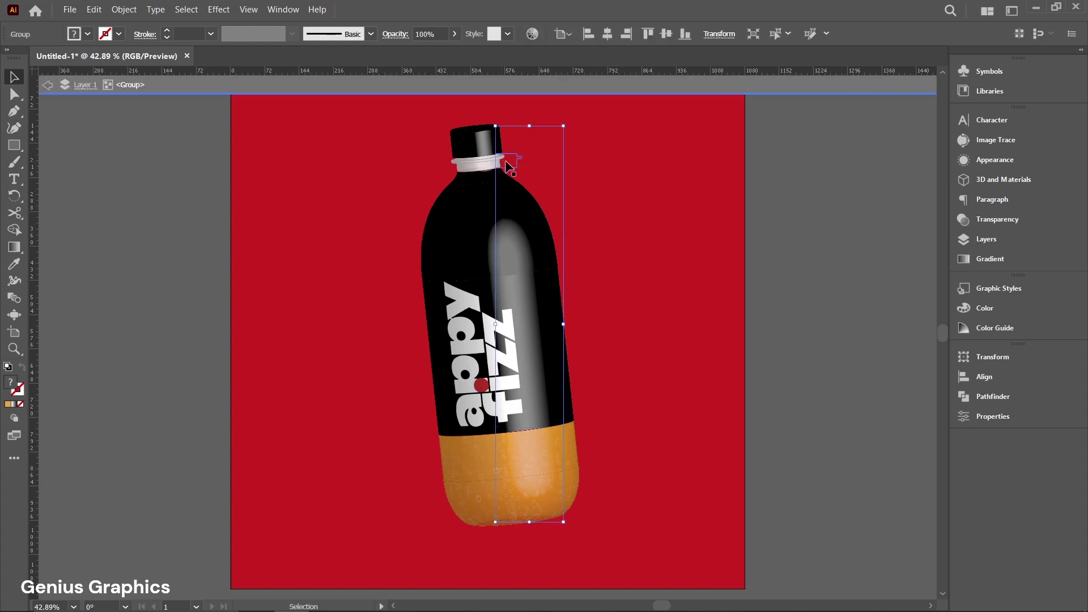
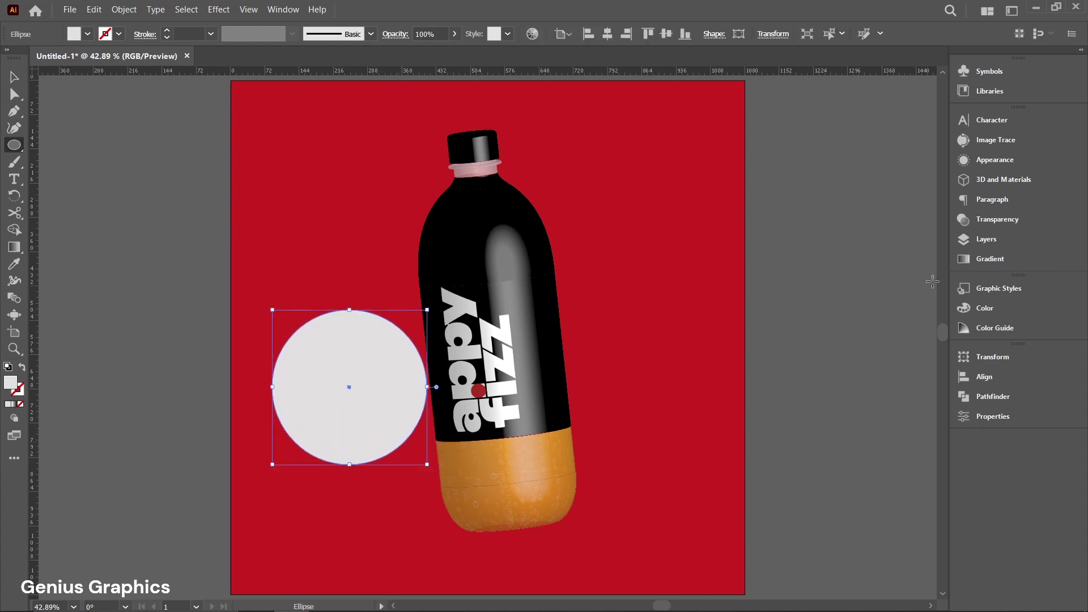
Fill the circle beside the bottle with a radial gradient, reversed to run from a black centre to white edges.
left_click(978, 262)
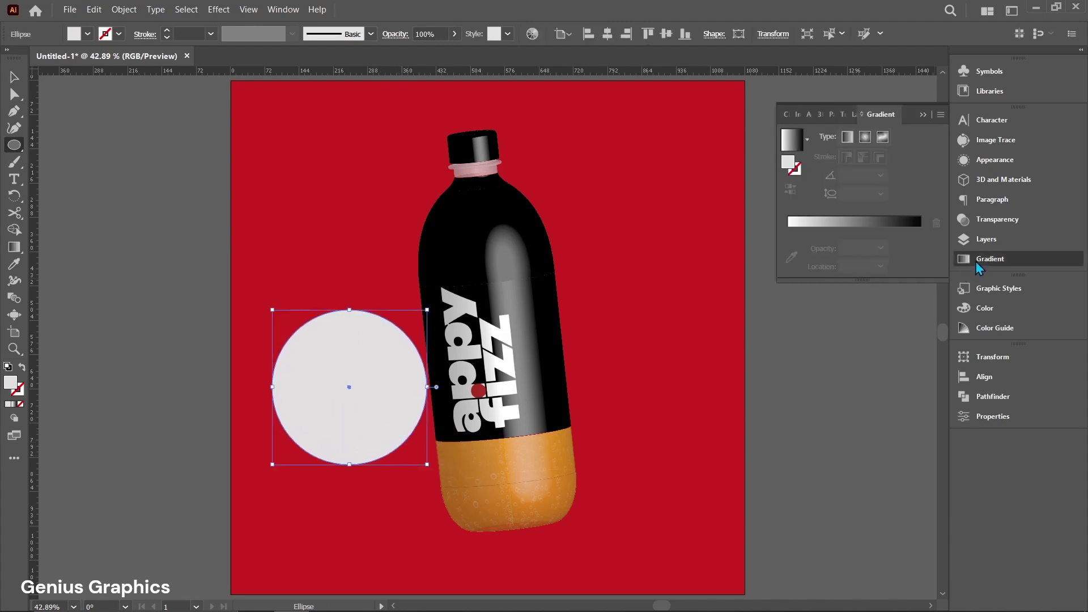
left_click(791, 138)
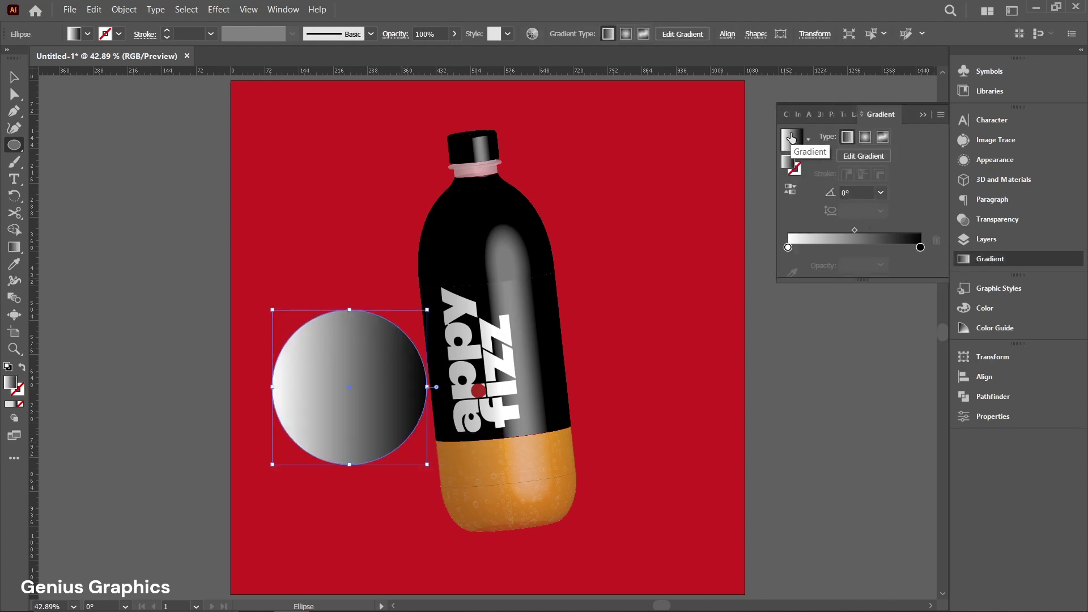
left_click(865, 139)
left_click(791, 189)
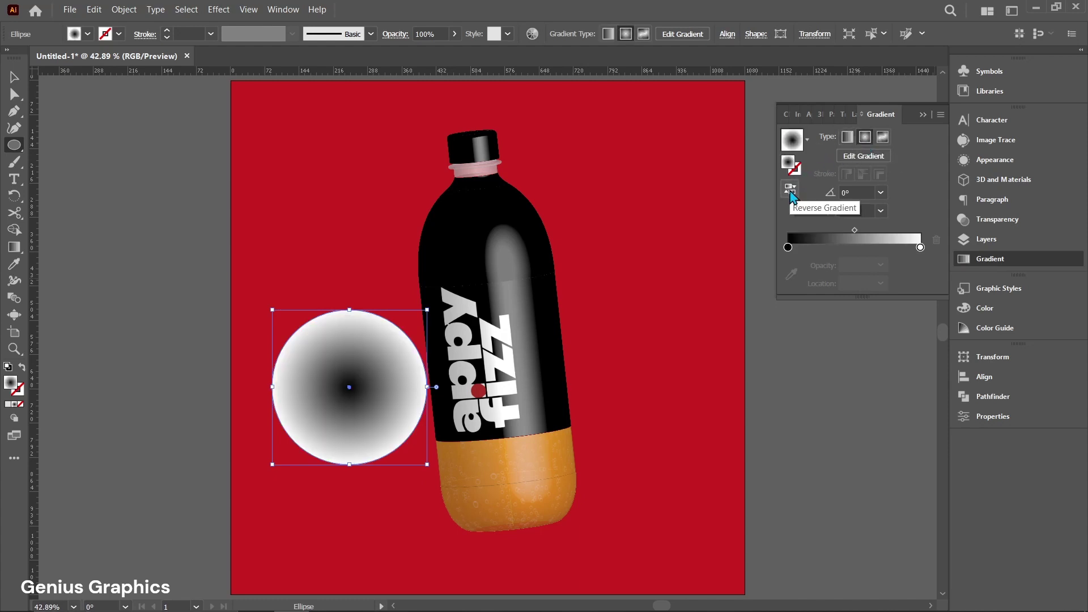
Flatten the gradient circle into a thin horizontal ellipse and place it just below the bottle's base.
scroll(736, 253, "down", 3)
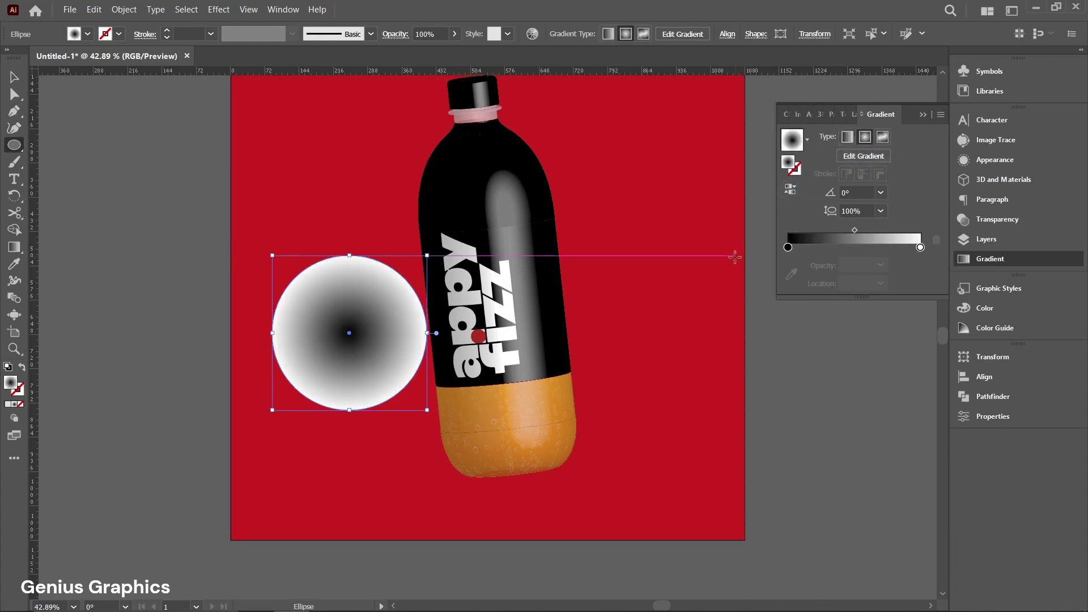
key("v")
left_click_drag(328, 336, 485, 498)
left_click_drag(505, 418, 518, 506)
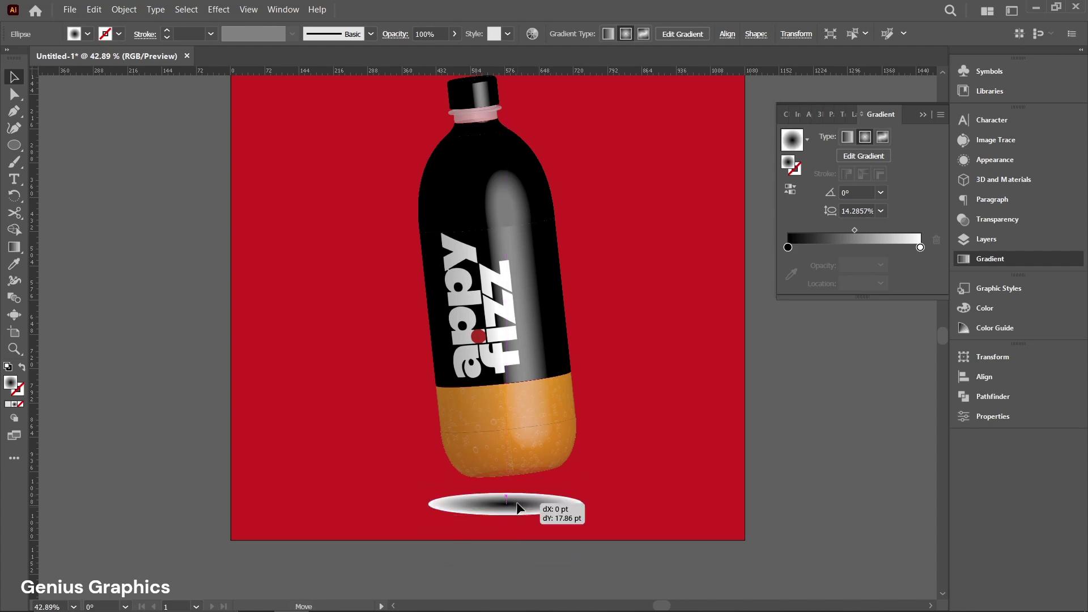
Widen the flattened ellipse equally on both sides about its centre so it extends beyond the bottle's base.
double_click(431, 504)
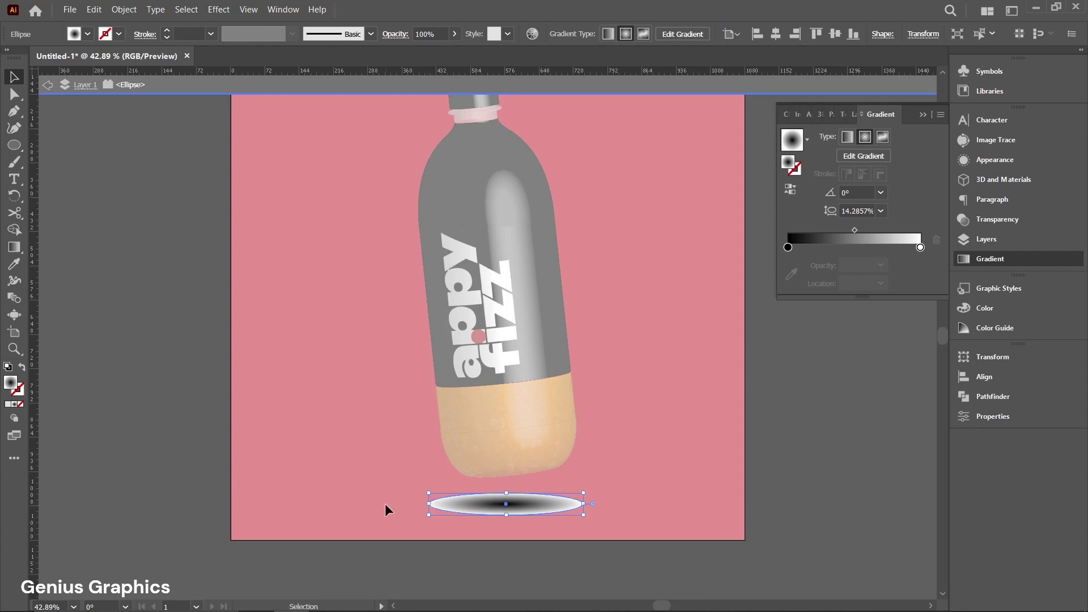
double_click(385, 510)
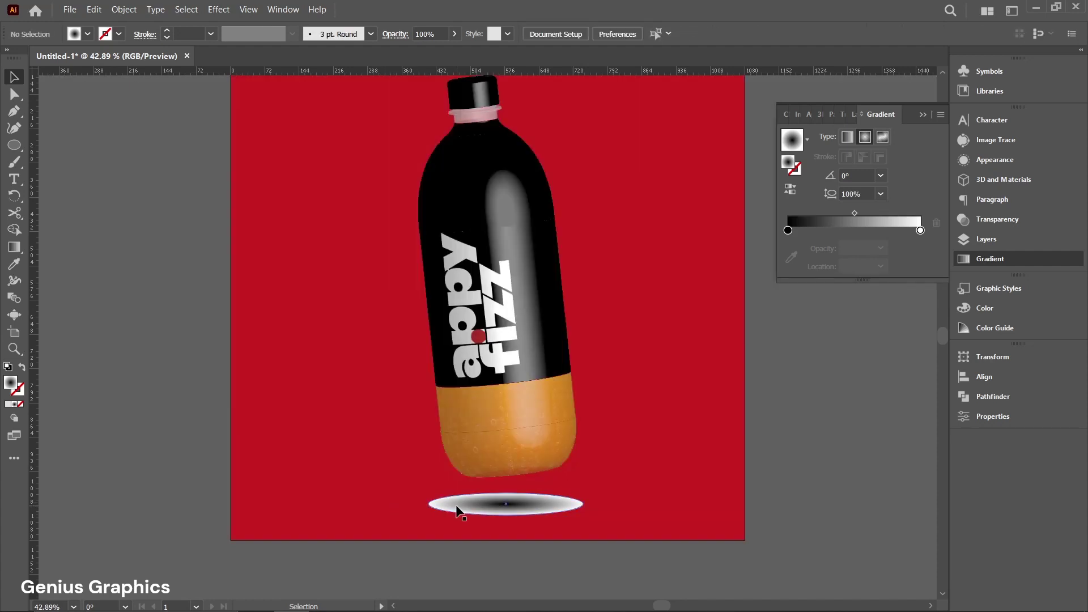
left_click(447, 507)
left_click_drag(431, 506, 409, 506)
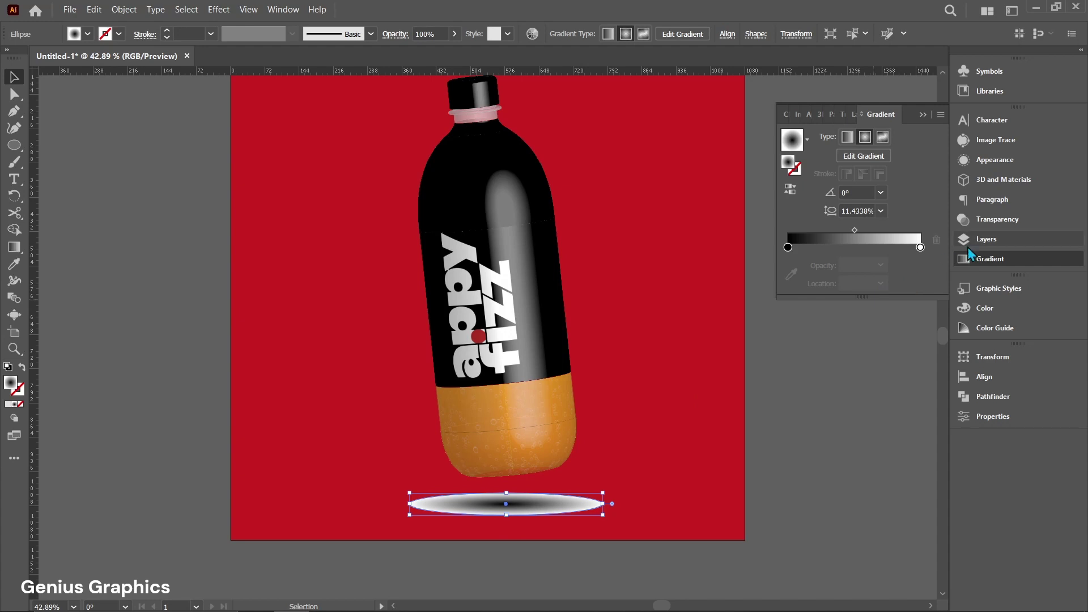
Set the blending mode of the ellipse below the bottle to Multiply.
left_click(990, 223)
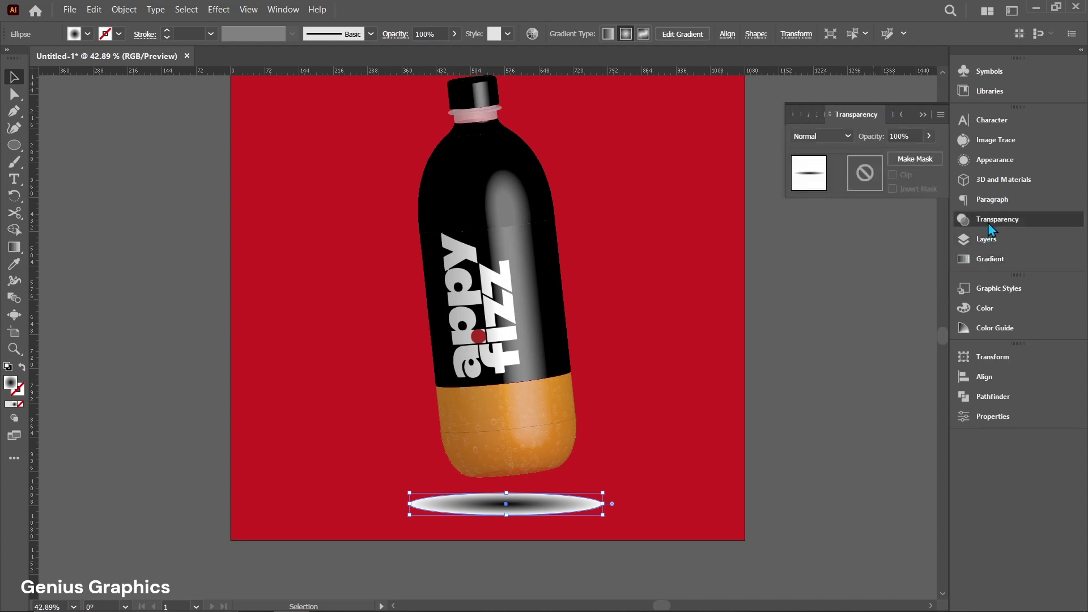
left_click(820, 136)
left_click(820, 185)
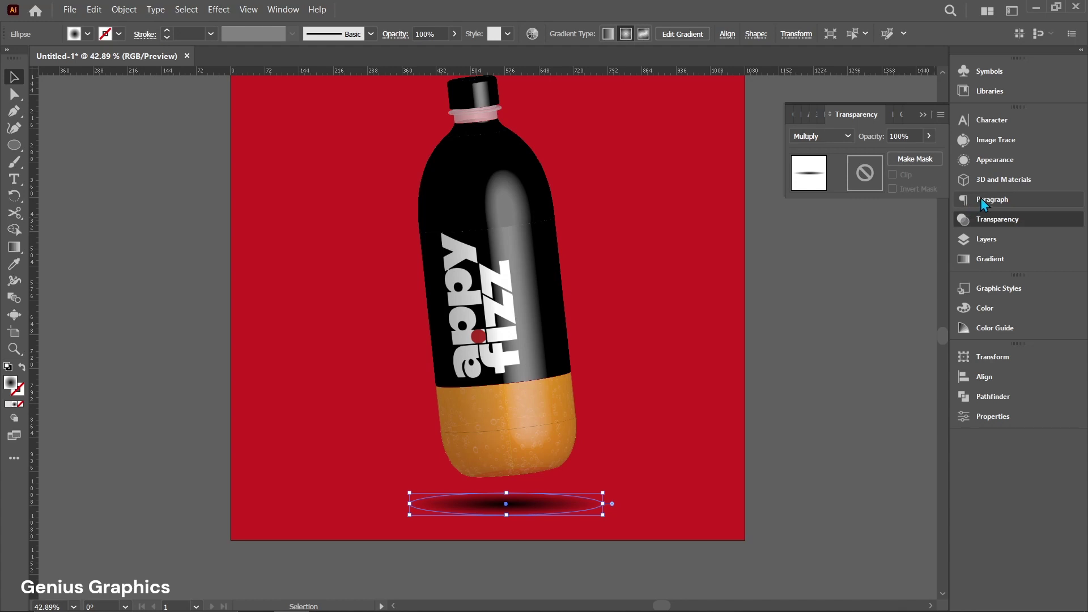
left_click(986, 222)
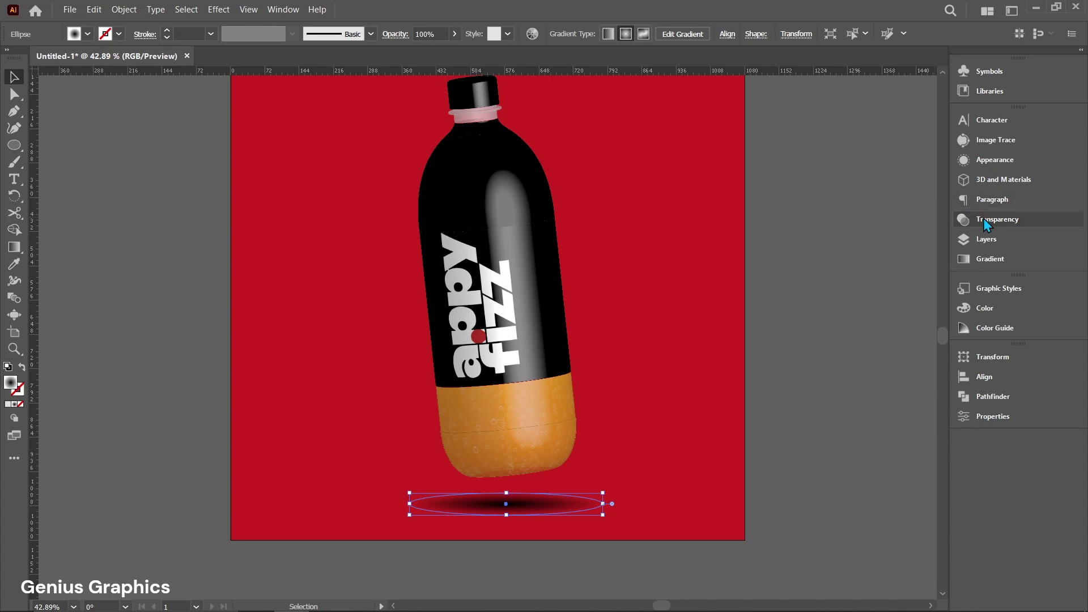
Shift the shadow gradient's midpoint towards black and add a dark grey 363636 stop at about 5.9%.
left_click(984, 260)
mouse_move(858, 231)
left_mouse_down()
mouse_move(829, 231)
mouse_move(851, 232)
left_mouse_up()
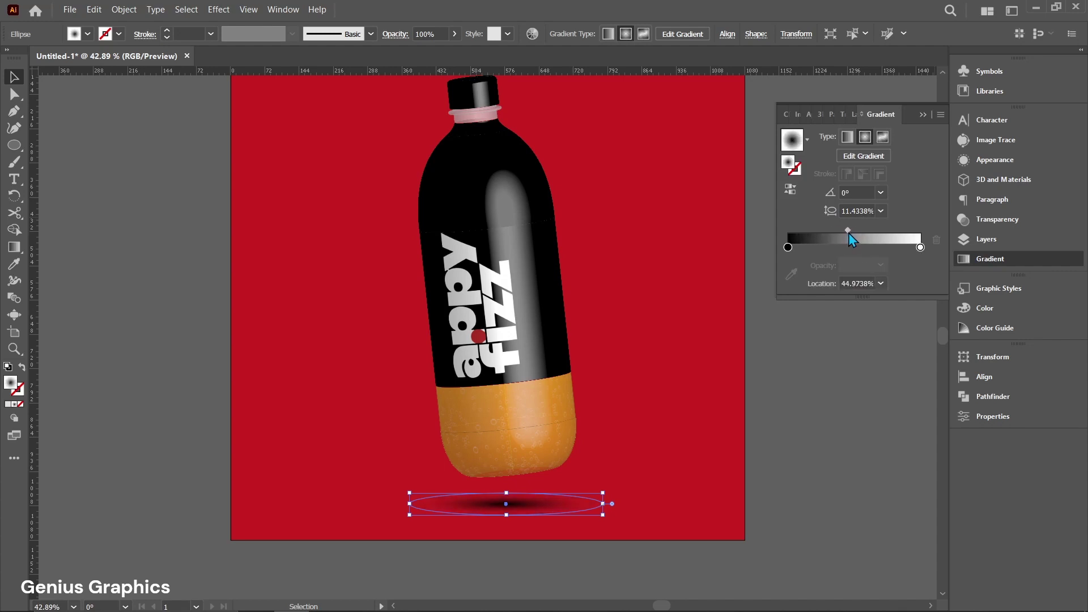
left_click_drag(790, 253, 798, 254)
double_click(798, 253)
left_click_drag(802, 347, 817, 348)
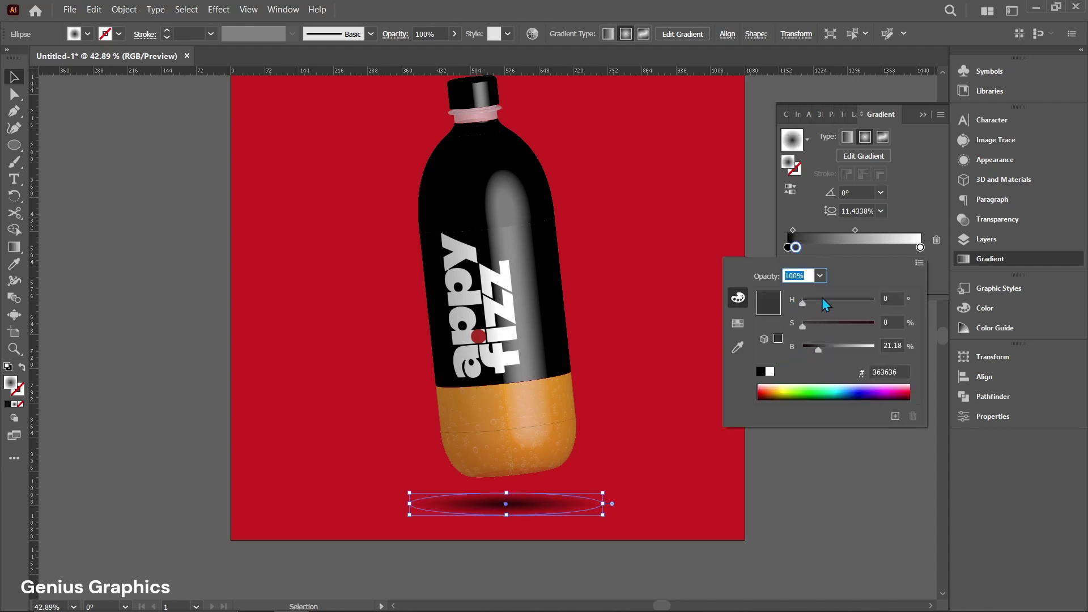
left_click(758, 232)
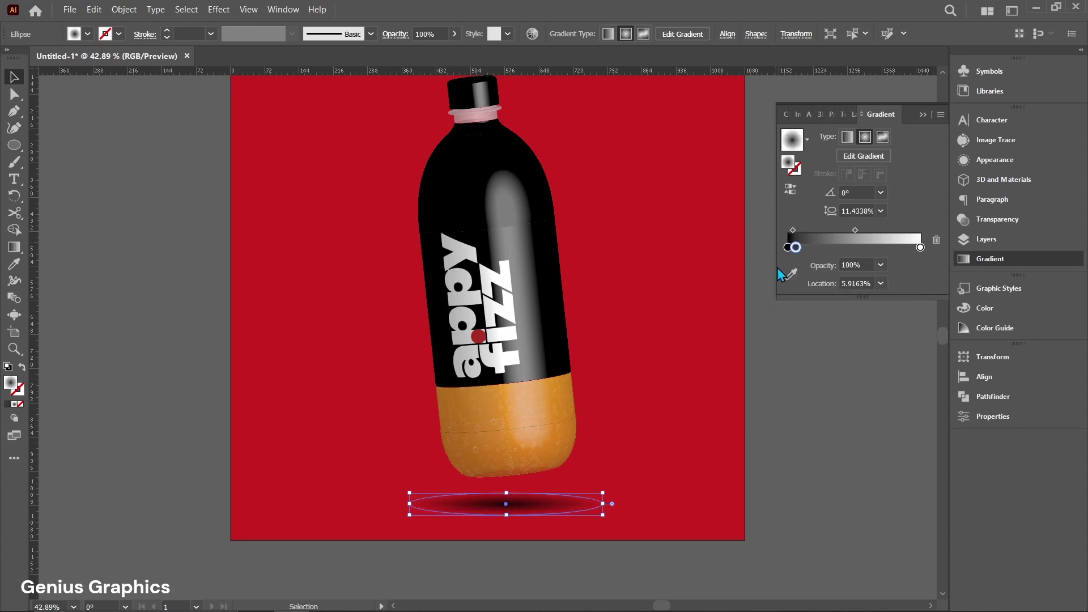
Enlarge the shadow ellipse slightly in width and height and set its opacity to 66%.
left_click_drag(605, 505, 616, 505)
left_click_drag(509, 492, 509, 488)
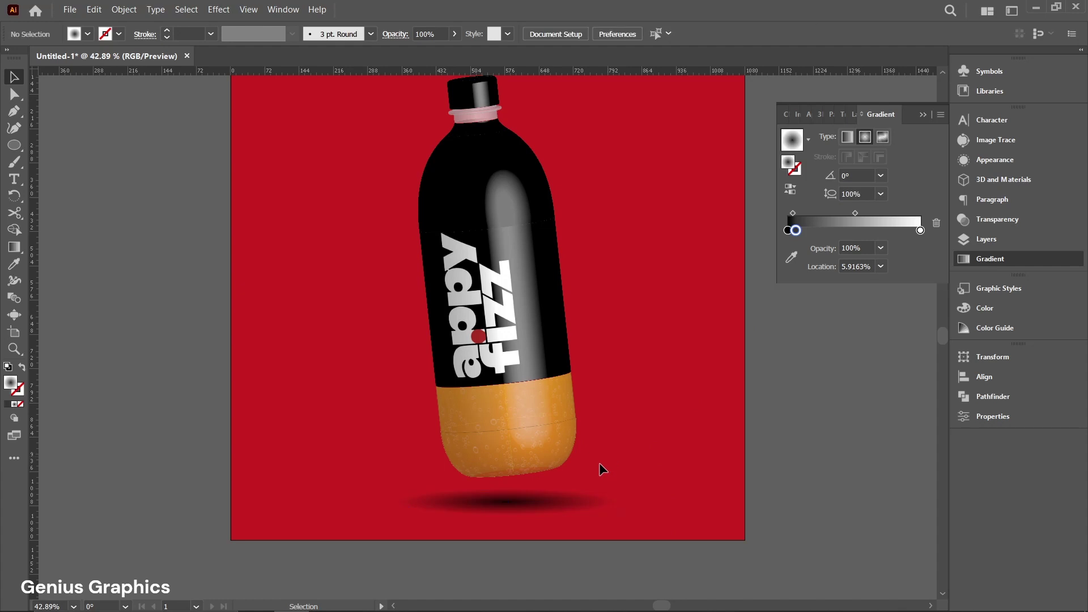
left_click(984, 225)
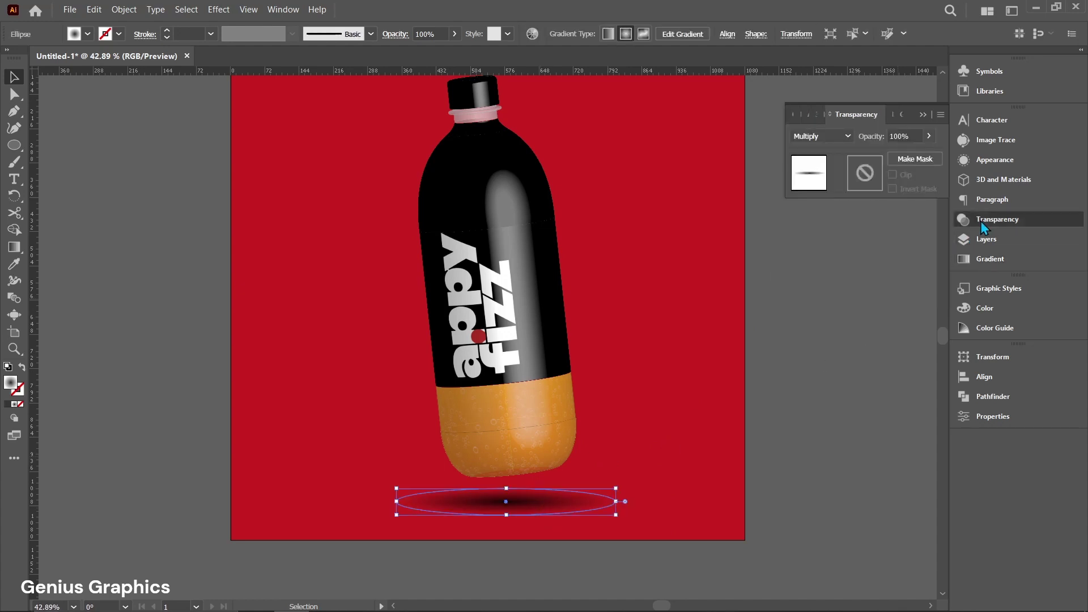
left_click(929, 136)
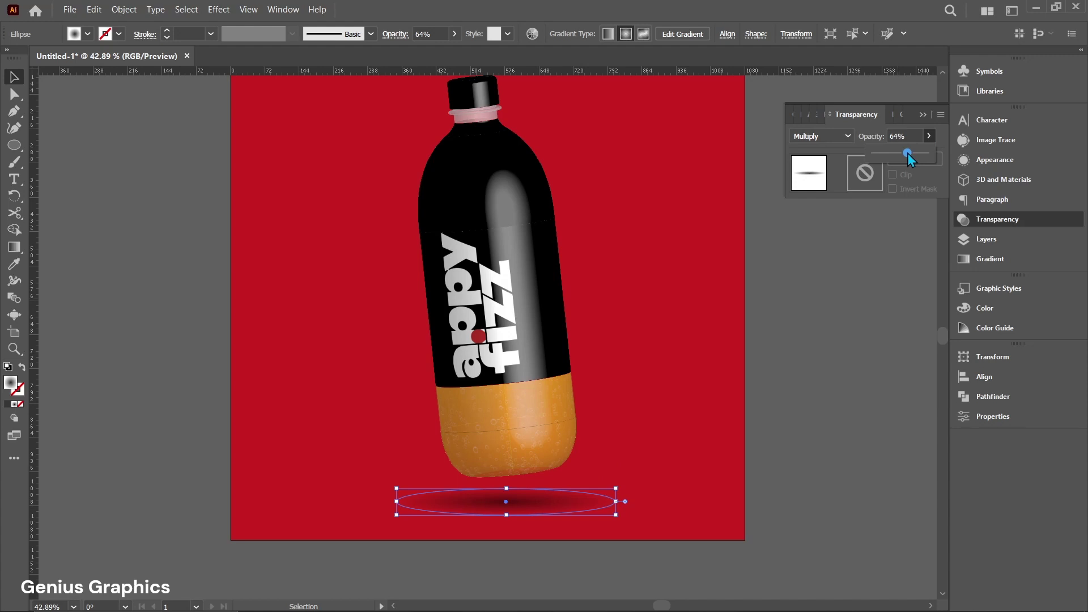
left_click_drag(907, 153, 910, 153)
left_click(845, 351)
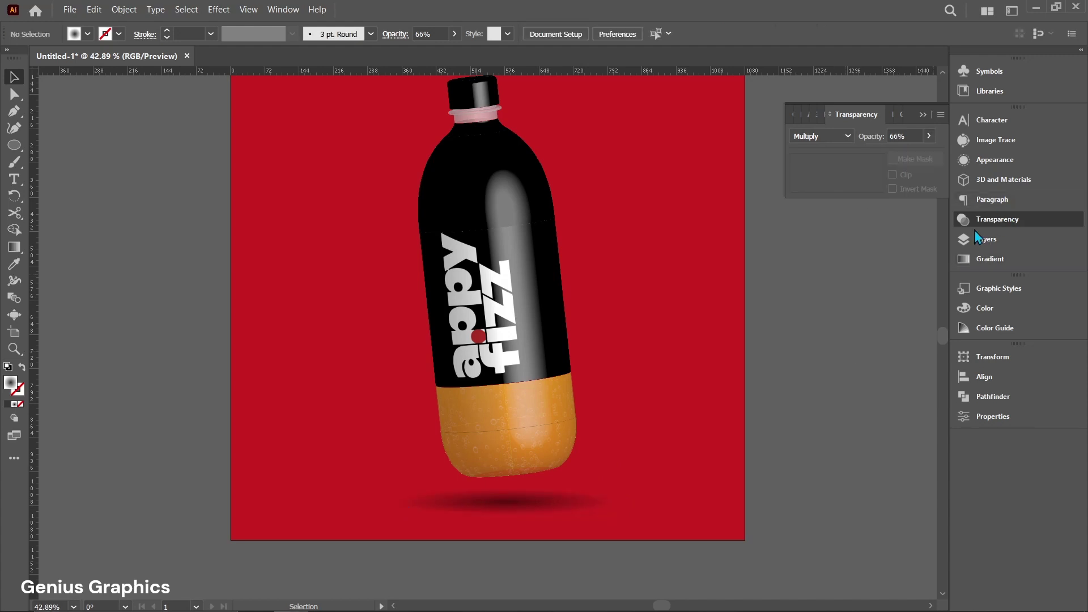
Move the shadow ellipse slightly to the left beneath the bottle and deselect it.
left_click_drag(493, 500, 496, 502)
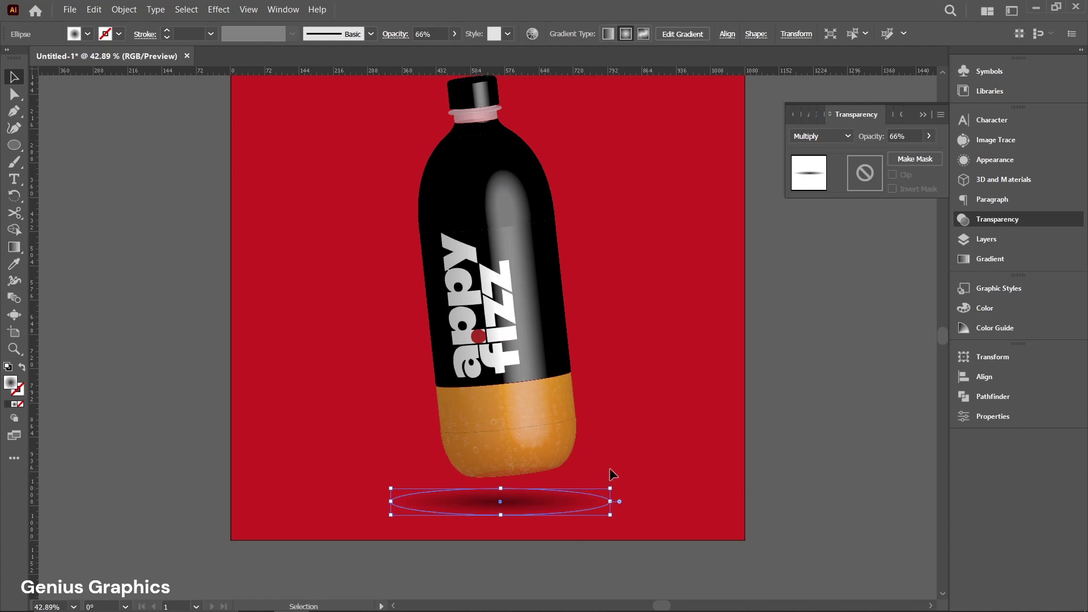
scroll(610, 468, "up", 2)
left_click(825, 417)
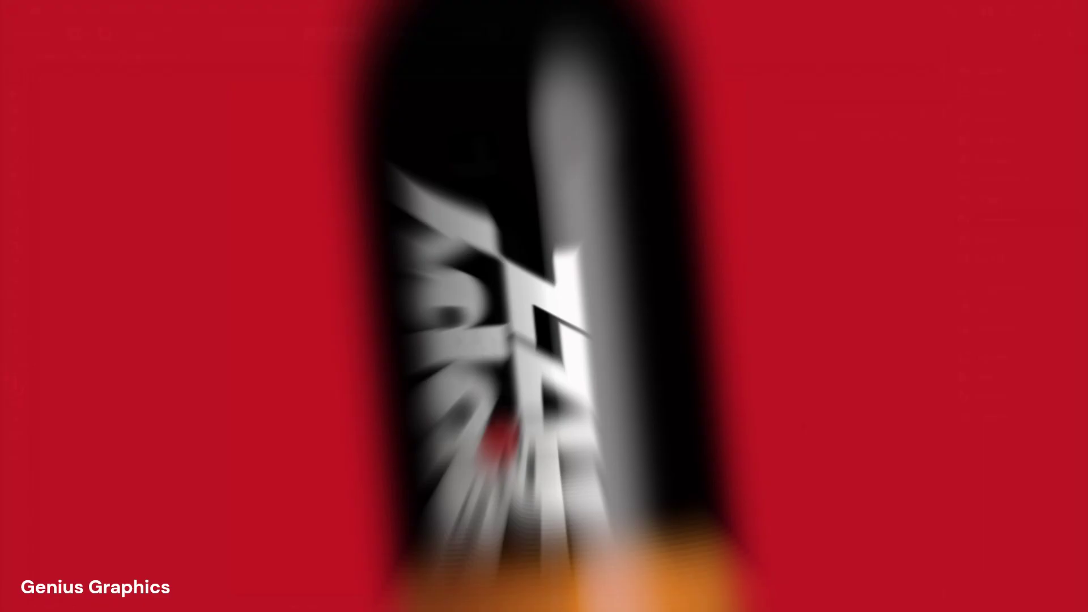